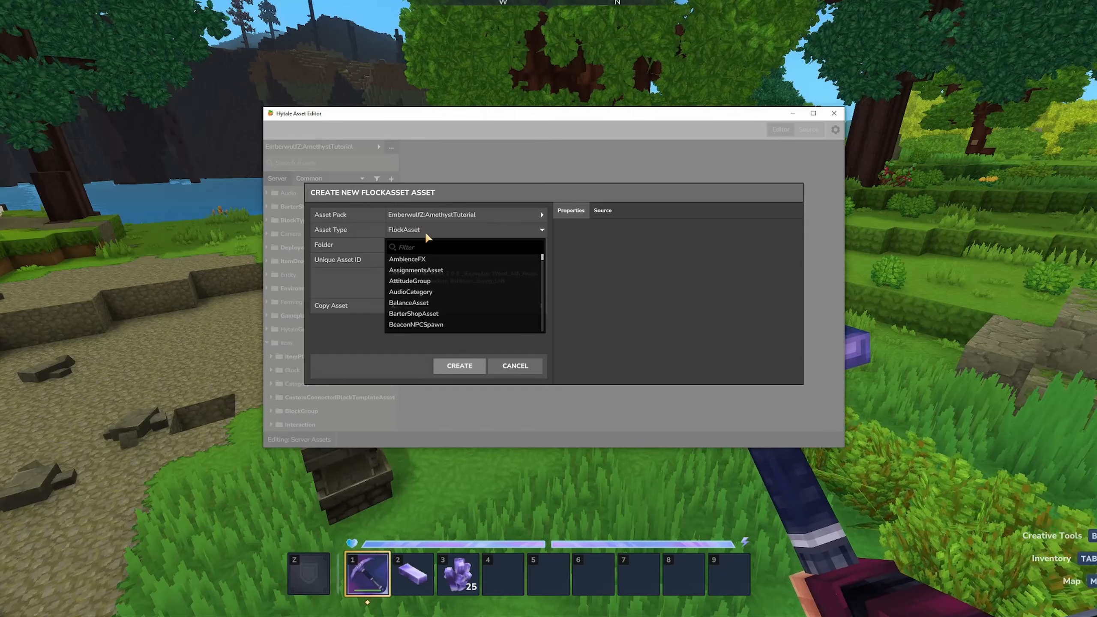
- Set the new asset's type to Fluid and copy it from Lava_Source in the Hytale:Hytale pack
type("flui")
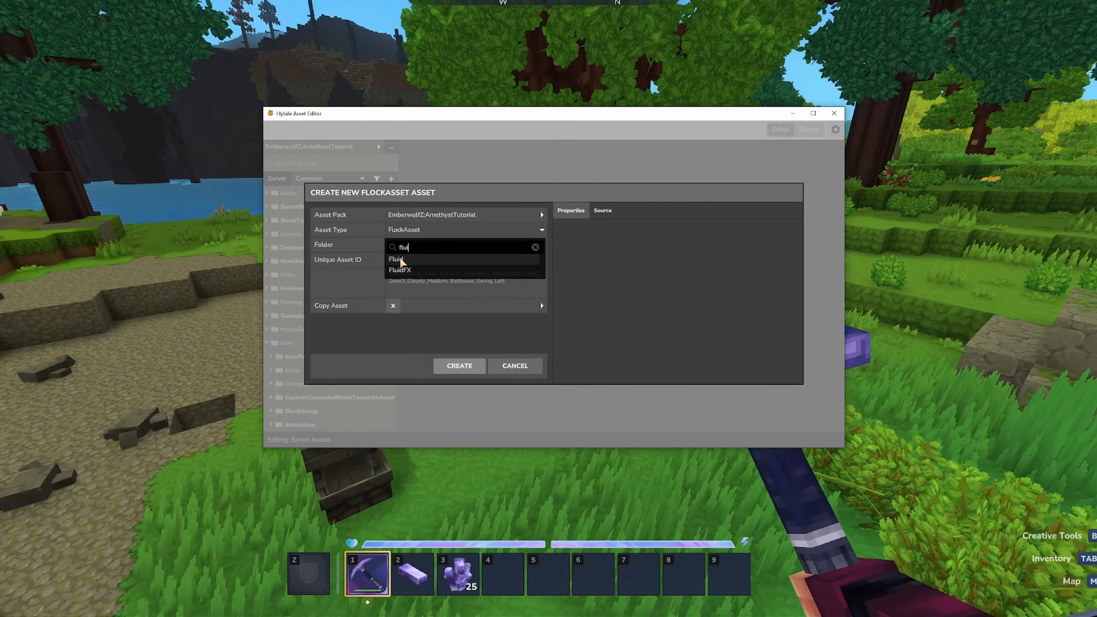
left_click(403, 259)
left_click(411, 305)
type("lava")
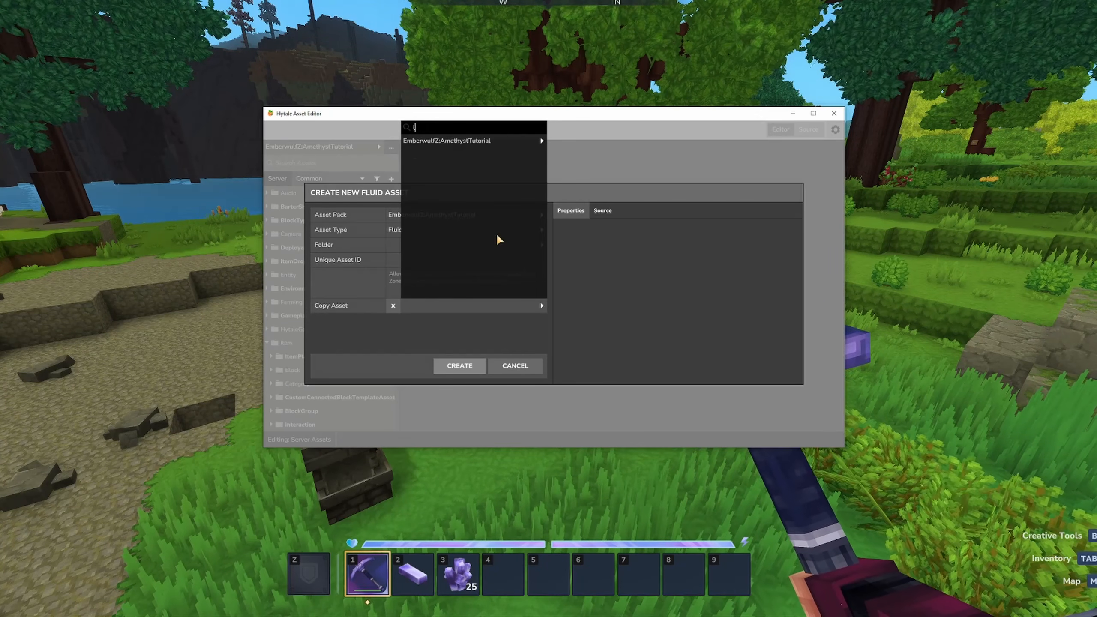
left_click(475, 141)
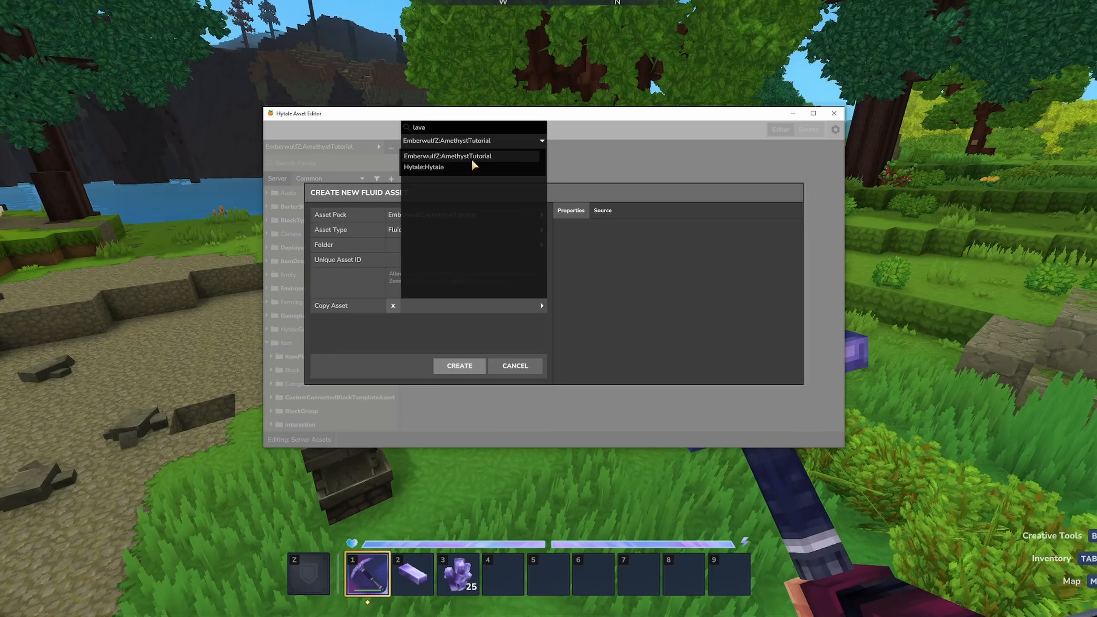
left_click(440, 168)
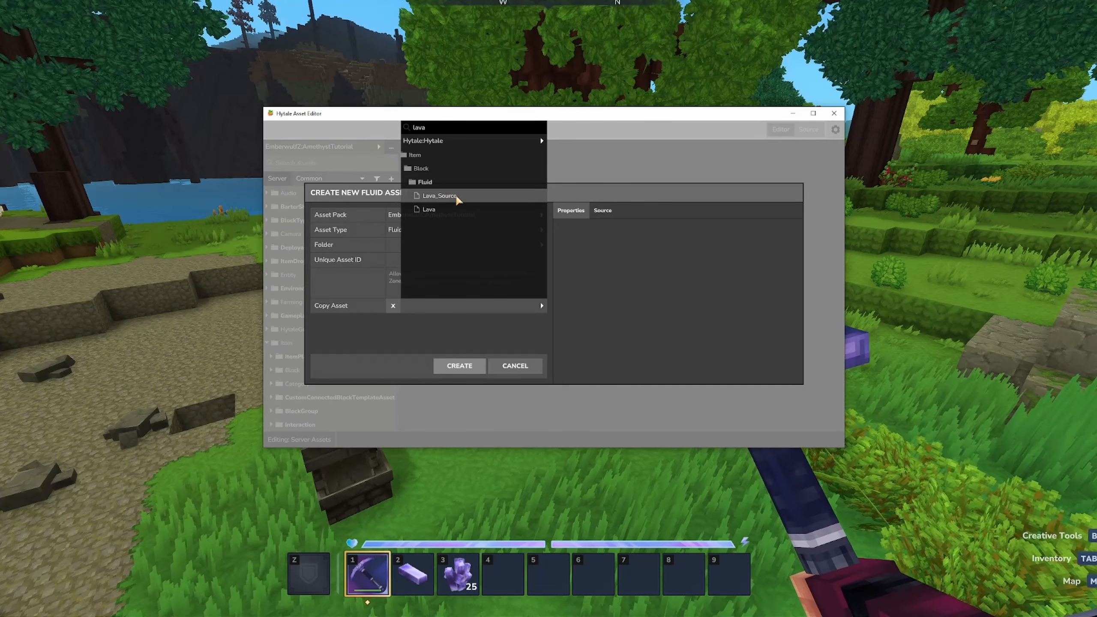
left_click(439, 196)
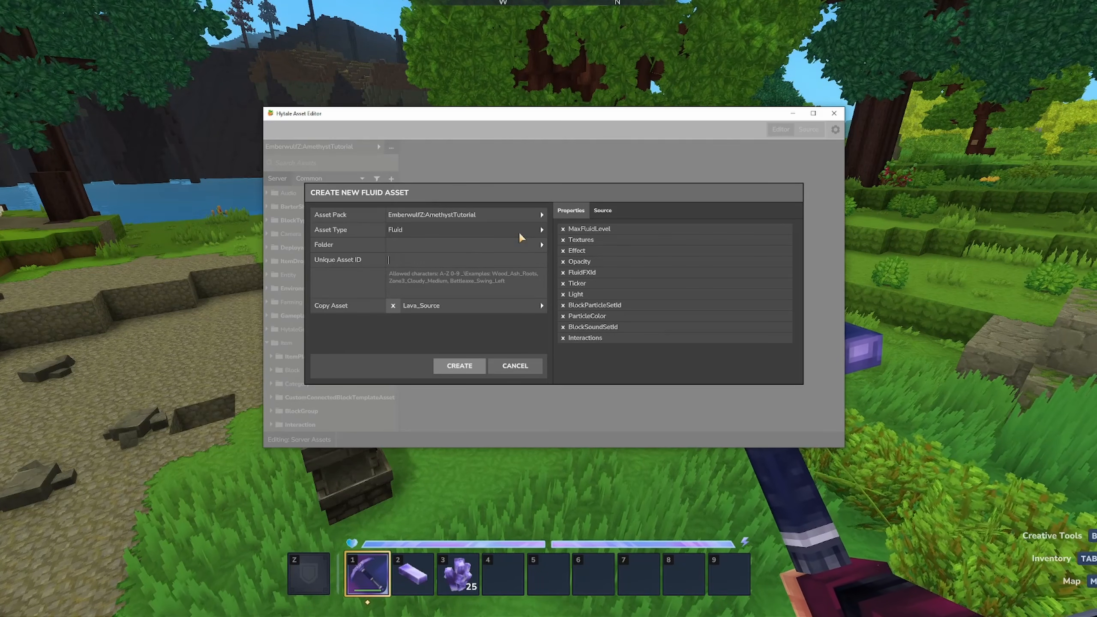
- Give the fluid asset the unique ID Regen_Source and create it
type("Regen")
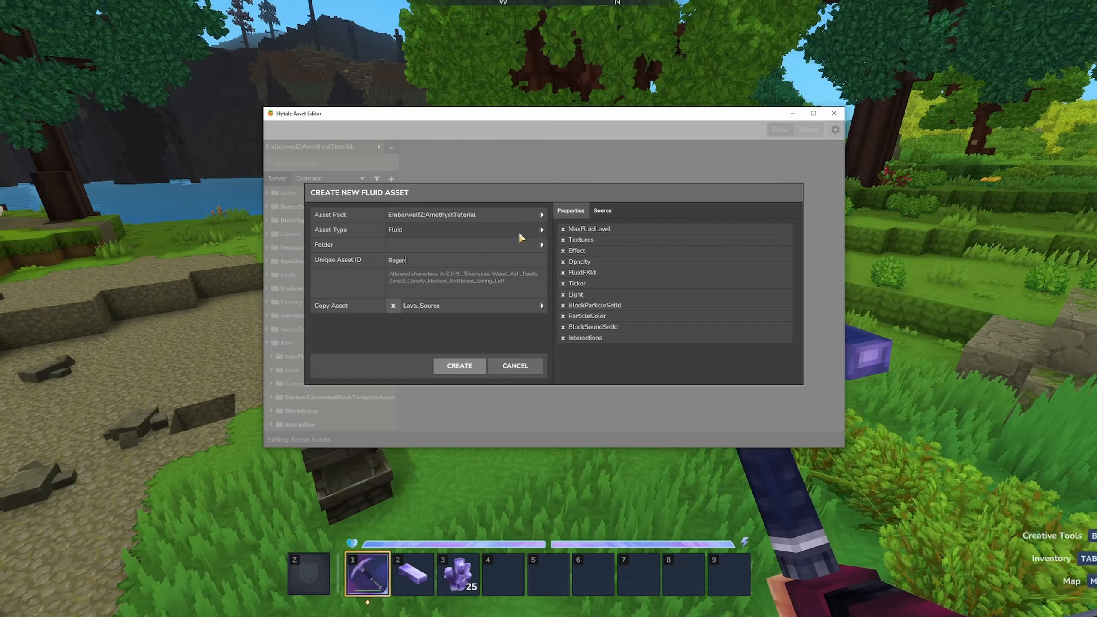
type("_Sourc")
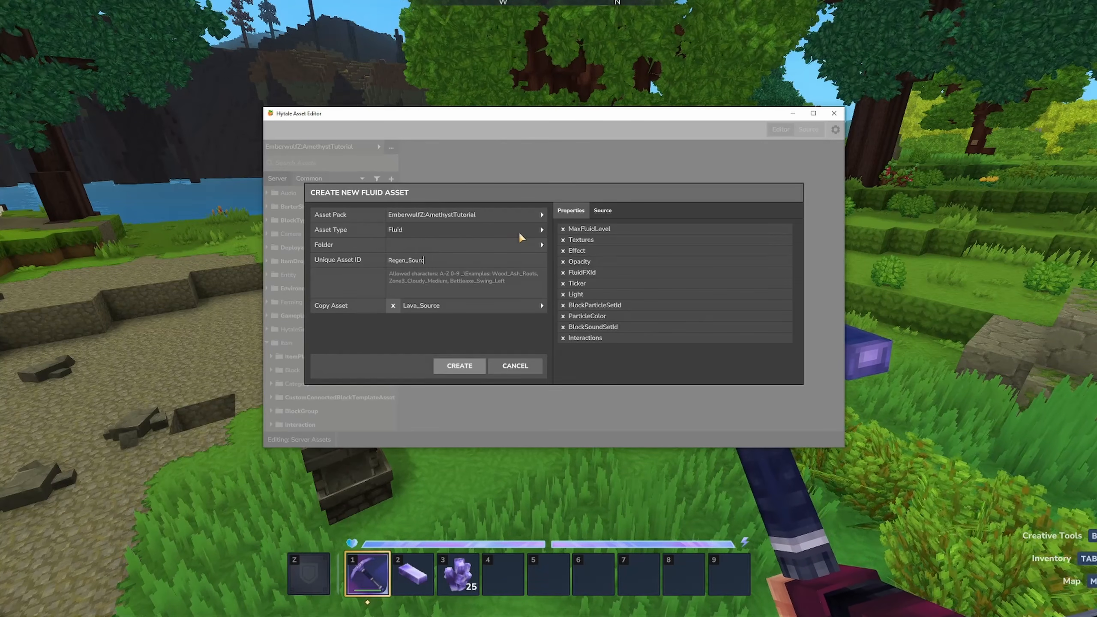
type("e")
left_click(477, 368)
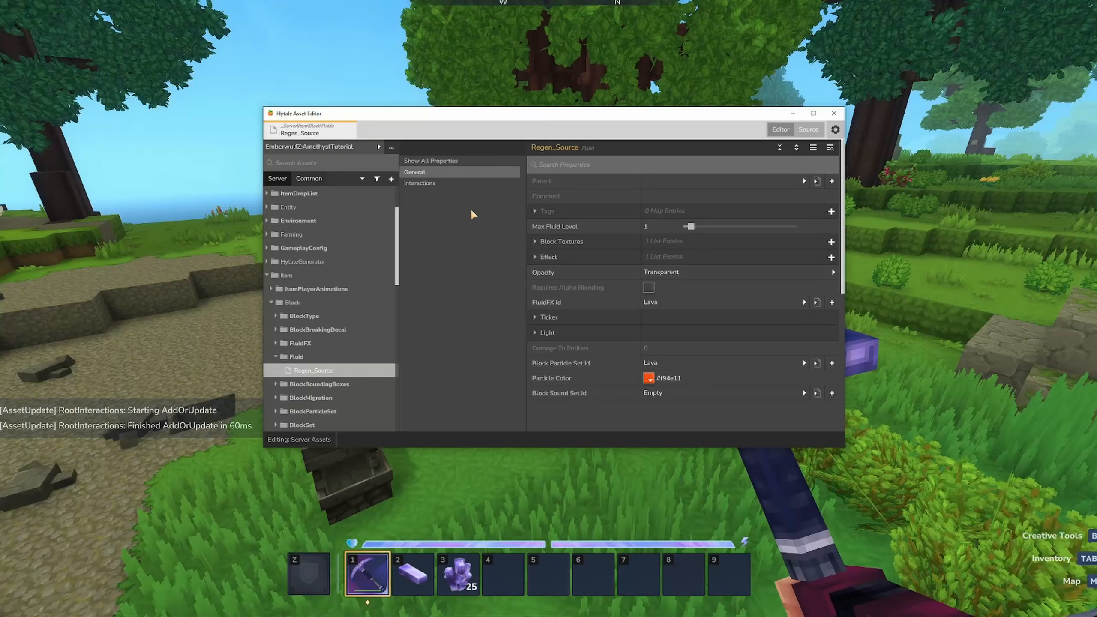
- Show all properties of Regen_Source and set its block texture for all sides to Resources/RegenFluid.png
left_click(452, 161)
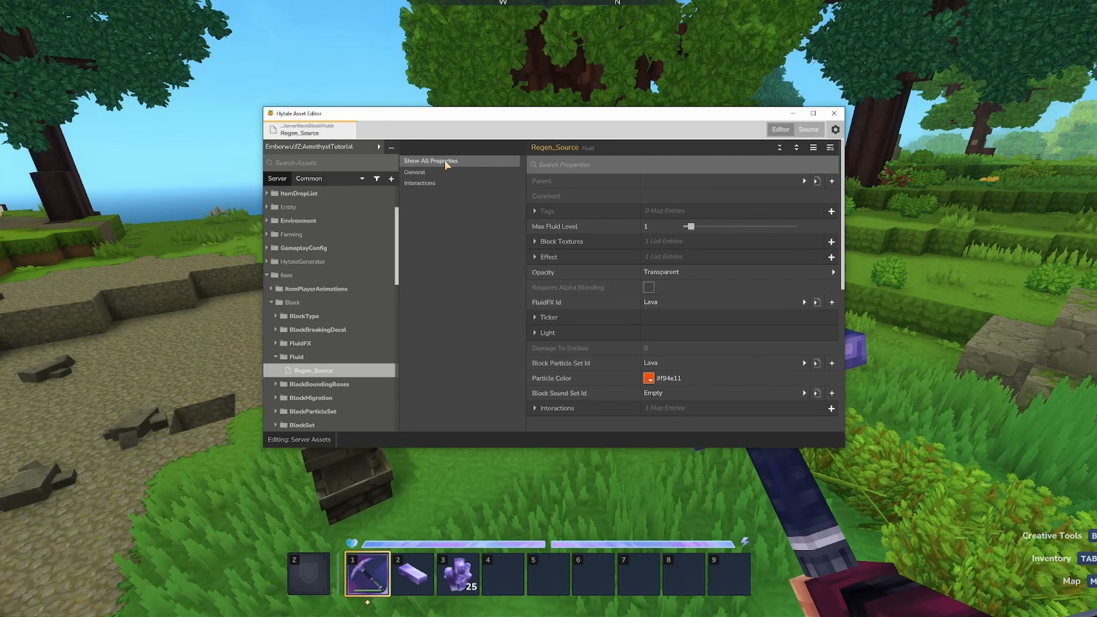
left_click(535, 241)
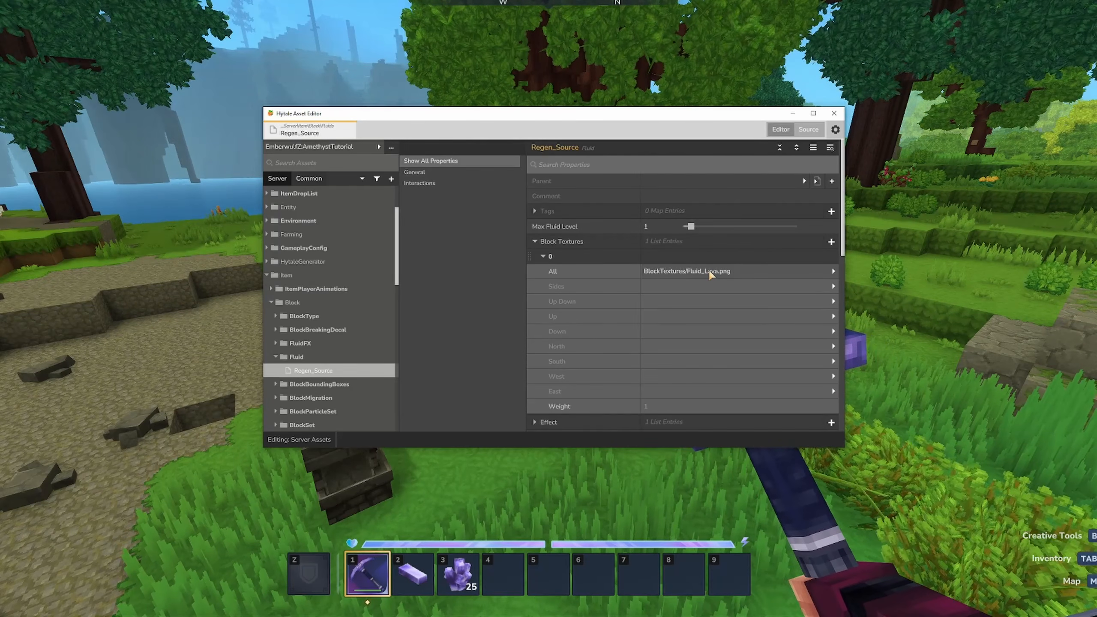
left_click(735, 271)
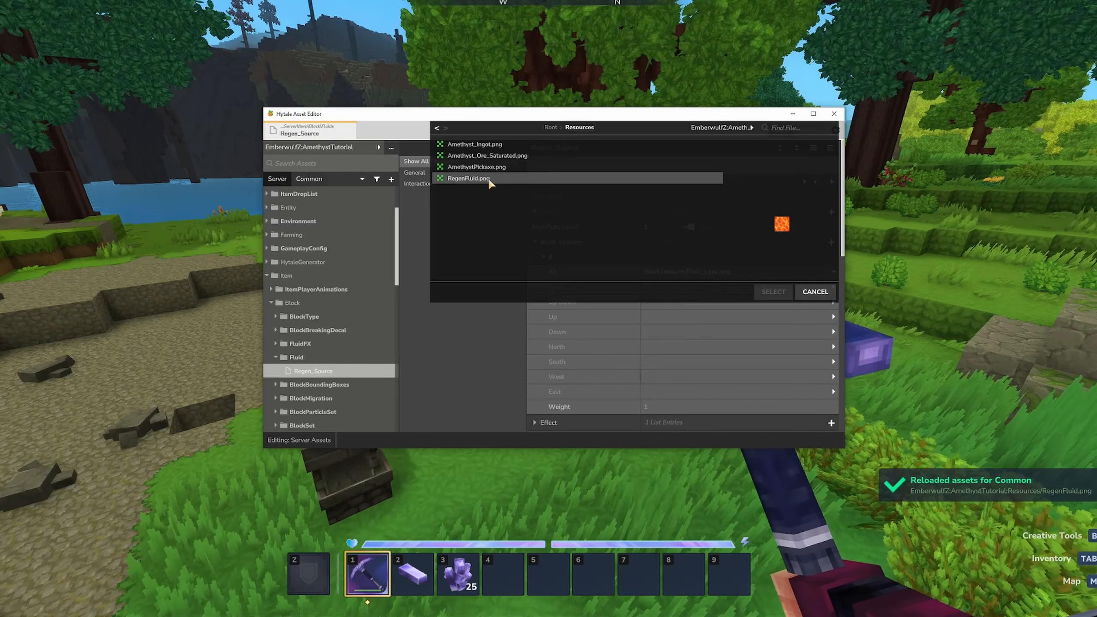
left_click(489, 178)
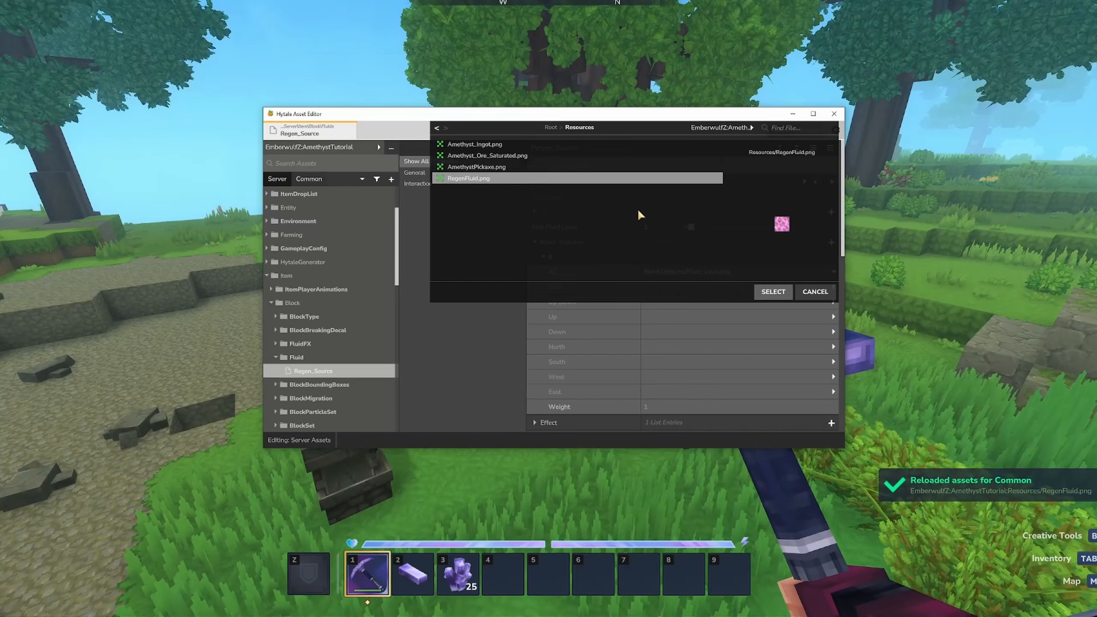
left_click(772, 290)
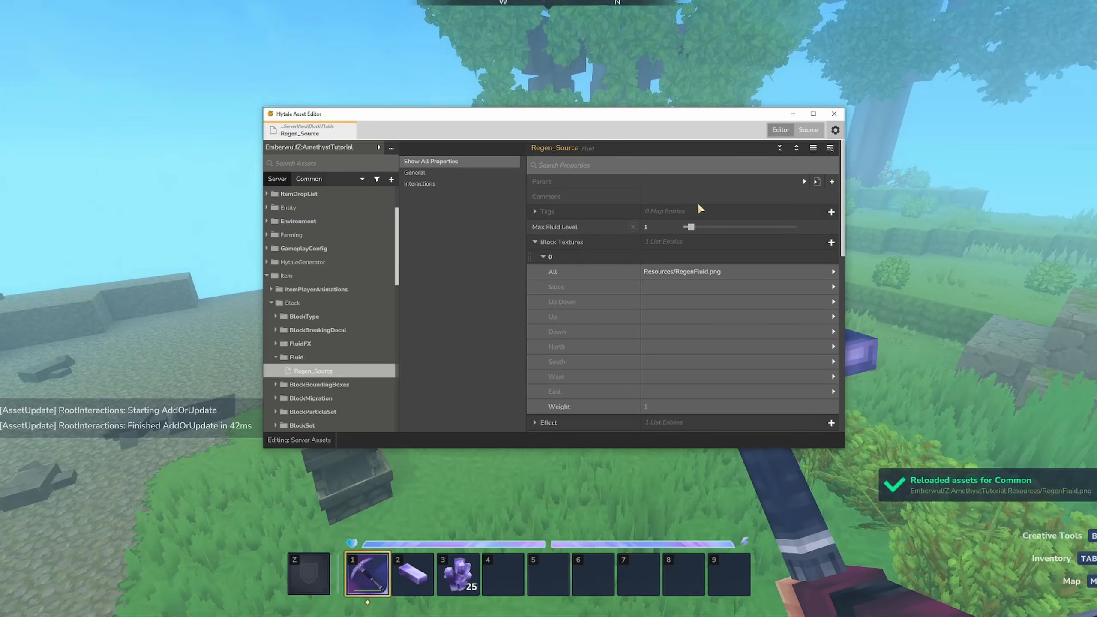
- Expand the Effect and Ticker settings of Regen_Source and set the ticker's flow rate to 1
scroll(595, 216, "down", 2)
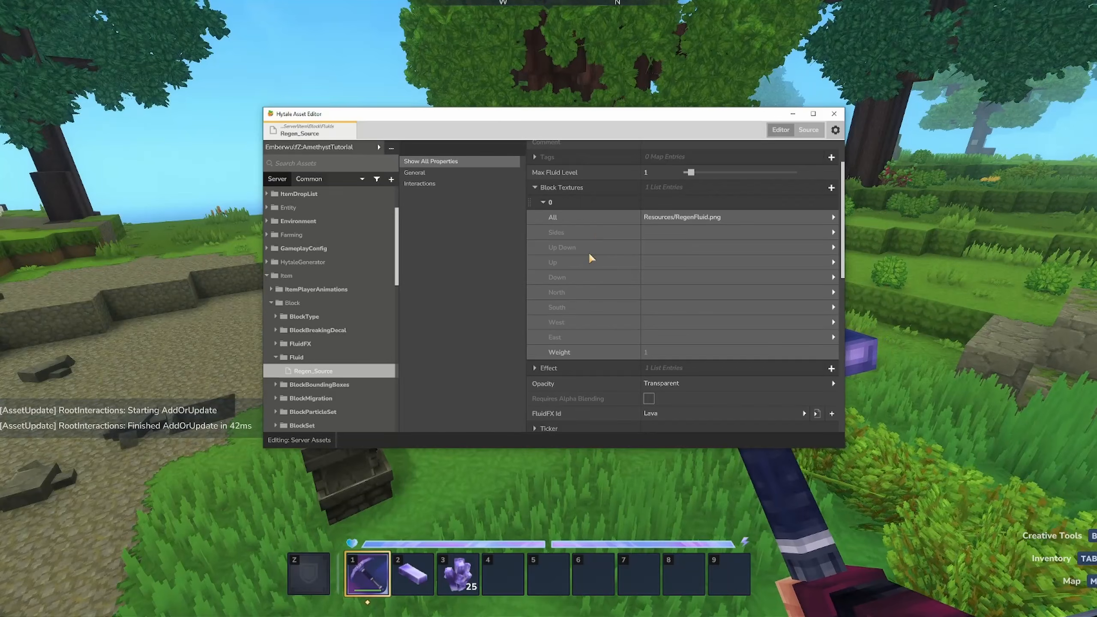
left_click(536, 368)
scroll(600, 292, "down", 3)
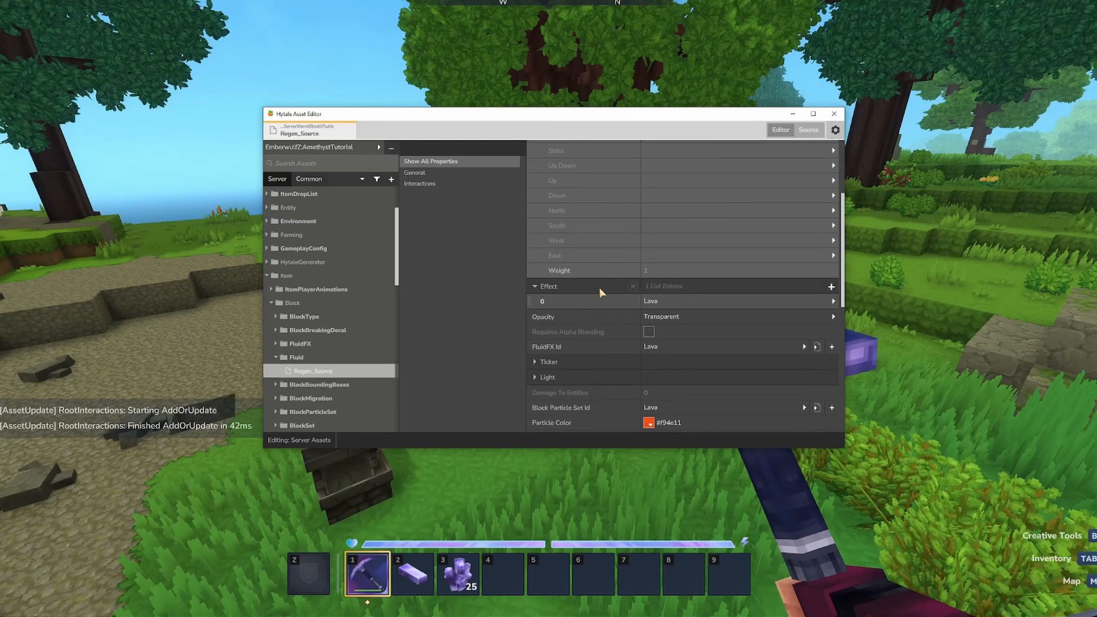
left_click(670, 298)
left_click(664, 304)
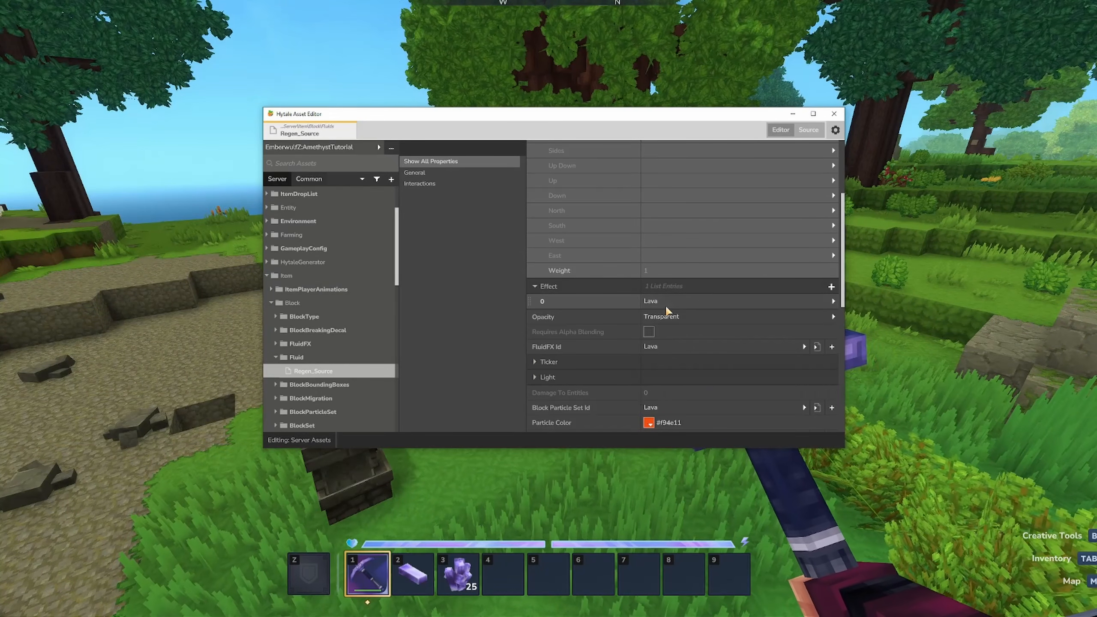
scroll(630, 294, "down", 3)
left_click(535, 281)
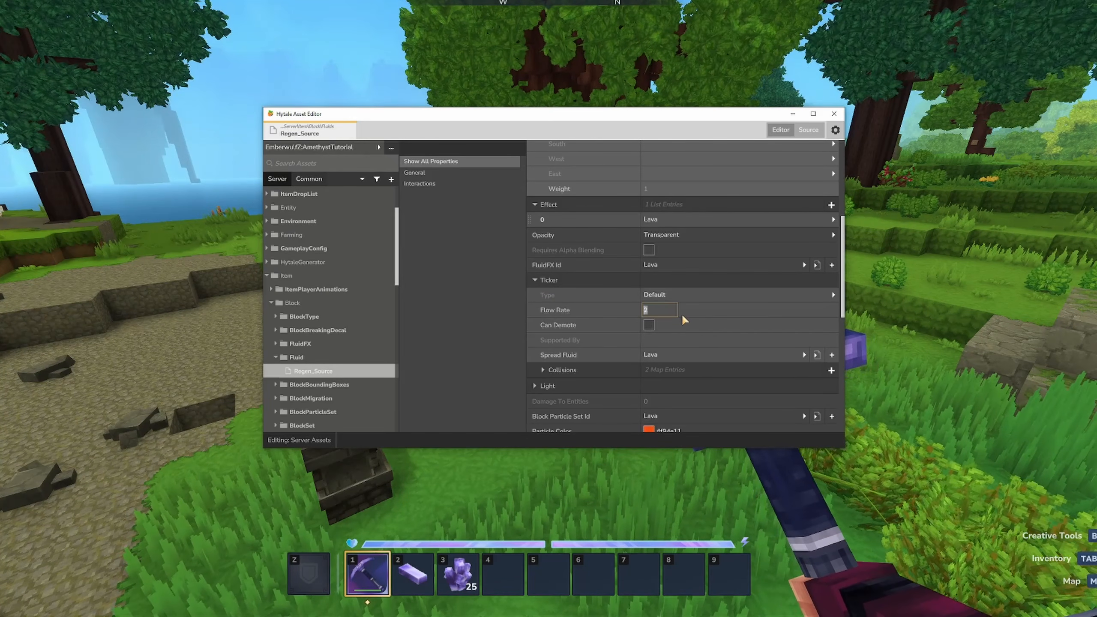
type("1")
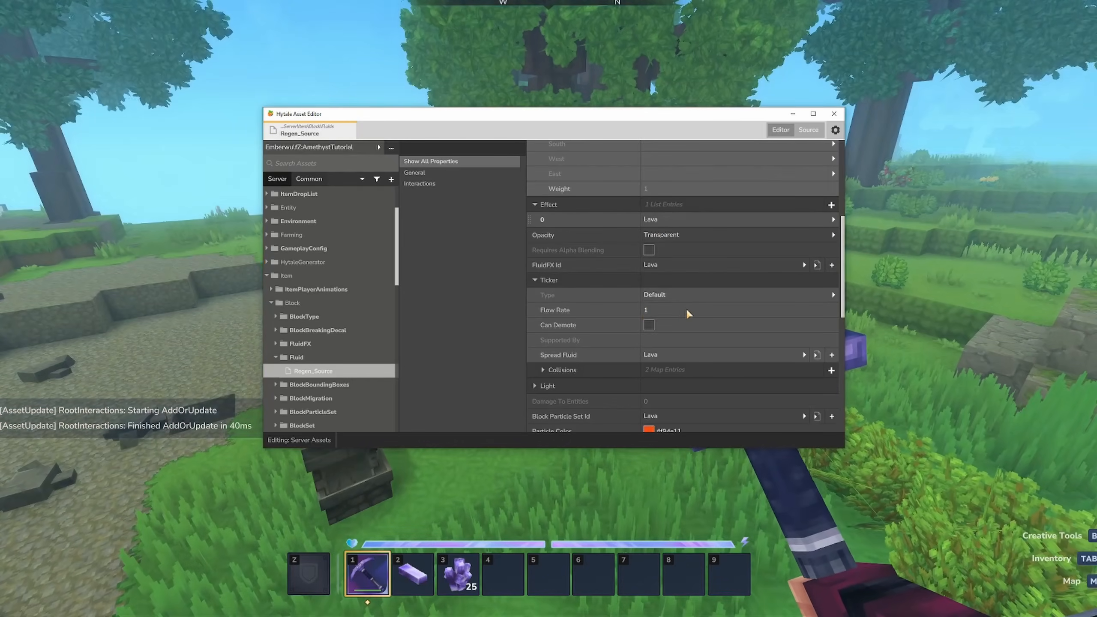
- Expand the ticker's collisions and set the Water collision's block to place to Ore_Amethyst_Stone
scroll(553, 302, "down", 2)
left_click(543, 288)
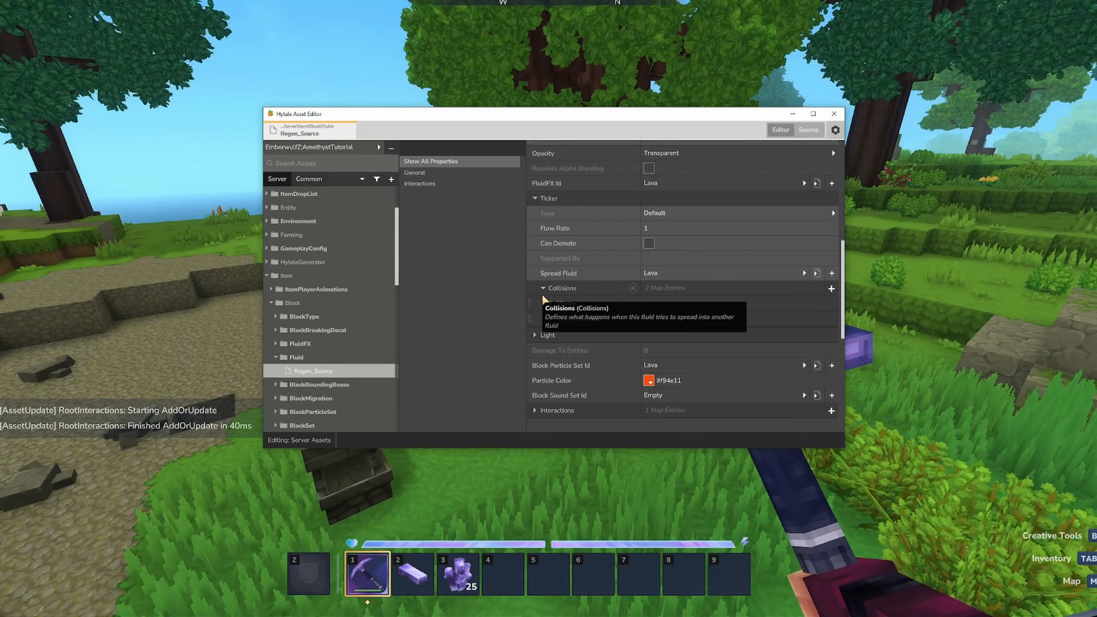
left_click(552, 304)
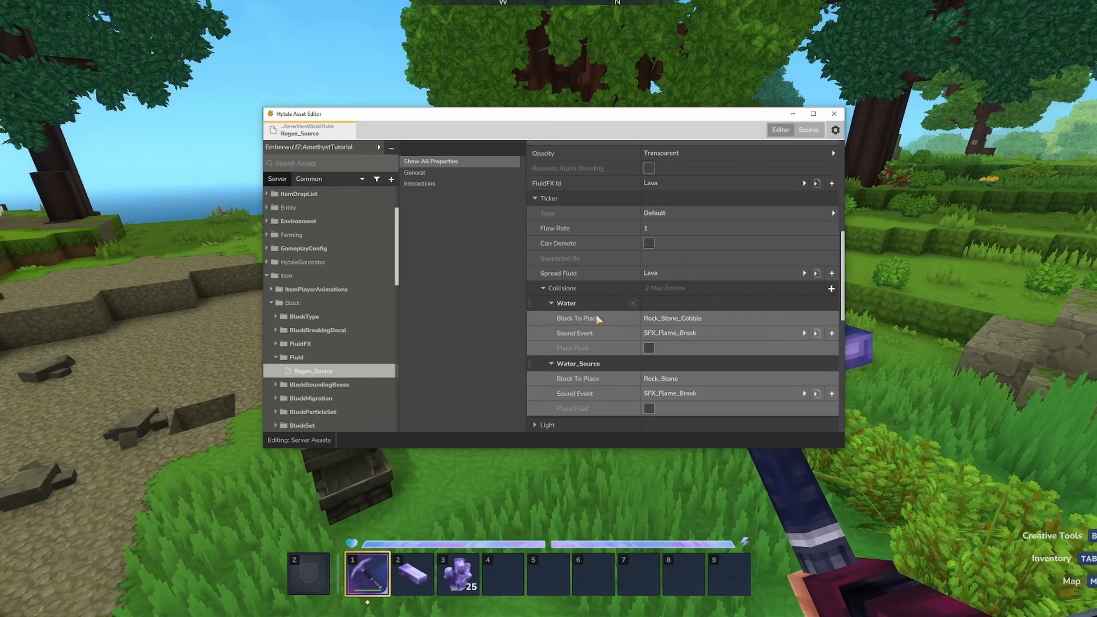
scroll(579, 314, "down", 1)
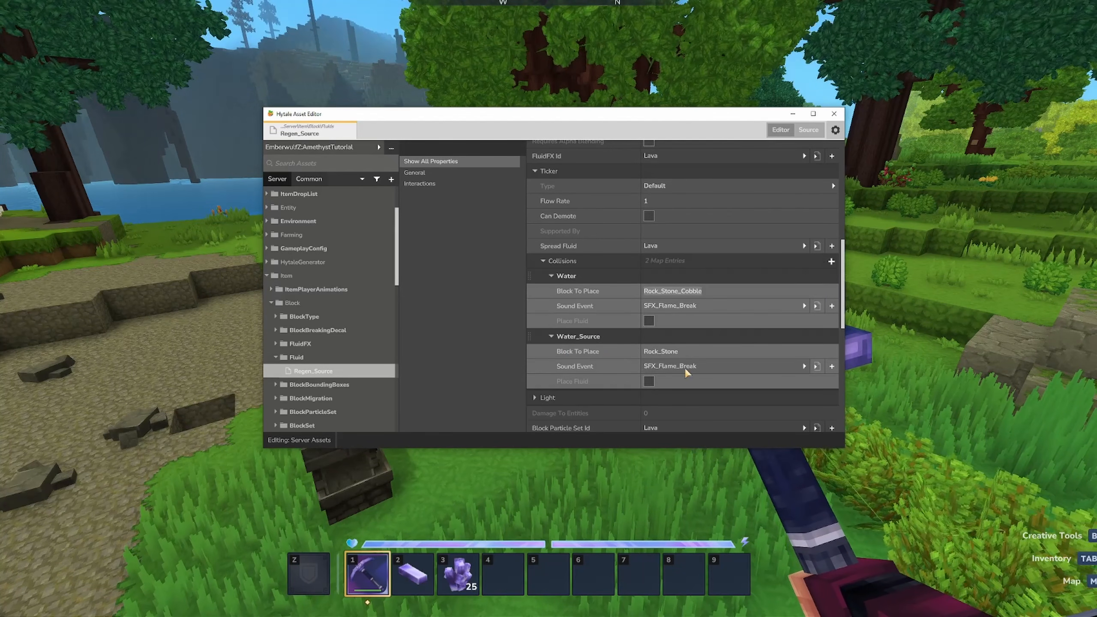
left_click_drag(702, 291, 634, 292)
left_click(652, 290)
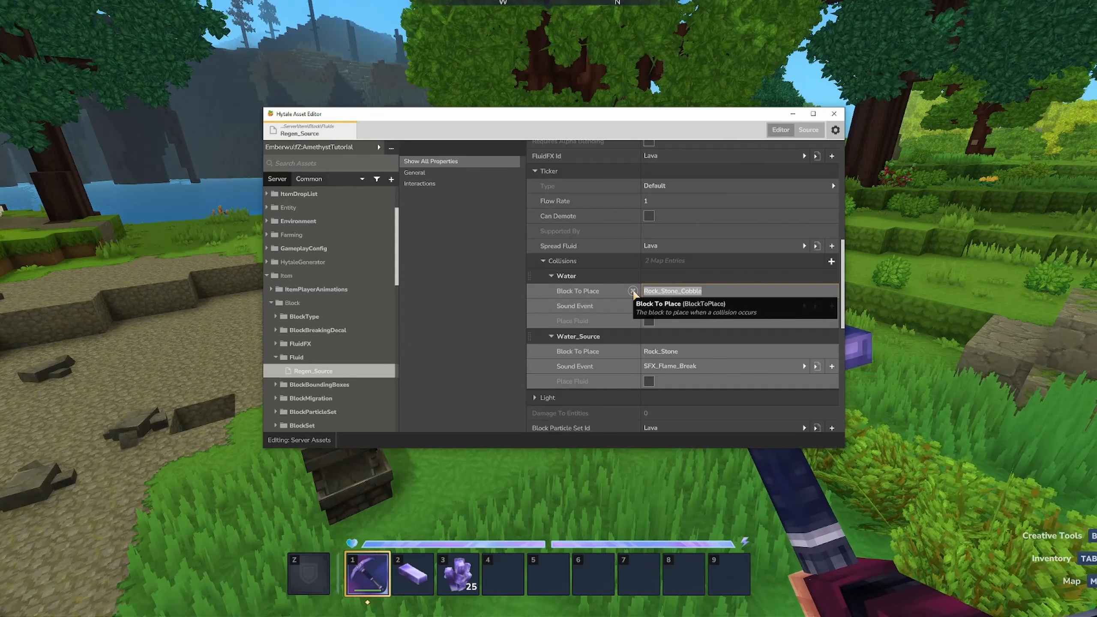
type("Ore_A")
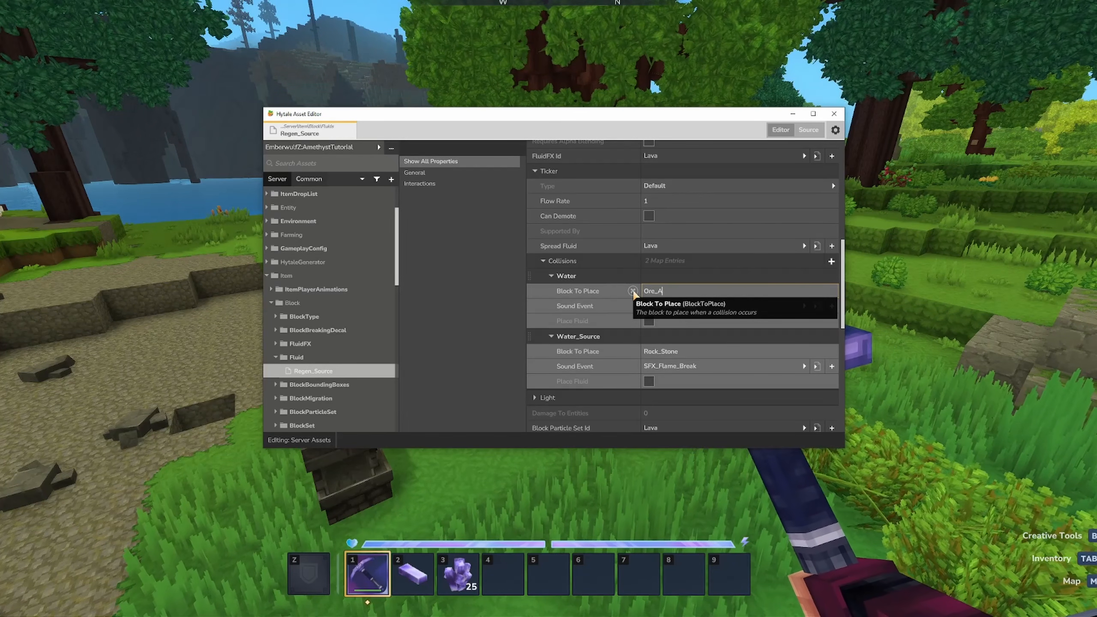
type("methyst_Stone")
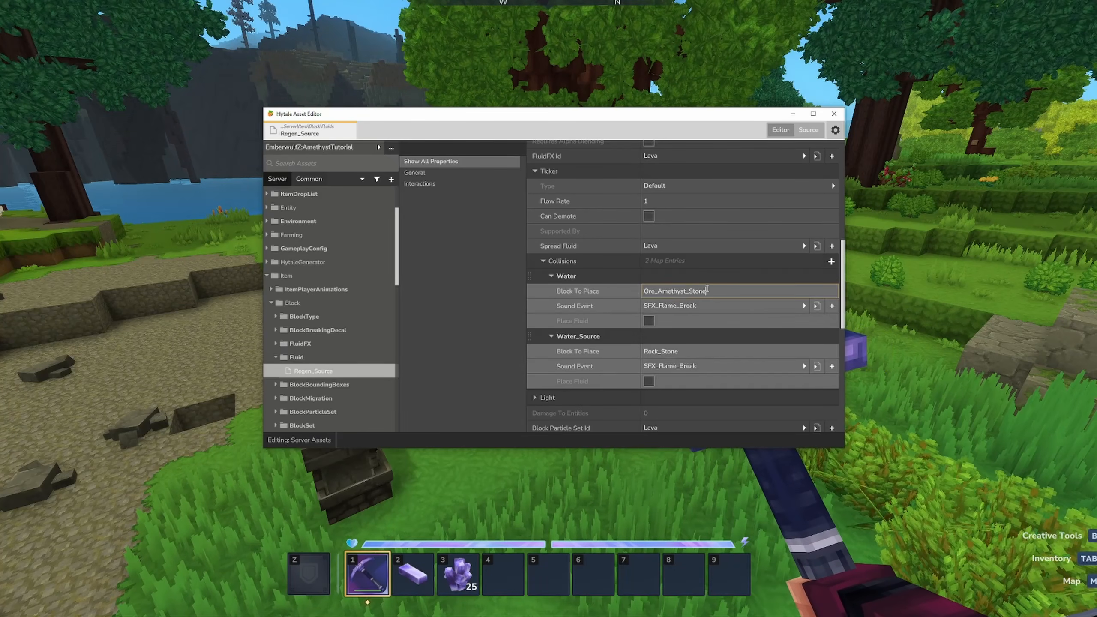
left_click_drag(707, 292, 686, 291)
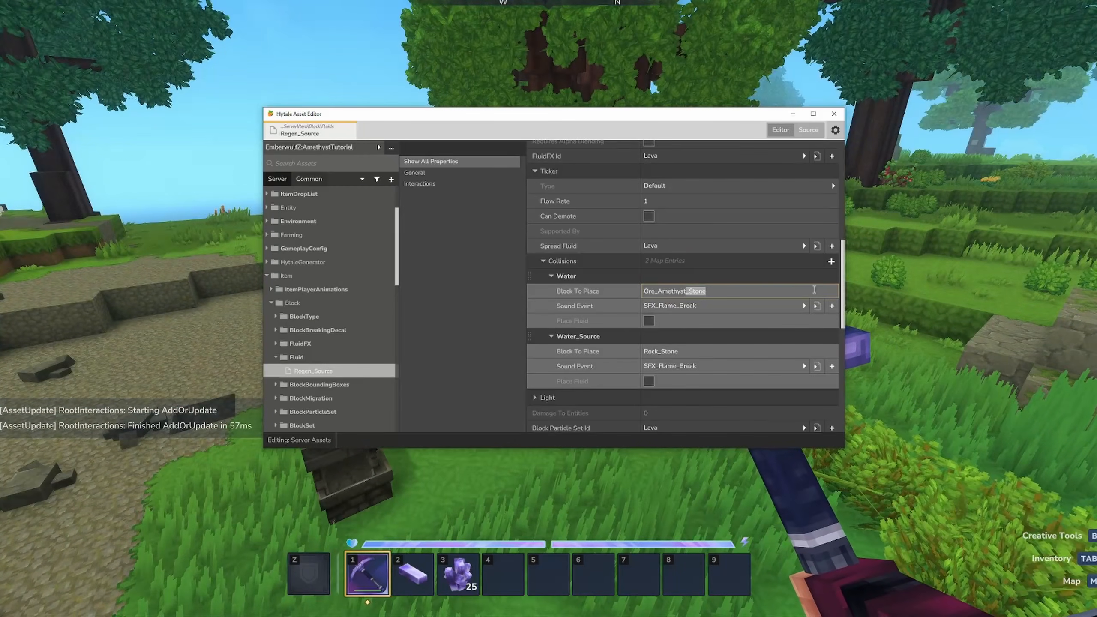
- Switch to the game's creative inventory, search for "ore" and compare the IDs of Amethyst Ore and Amethyst Ore - Stone
key("Tab")
left_click(715, 106)
type("ore")
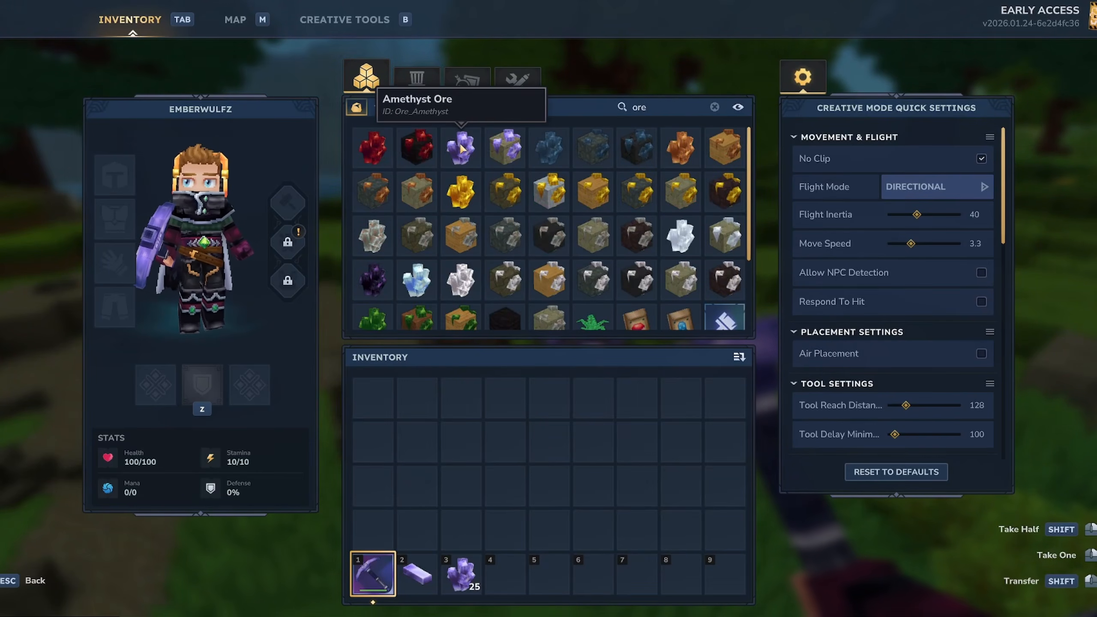
left_click(460, 147)
left_click(504, 397)
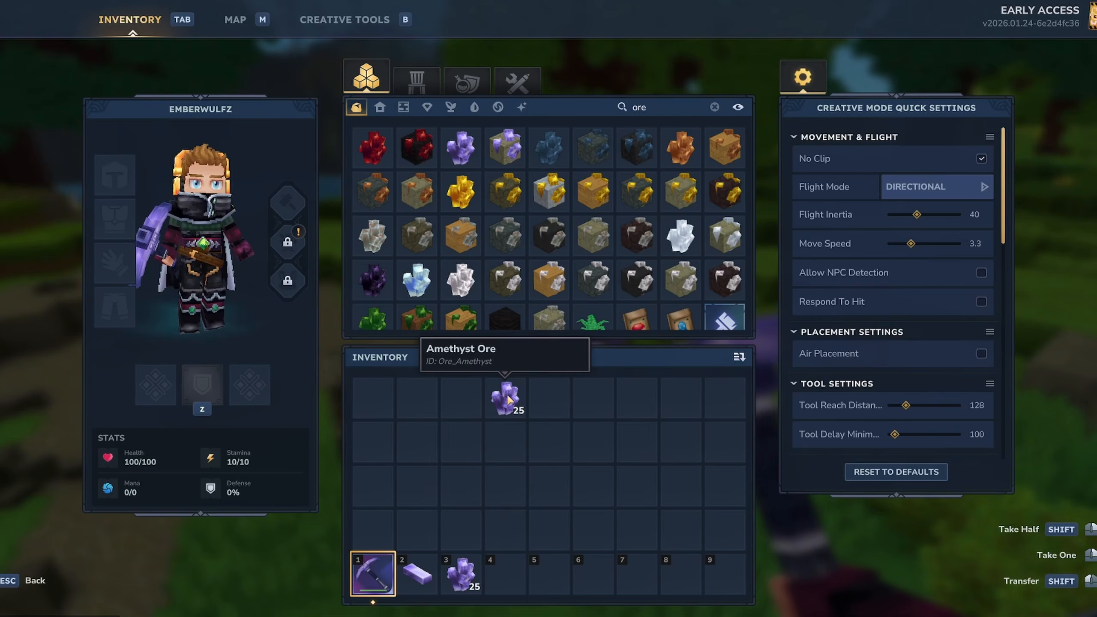
left_click(510, 399)
left_click(510, 194)
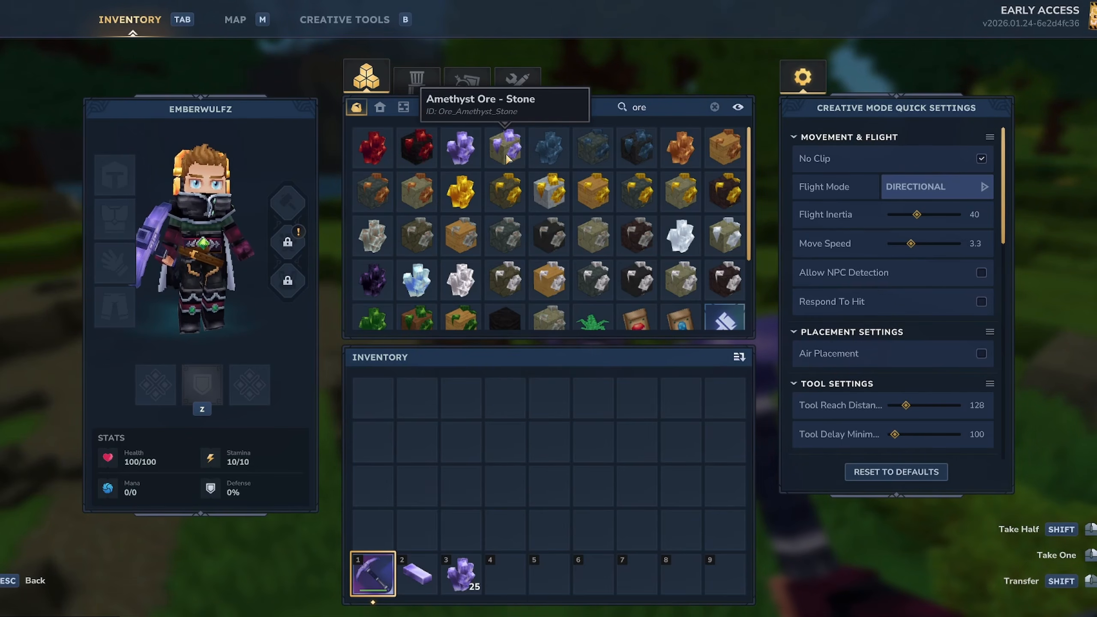
left_click(508, 155)
left_click(426, 402)
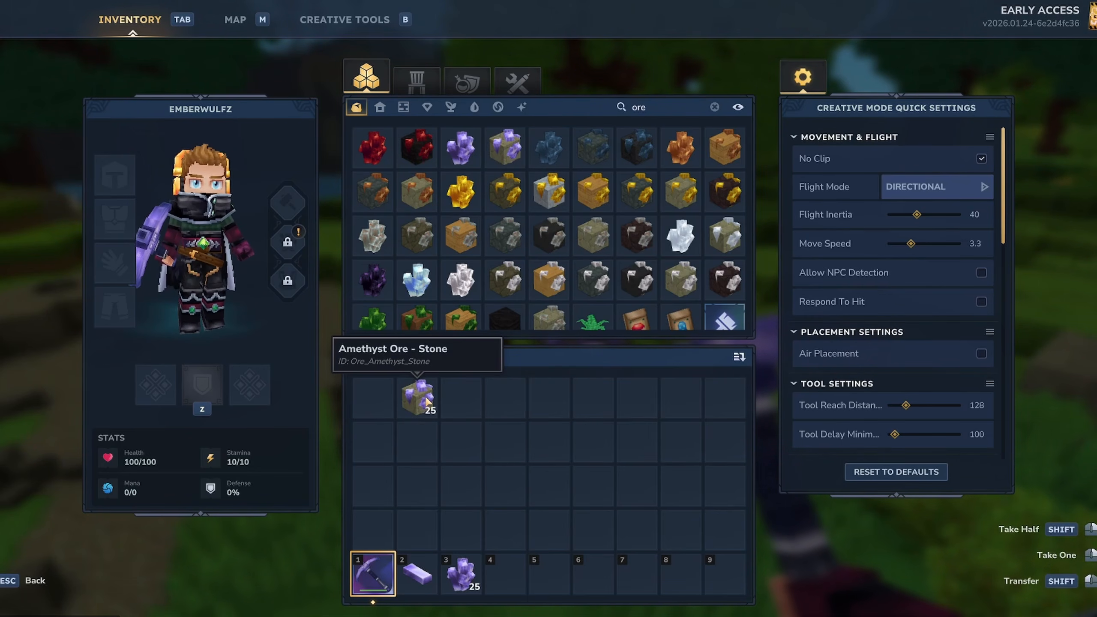
- Return to the Hytale Asset Editor and set the Water_Source collision's block to place to Ore_Amethyst_Stone
key("alt+Tab")
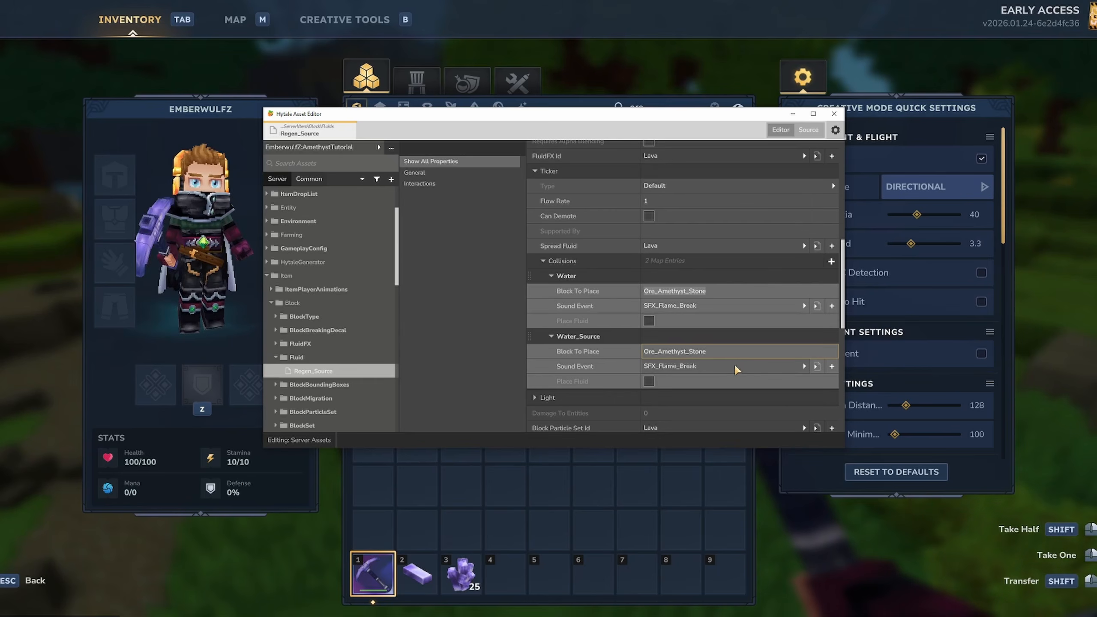
left_click(734, 366)
left_click(450, 281)
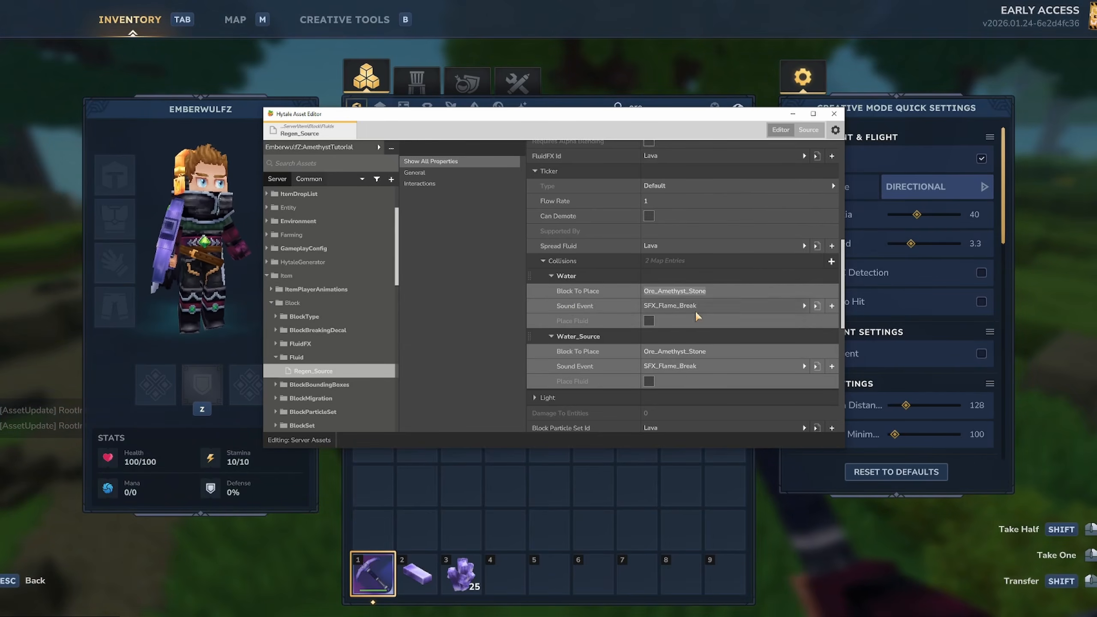
- Expand the Light settings of Regen_Source and change the light color to magenta #c0e
scroll(562, 320, "down", 1)
left_click(538, 370)
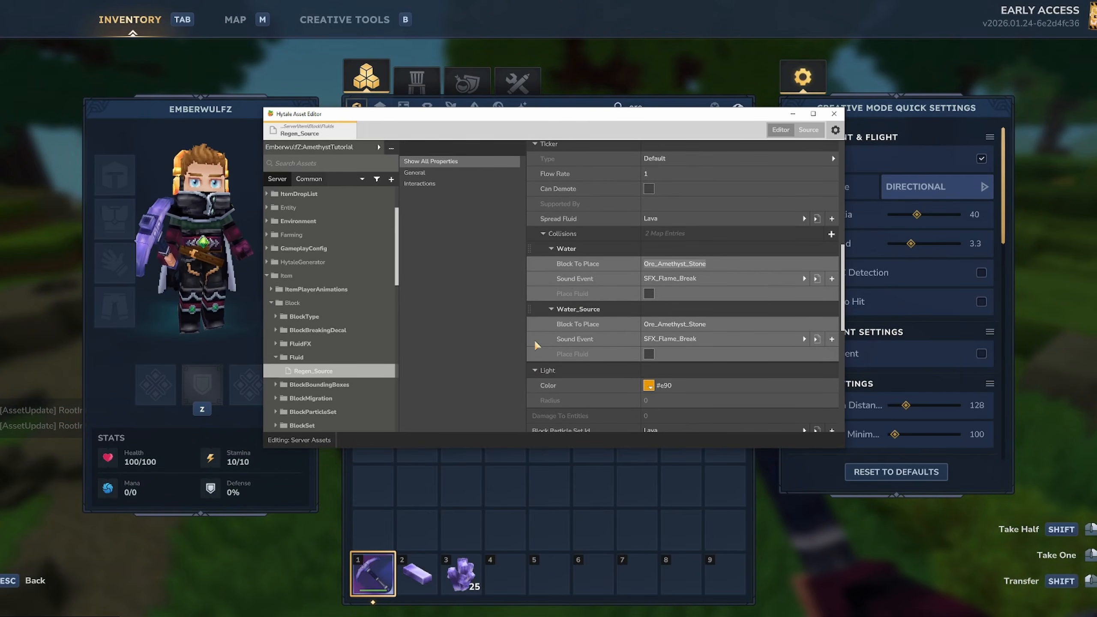
left_click(650, 386)
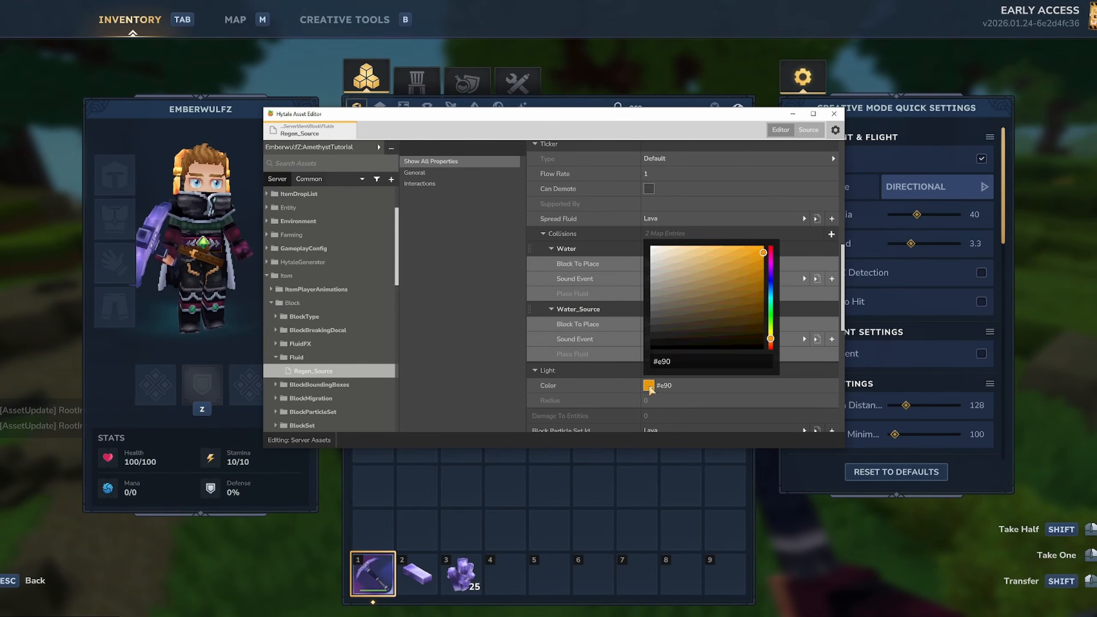
left_click(770, 266)
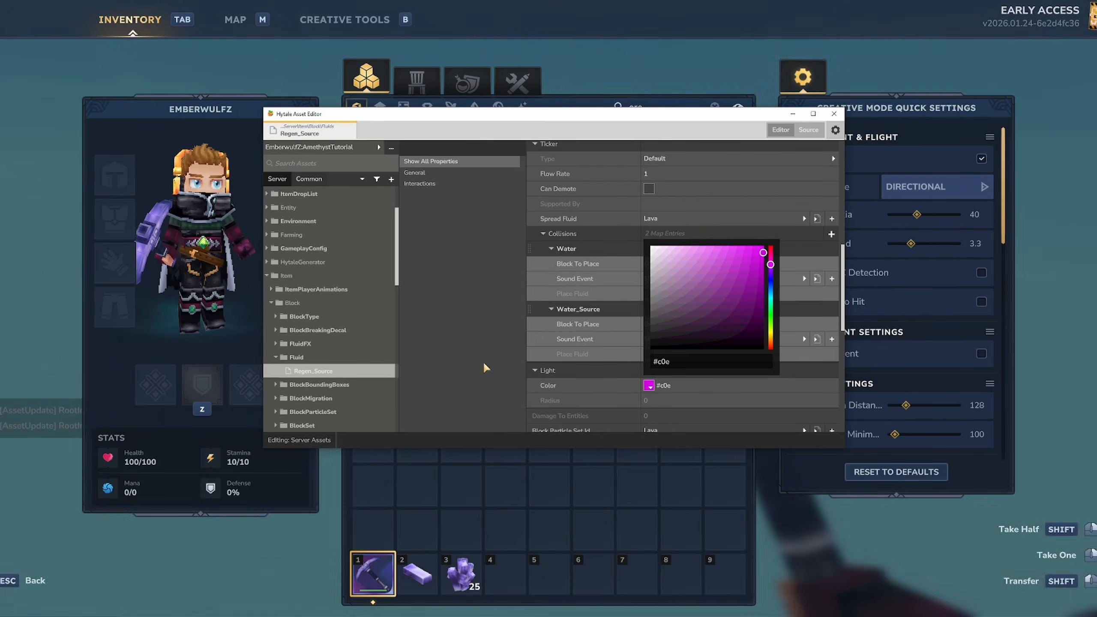
left_click(486, 367)
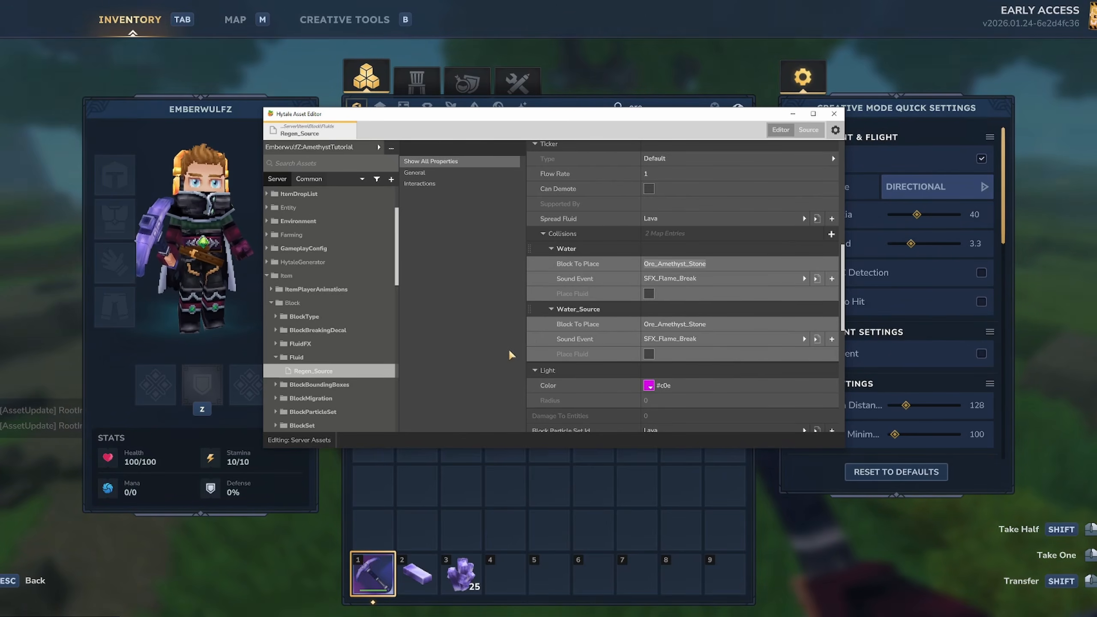
- Change the particle color of Regen_Source to magenta #d411f9
scroll(626, 352, "down", 3)
left_click(648, 364)
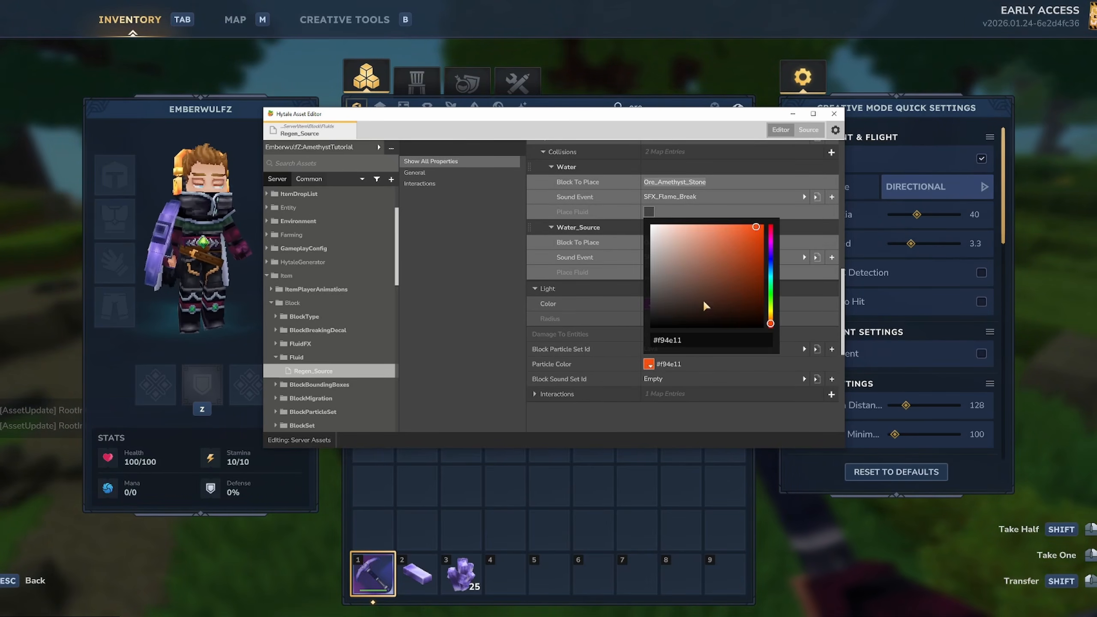
left_click(771, 245)
left_click(454, 325)
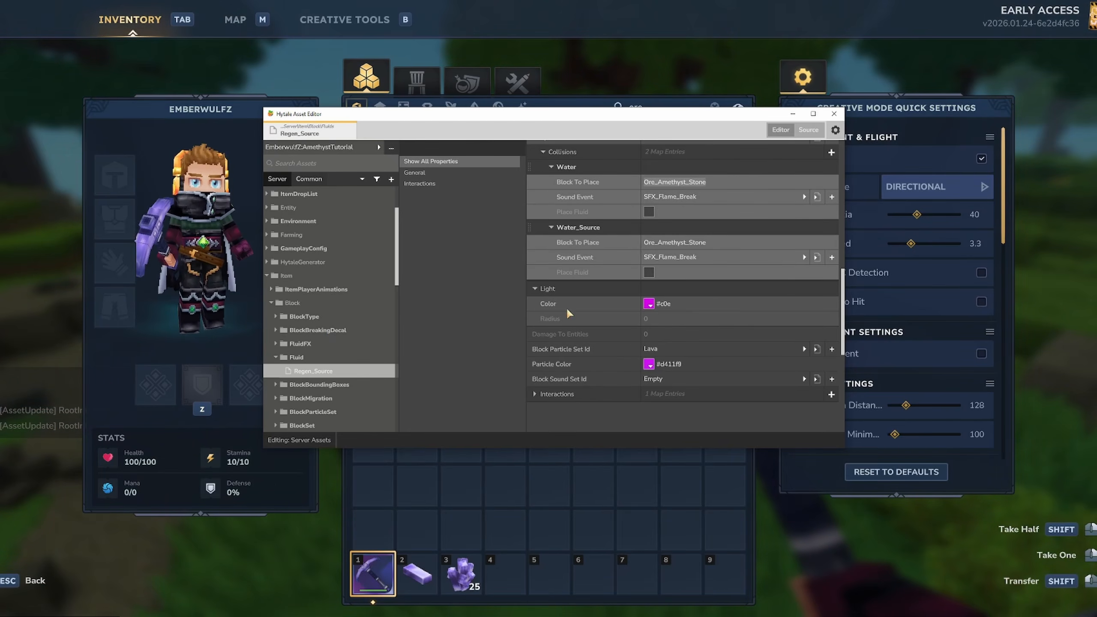
- Expand the Collision interaction of Regen_Source down to the Next settings of its first interaction entry
left_click(535, 394)
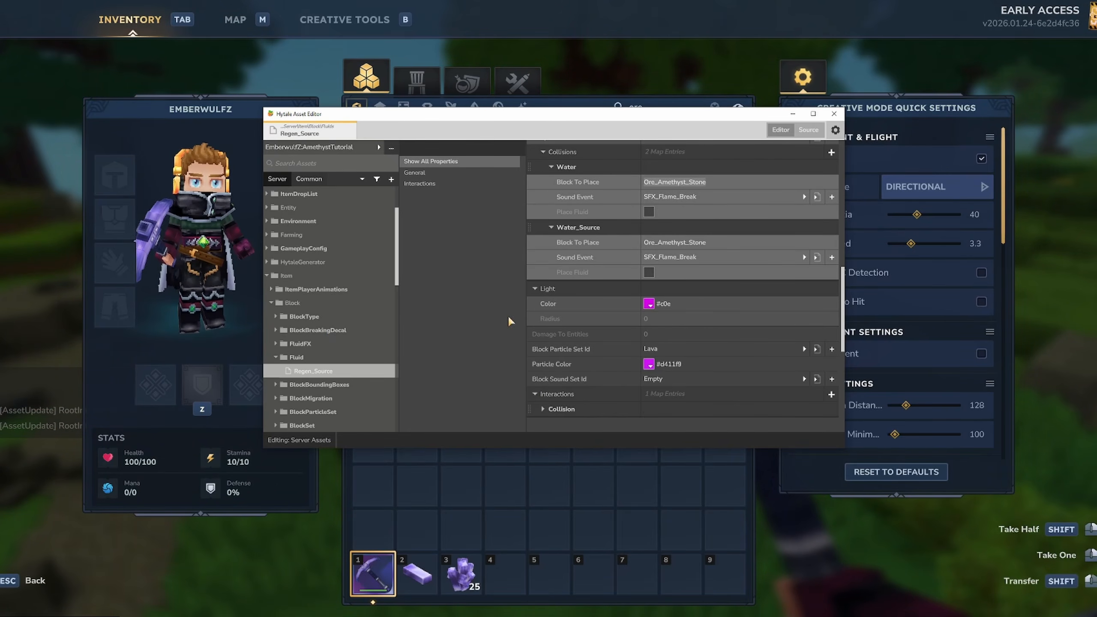
left_click(561, 409)
scroll(612, 330, "down", 5)
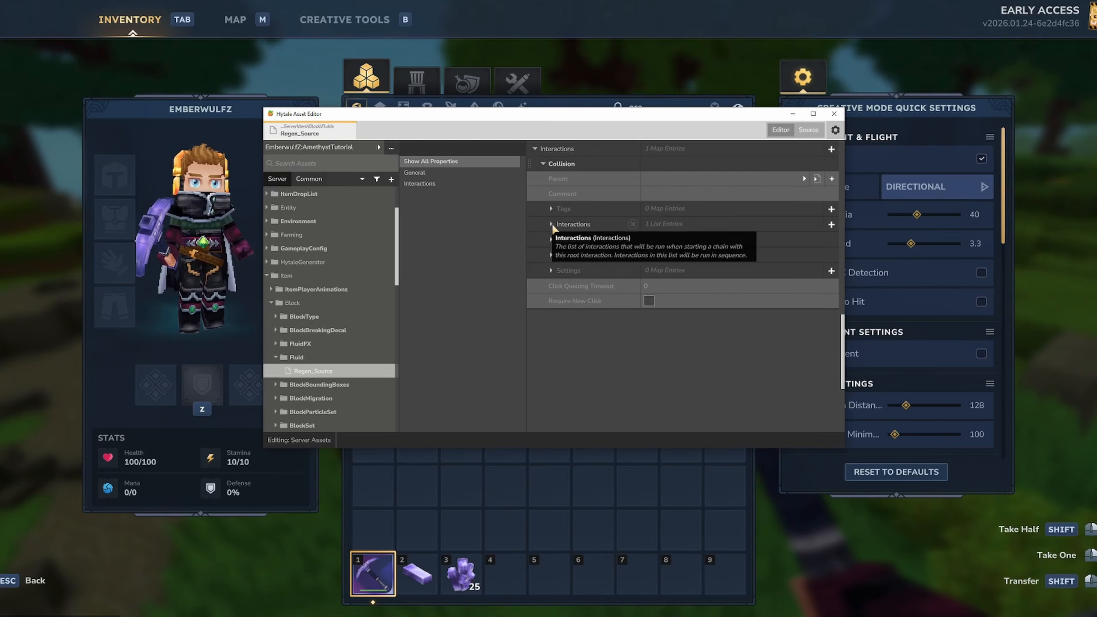
left_click(551, 224)
left_click(558, 239)
scroll(580, 308, "down", 3)
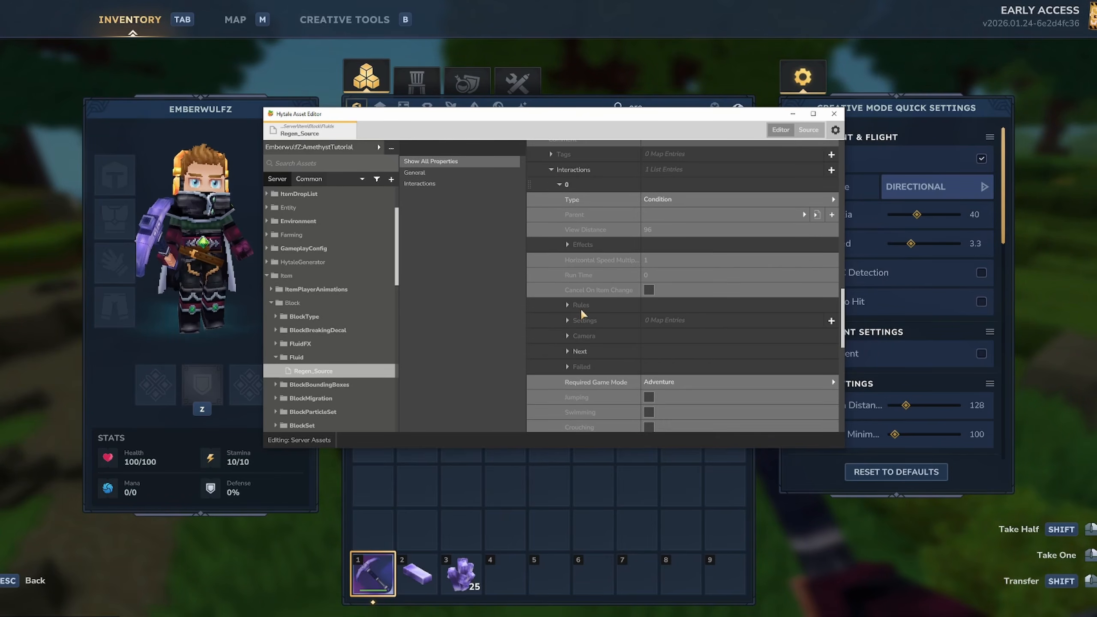
left_click(567, 351)
scroll(607, 293, "down", 3)
scroll(599, 294, "down", 2)
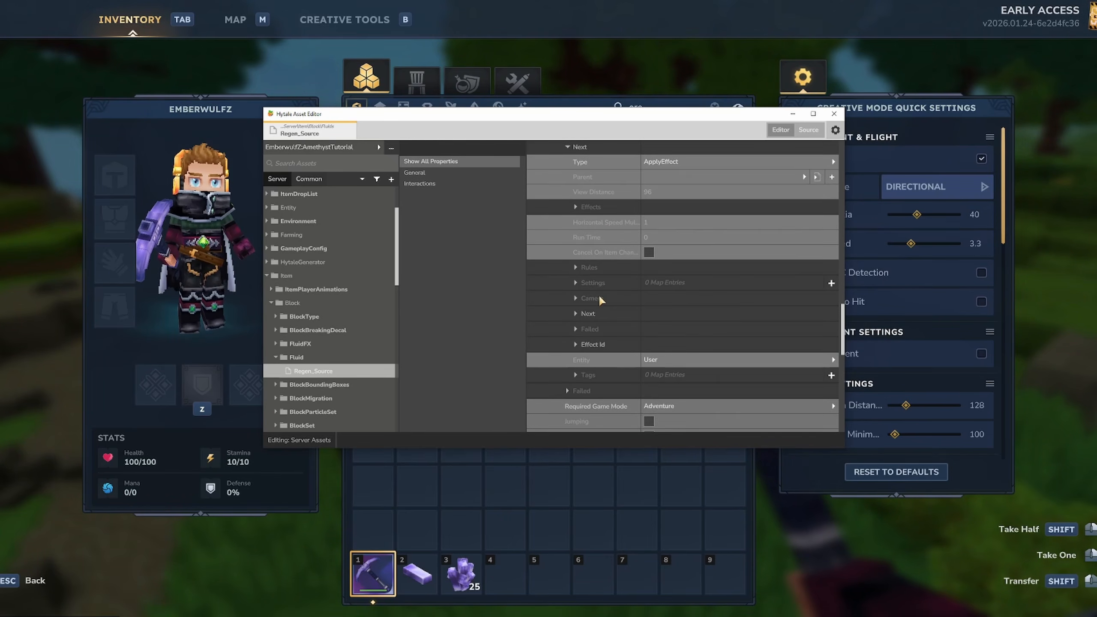
- Set the effect reference of the nested Next interaction to HealthRegen_Buff_T2, found by searching for "regen"
left_click(575, 313)
scroll(648, 306, "down", 3)
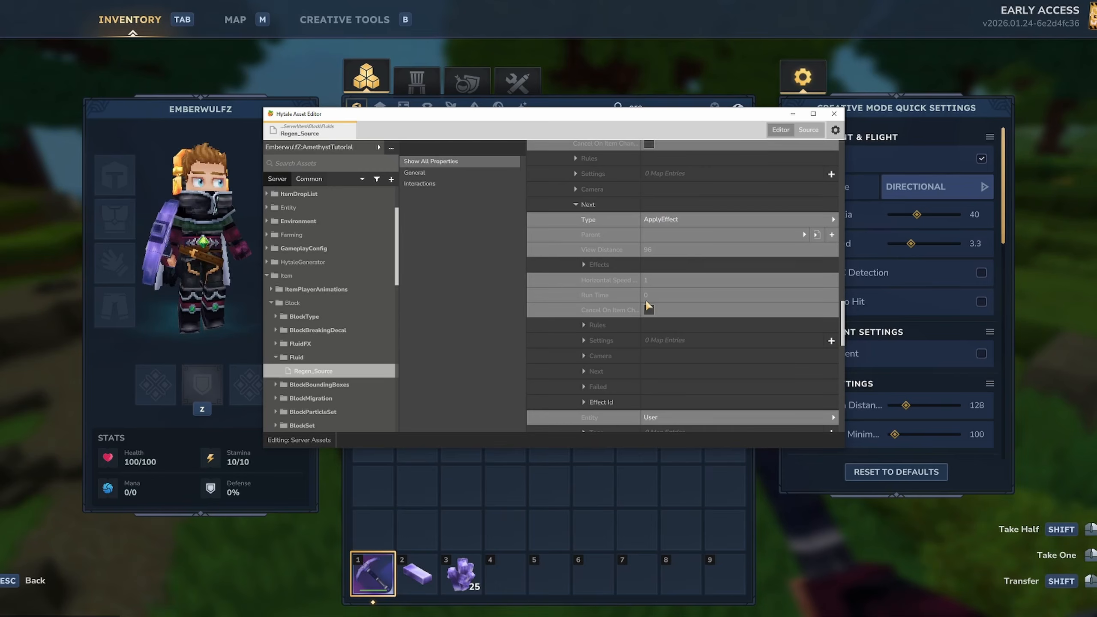
left_click(605, 399)
scroll(626, 354, "down", 3)
left_click(679, 322)
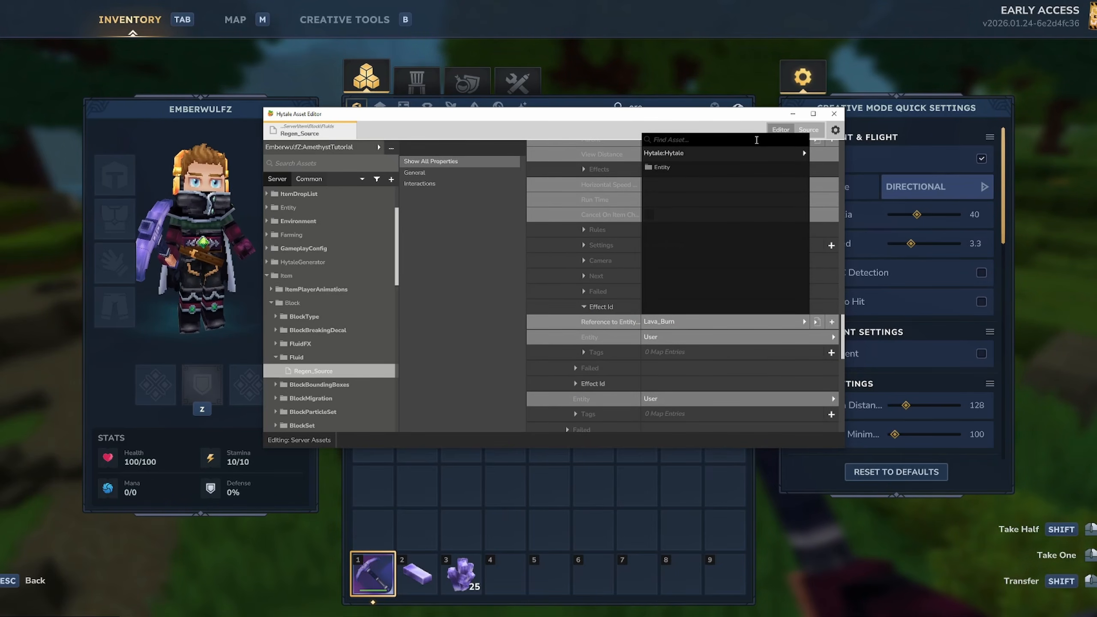
type("regen")
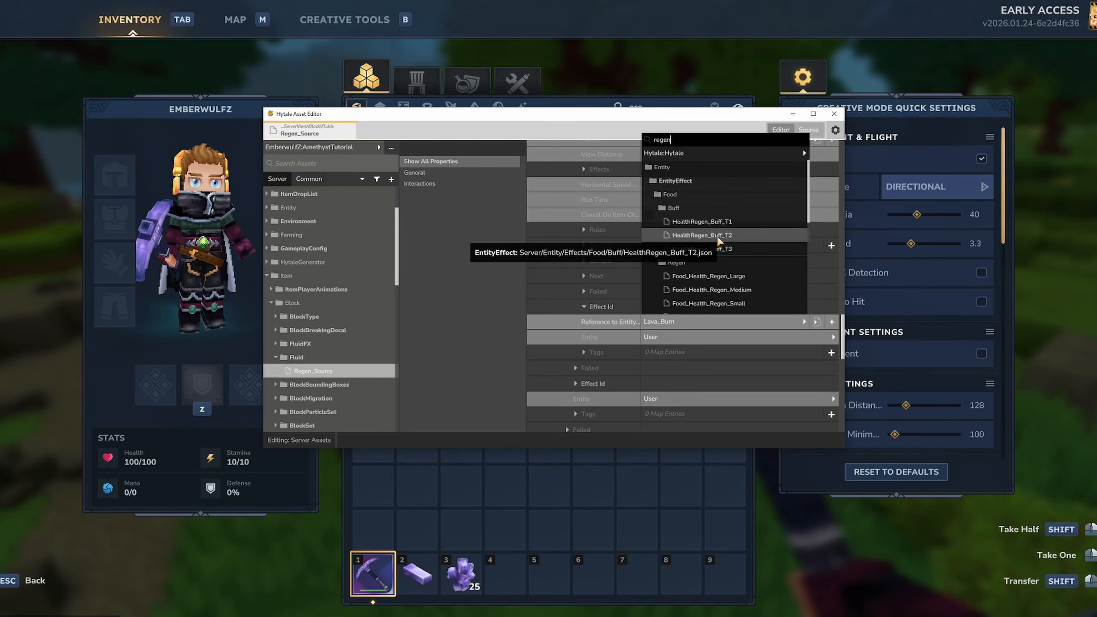
left_click(717, 237)
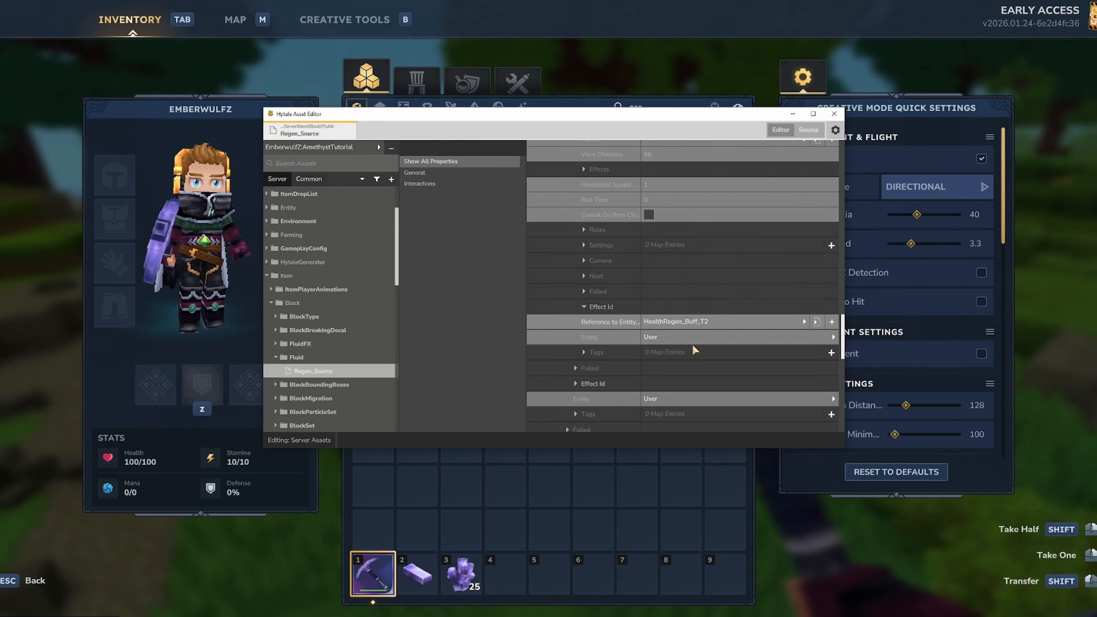
- Review the remaining Collision interaction settings, including the outer Effect Id and the required game mode
scroll(687, 345, "down", 3)
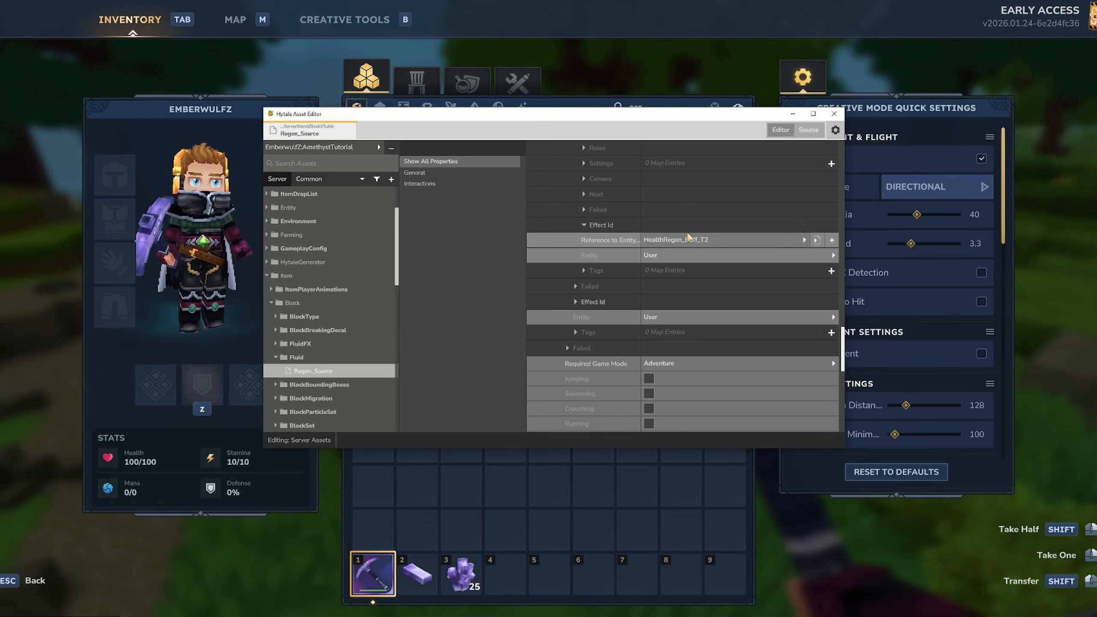
left_click(575, 302)
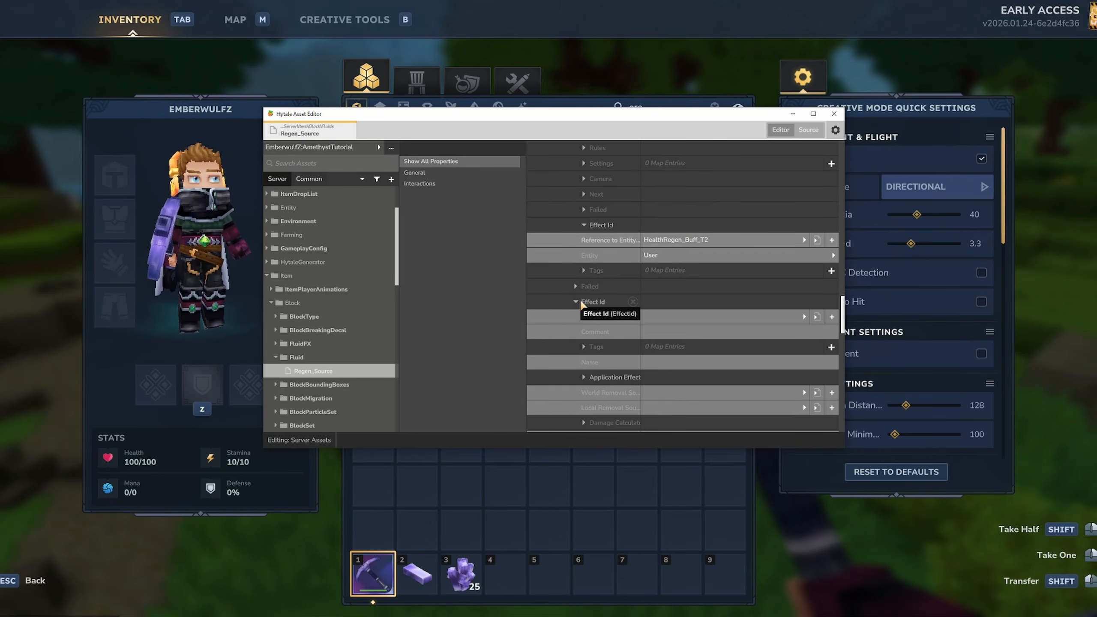
left_click(575, 302)
scroll(621, 278, "down", 2)
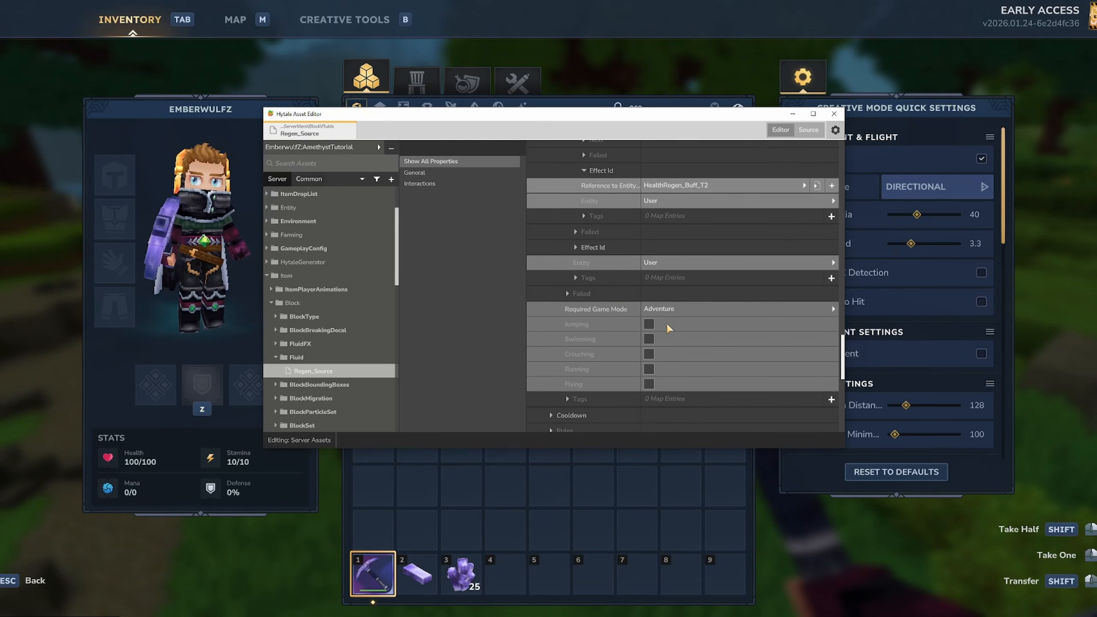
scroll(561, 289, "up", 10)
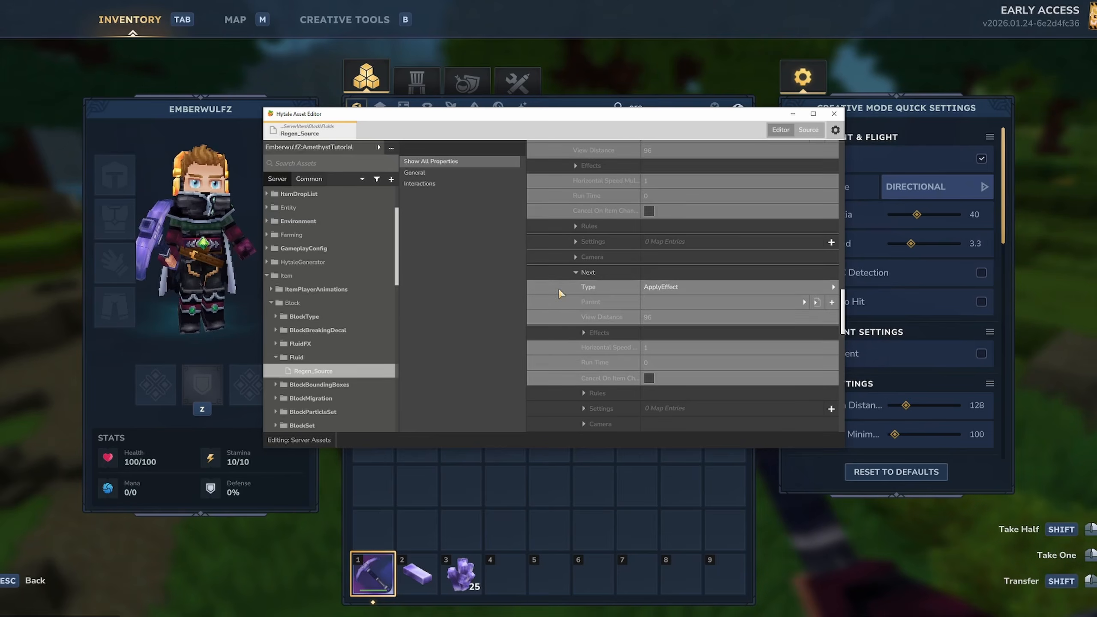
scroll(600, 232, "up", 2)
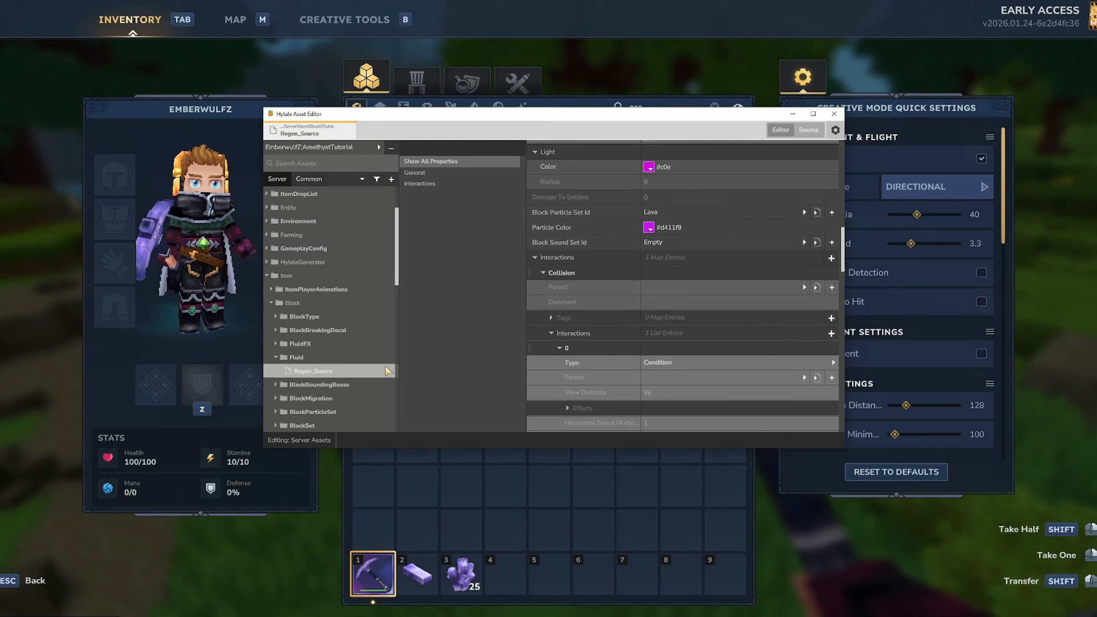
- Create a new Fluid asset named RegenFluid in the AmethystTutorial pack, copied from the Hytale pack's Lava asset
left_click(415, 172)
left_click(391, 178)
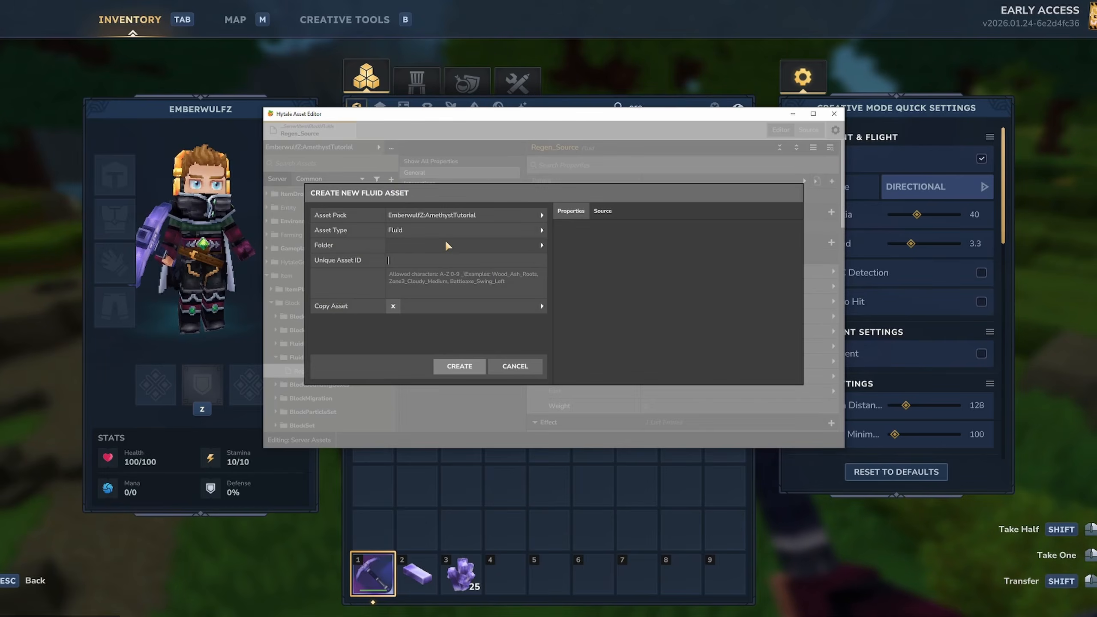
left_click(407, 231)
left_click(407, 226)
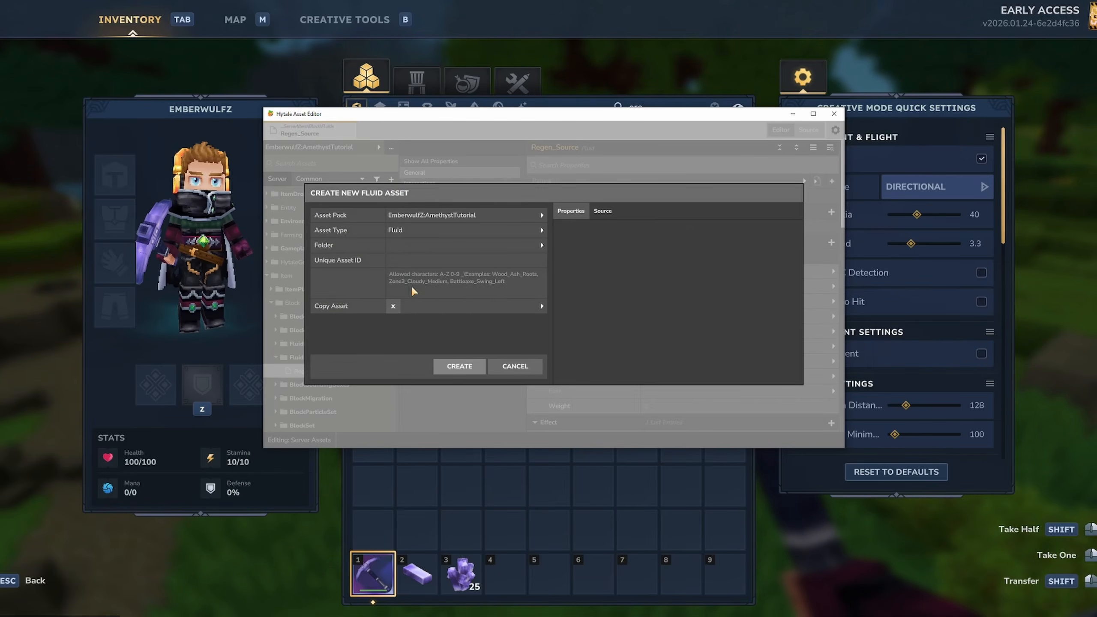
left_click(419, 307)
type("lava")
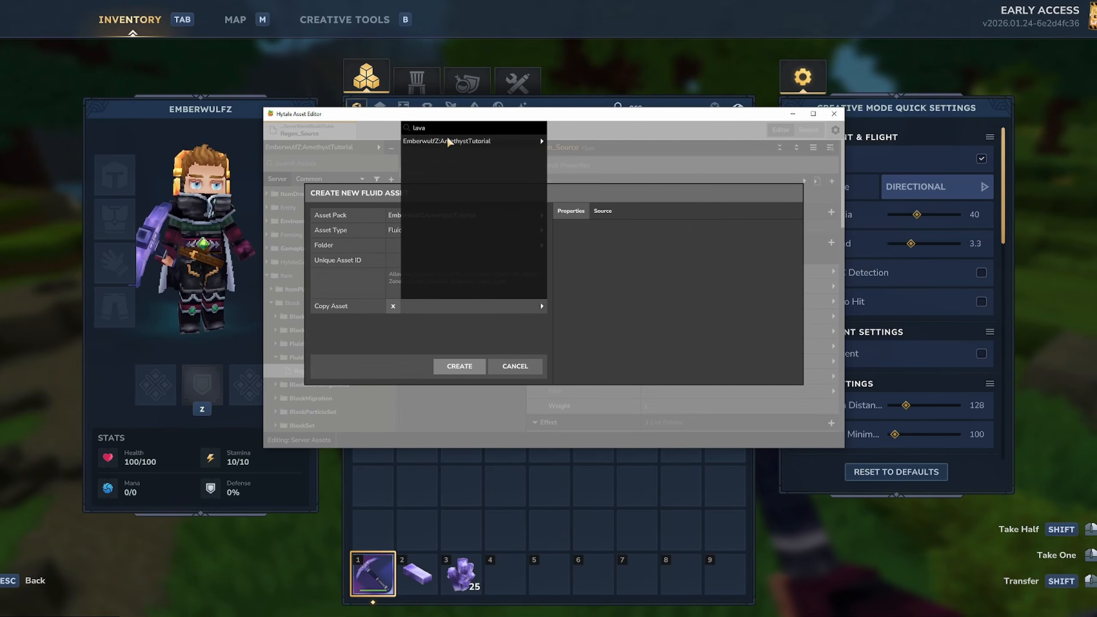
left_click(449, 142)
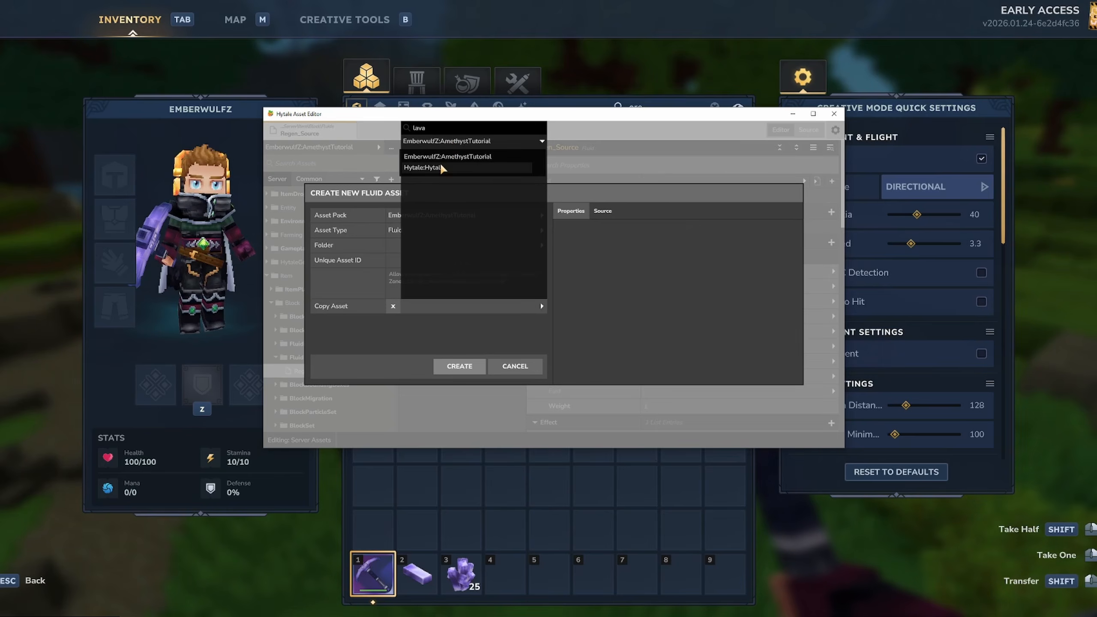
left_click(441, 167)
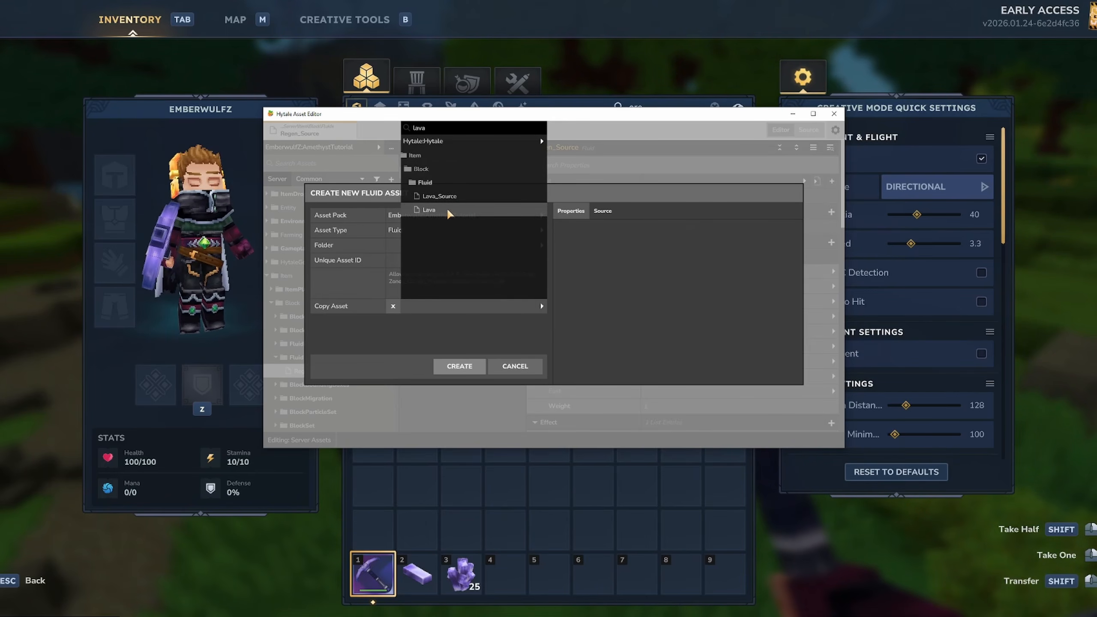
left_click(448, 214)
type("RegenFluid")
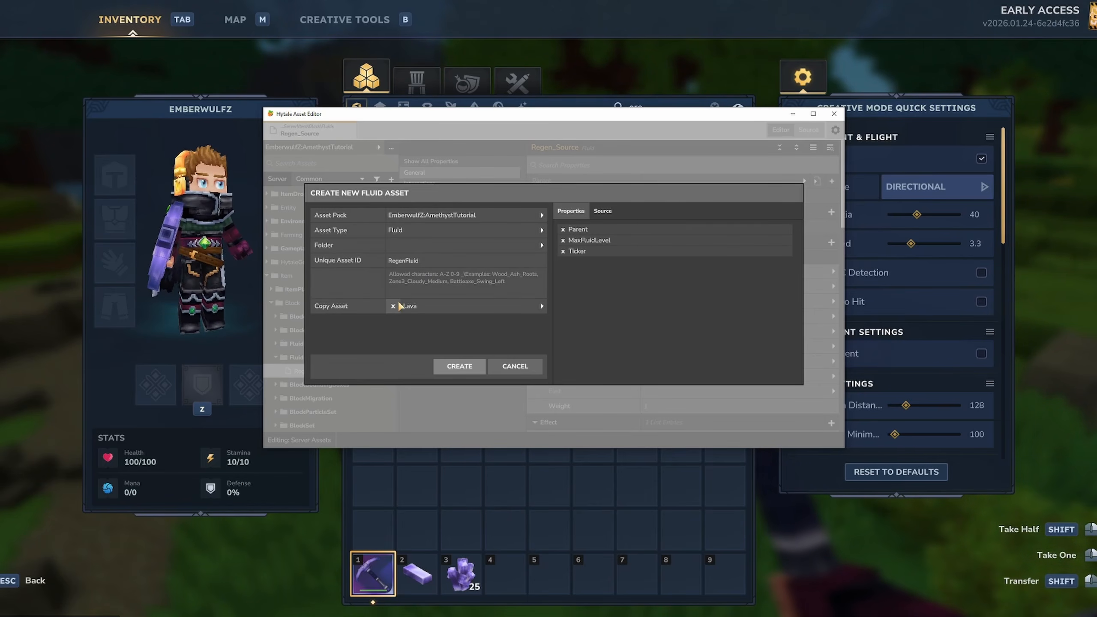
left_click(458, 366)
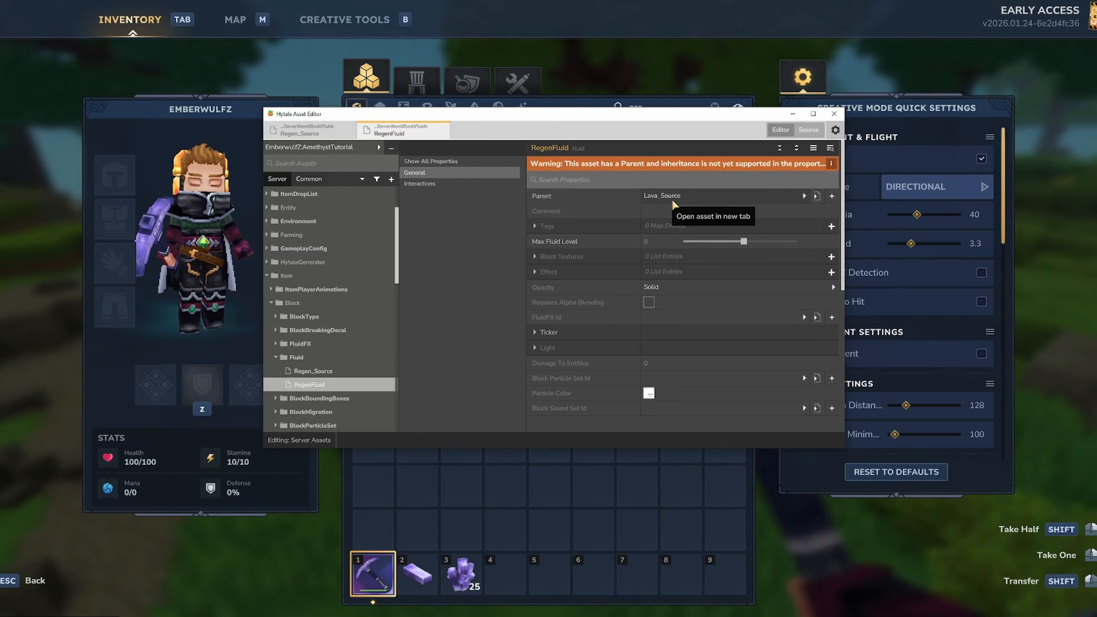
- Set the parent of RegenFluid to Regen_Source from the AmethystTutorial pack
left_click(687, 196)
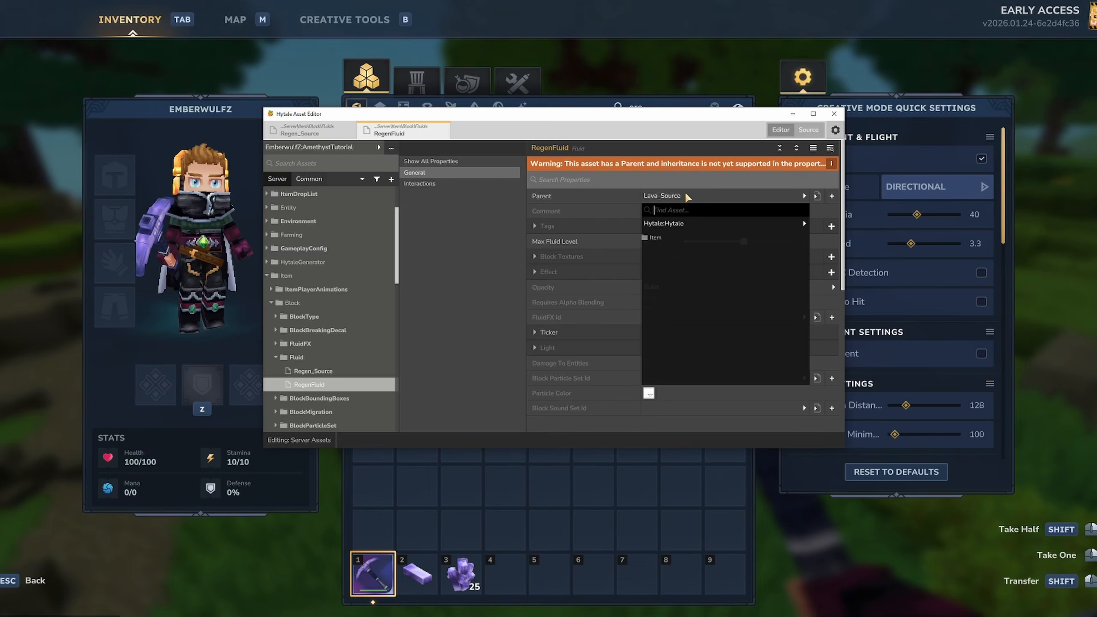
left_click(676, 224)
left_click(670, 249)
left_click(672, 224)
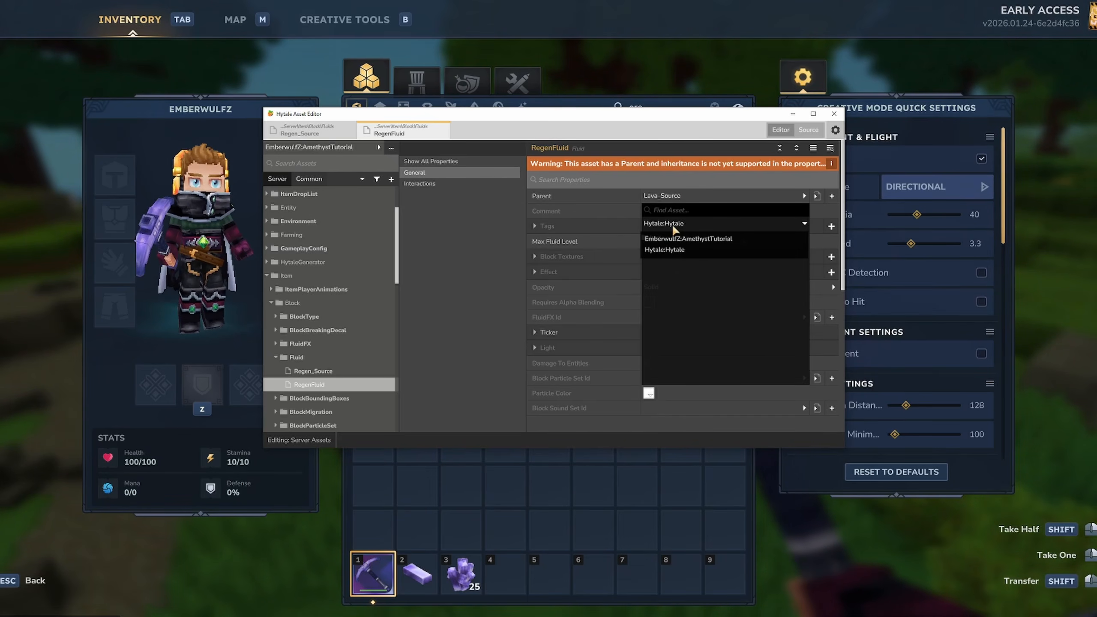
left_click(669, 239)
left_click(670, 239)
left_click(668, 251)
left_click(672, 264)
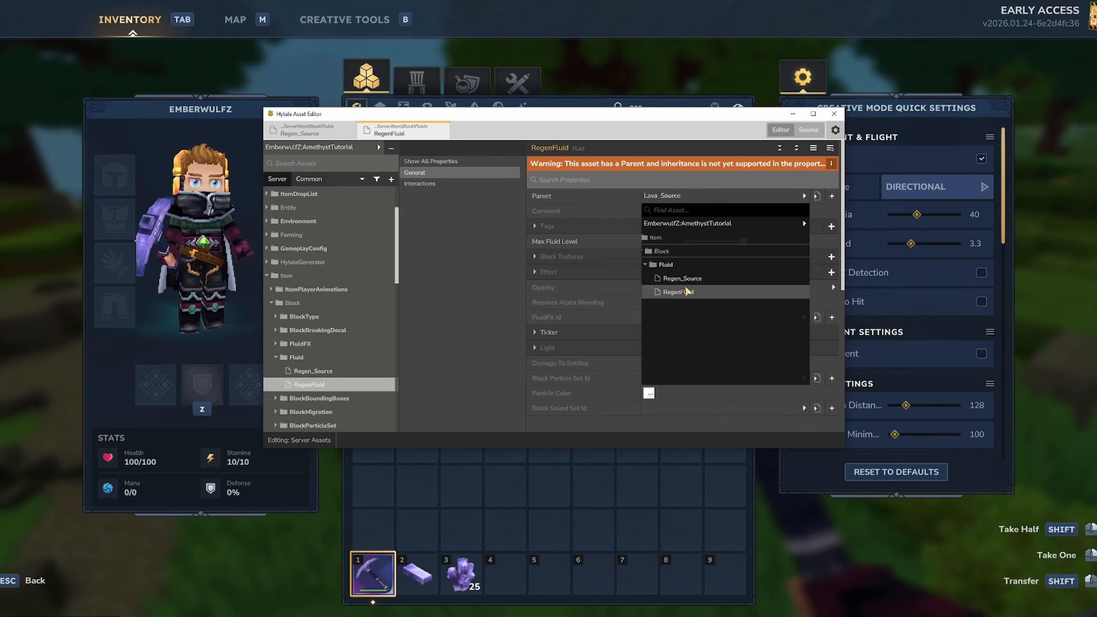
left_click(682, 278)
- Expand the Ticker settings of RegenFluid and set Supported By to Regen_Source
scroll(657, 340, "down", 2)
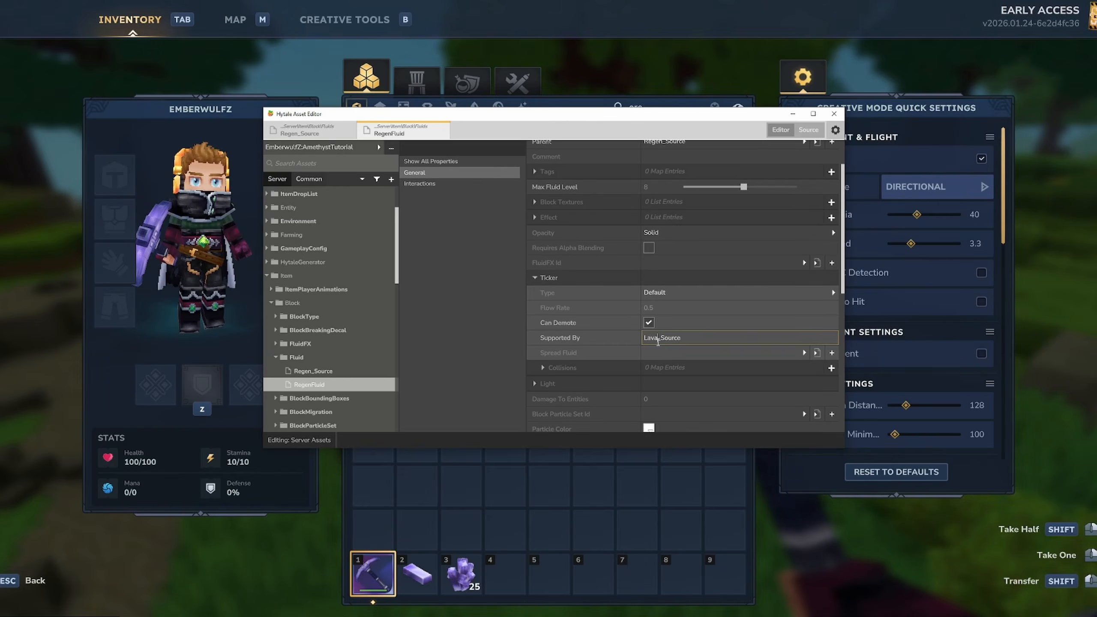
type("Regen")
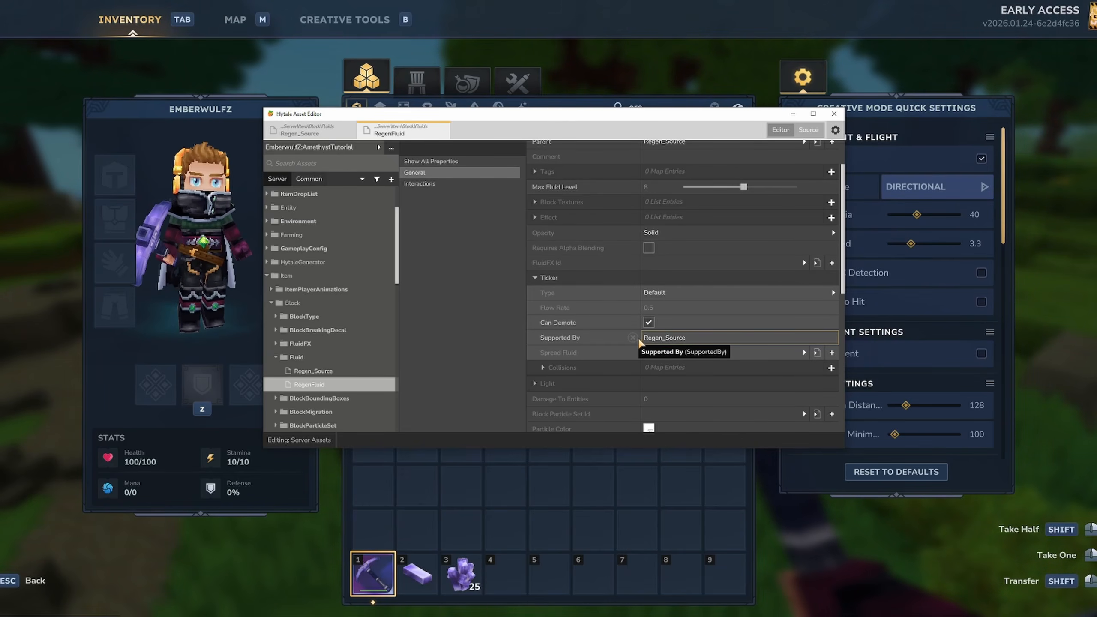
left_click(614, 355)
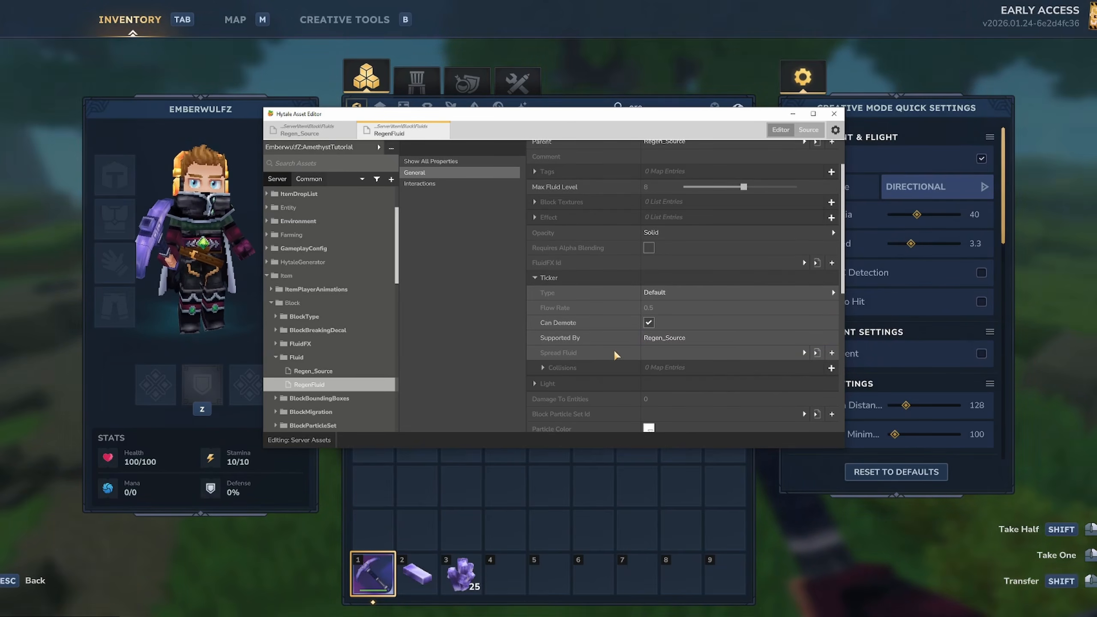
scroll(613, 352, "up", 2)
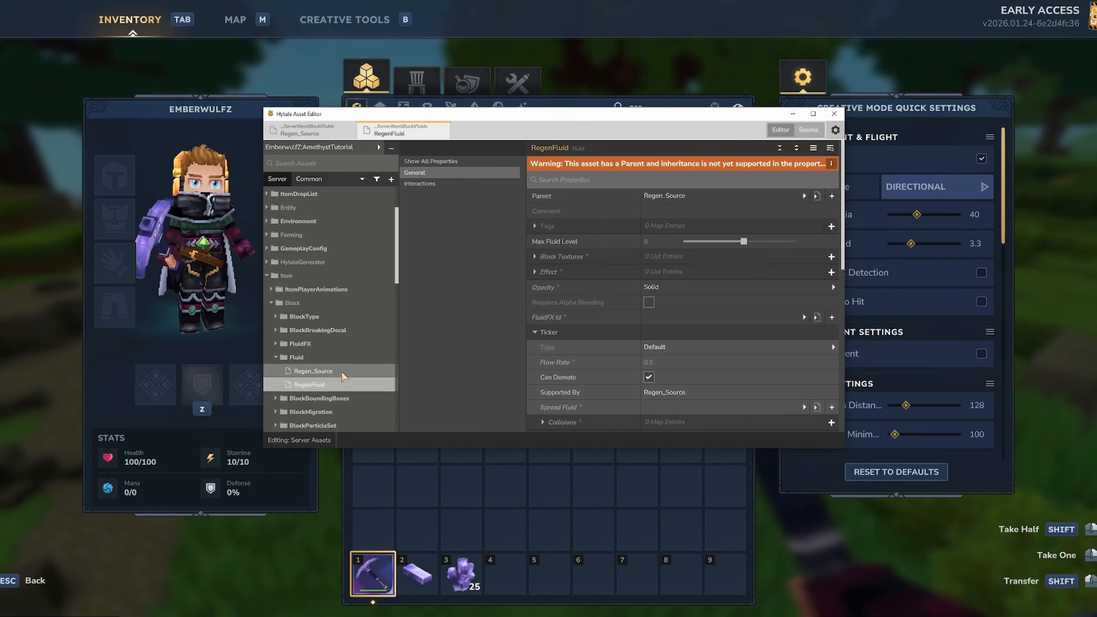
- Open Regen_Source and set its ticker's spread fluid to RegenFluid
left_click(328, 370)
scroll(549, 242, "down", 10)
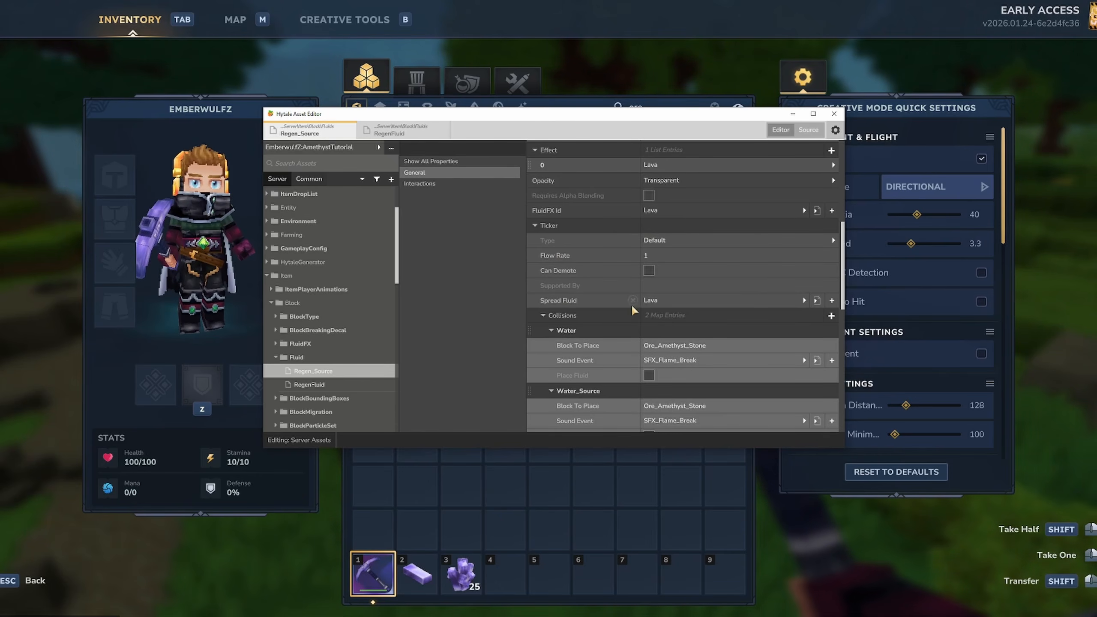
left_click(669, 298)
type("regen")
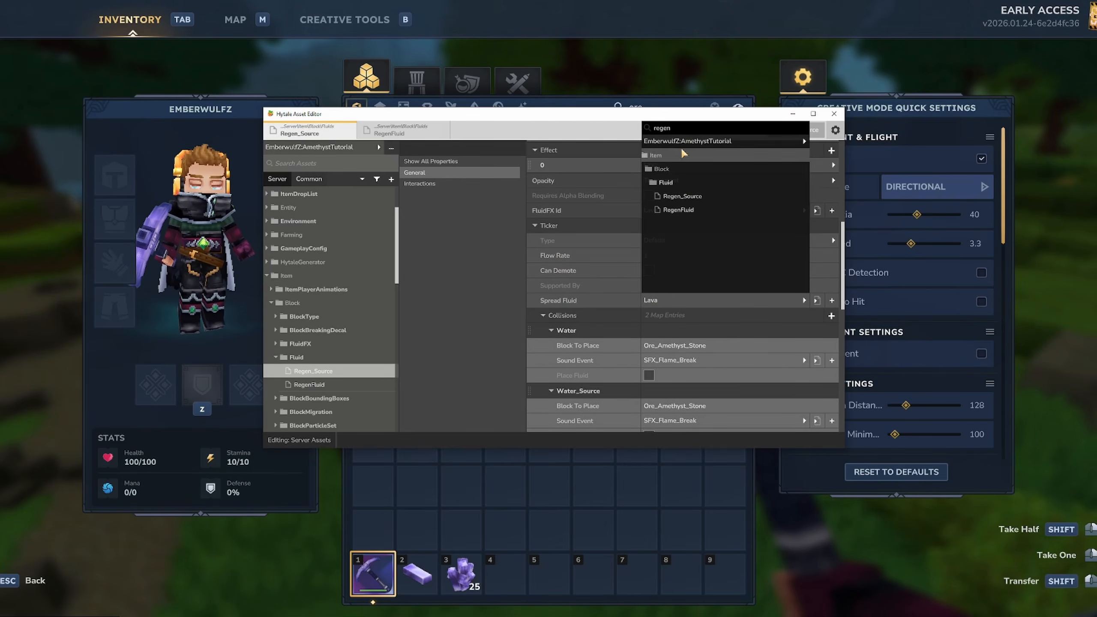
left_click(684, 208)
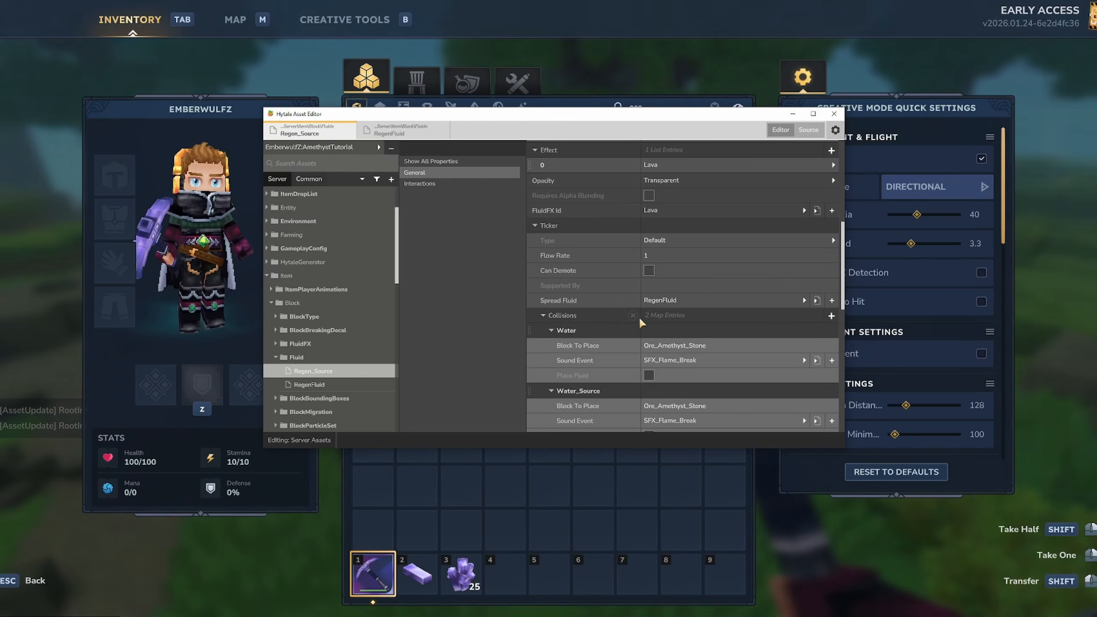
scroll(649, 300, "down", 5)
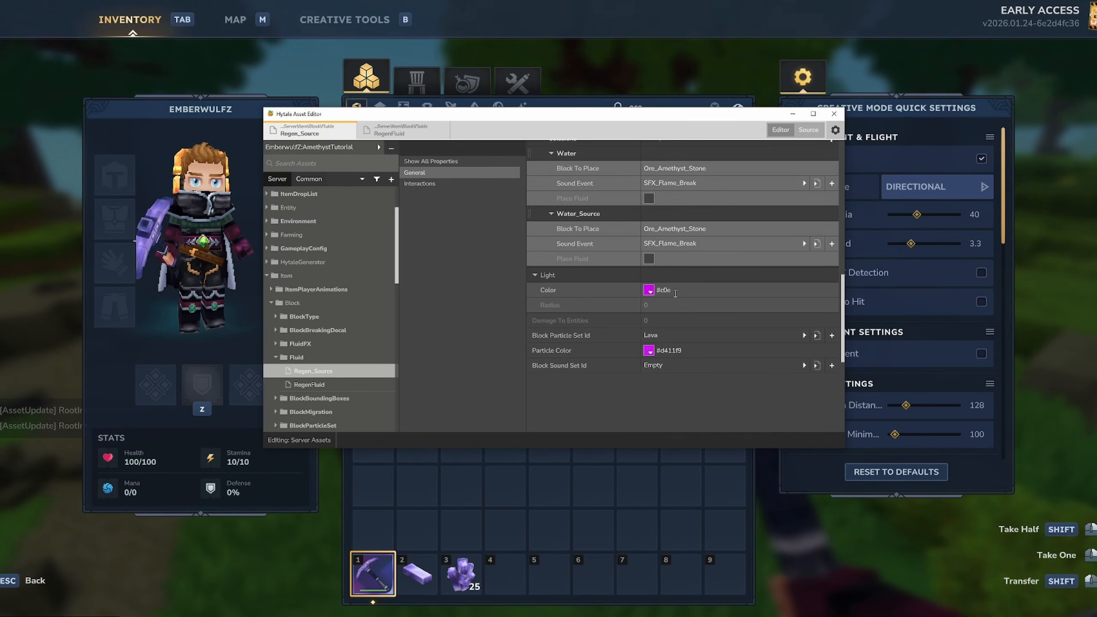
scroll(696, 308, "up", 6)
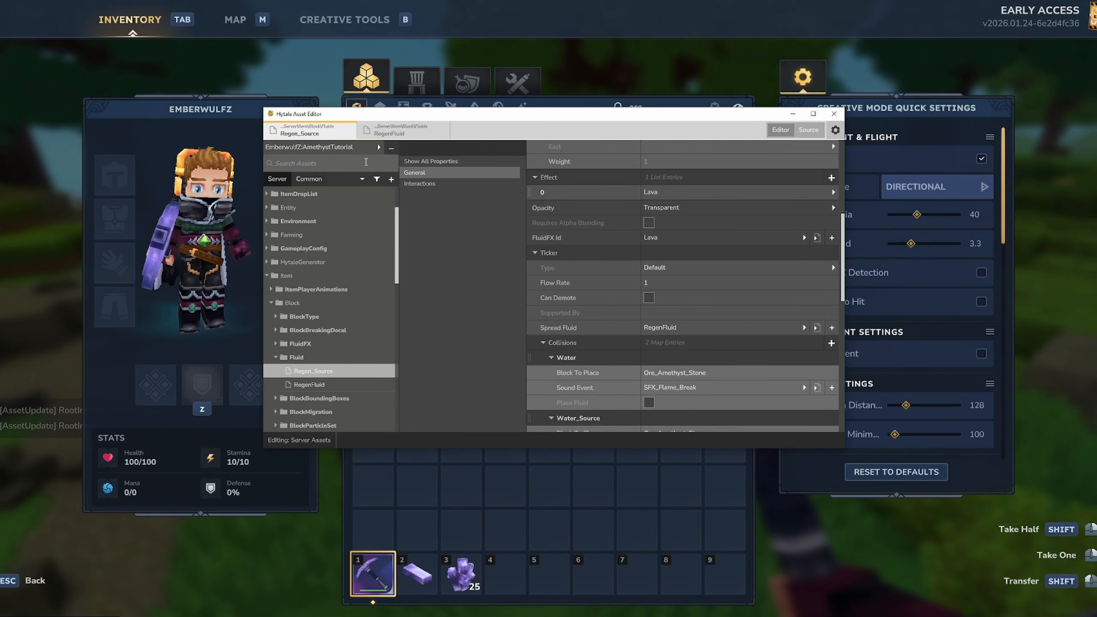
- Create a new Item asset named Fluid_Regen in the AmethystTutorial pack, copied from the Hytale pack's Fluid_Lava item
left_click(391, 179)
left_click(412, 231)
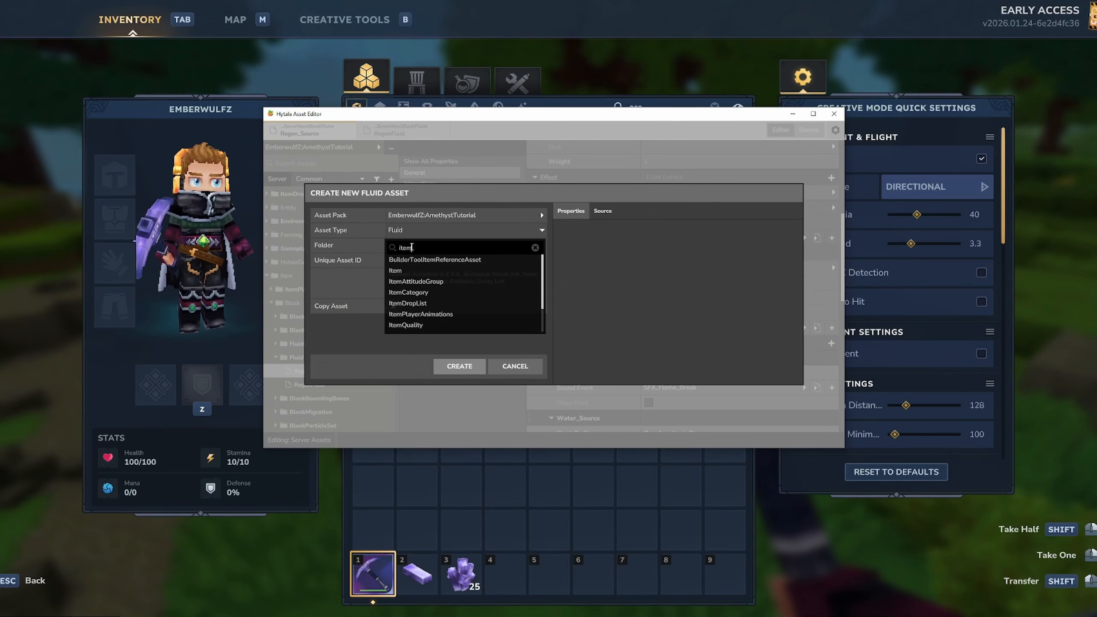
left_click(395, 270)
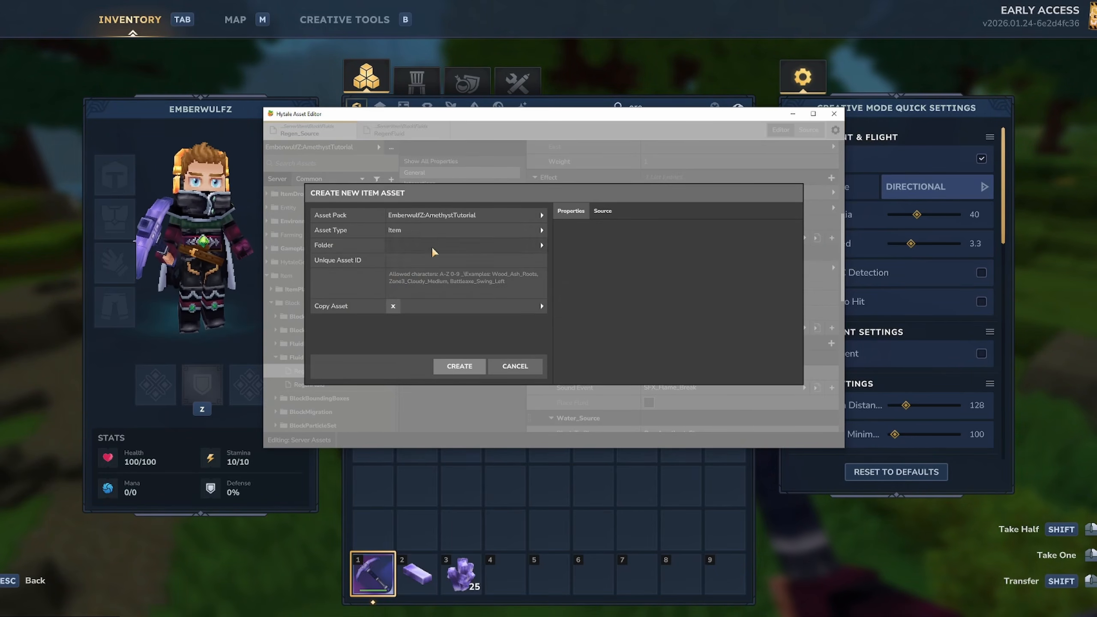
left_click(429, 305)
type("lava")
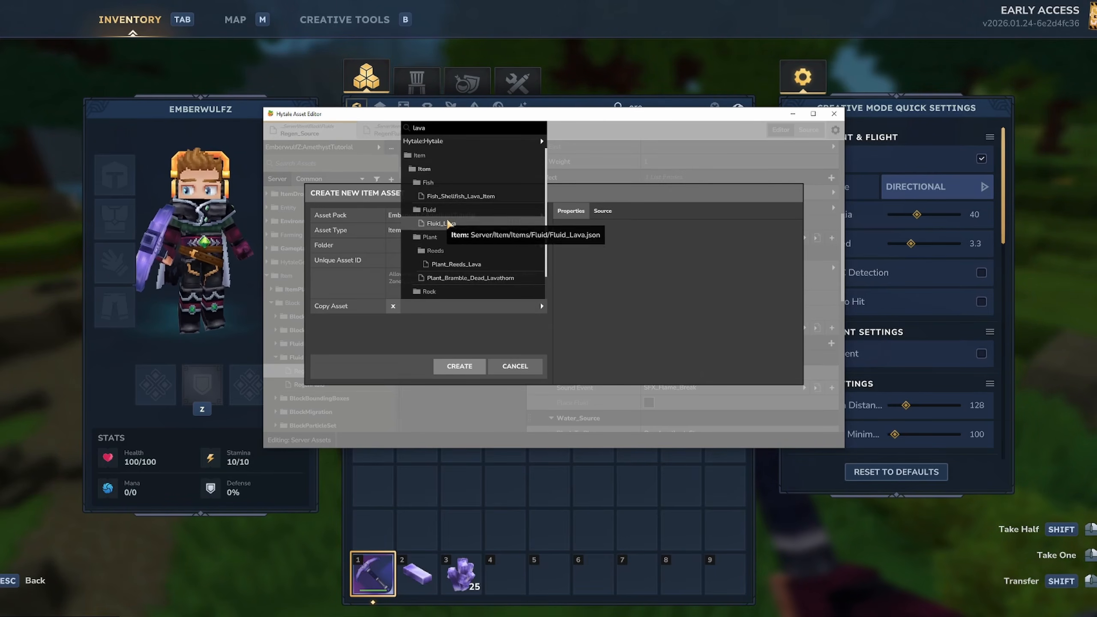
left_click(449, 198)
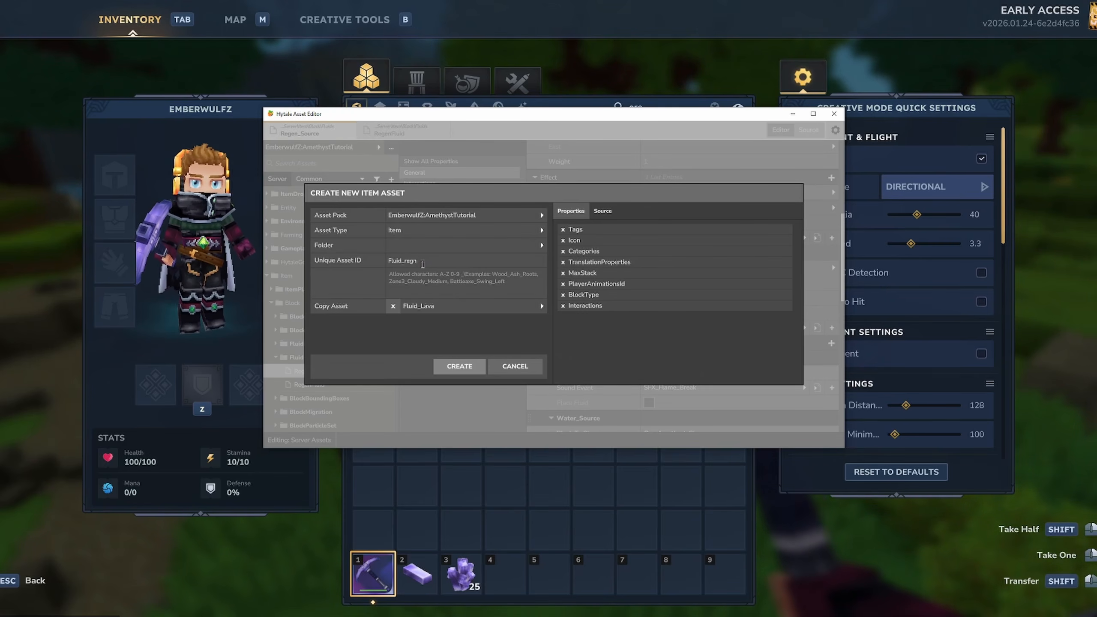
key("Return")
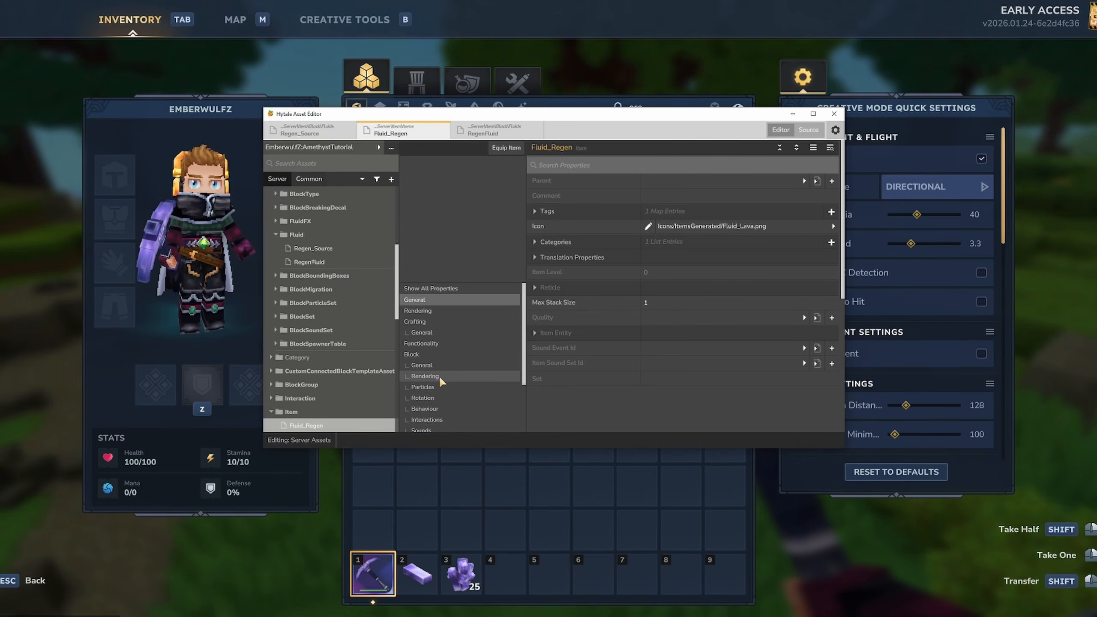
- Set the All block texture of Fluid_Regen to Resources/RegenFluid.png from the AmethystTutorial pack
left_click(439, 375)
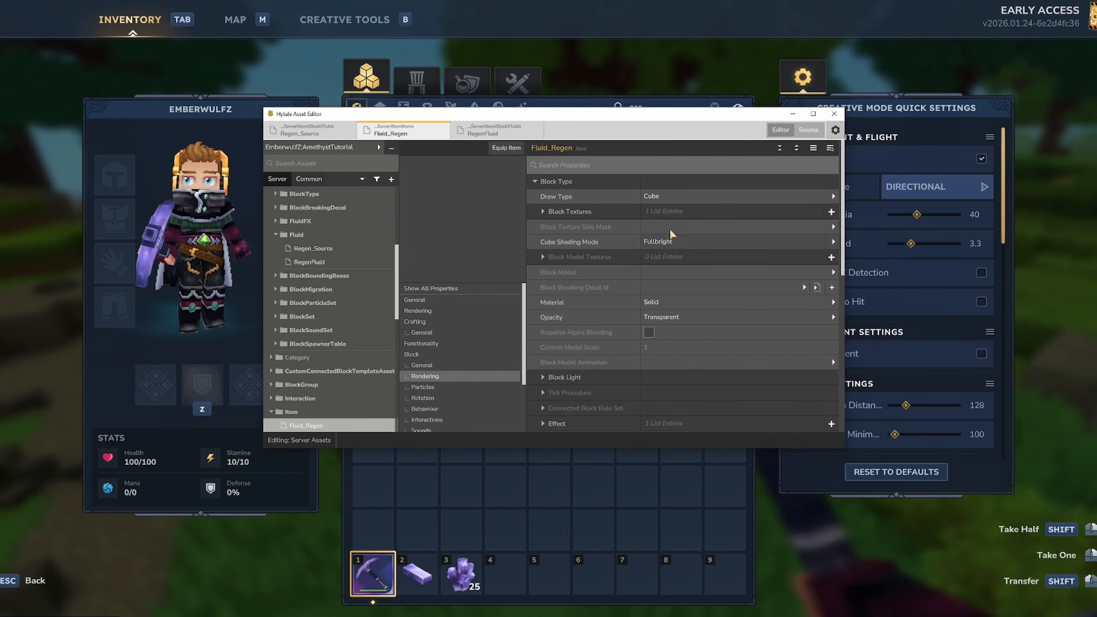
left_click(544, 211)
left_click(555, 226)
left_click(734, 241)
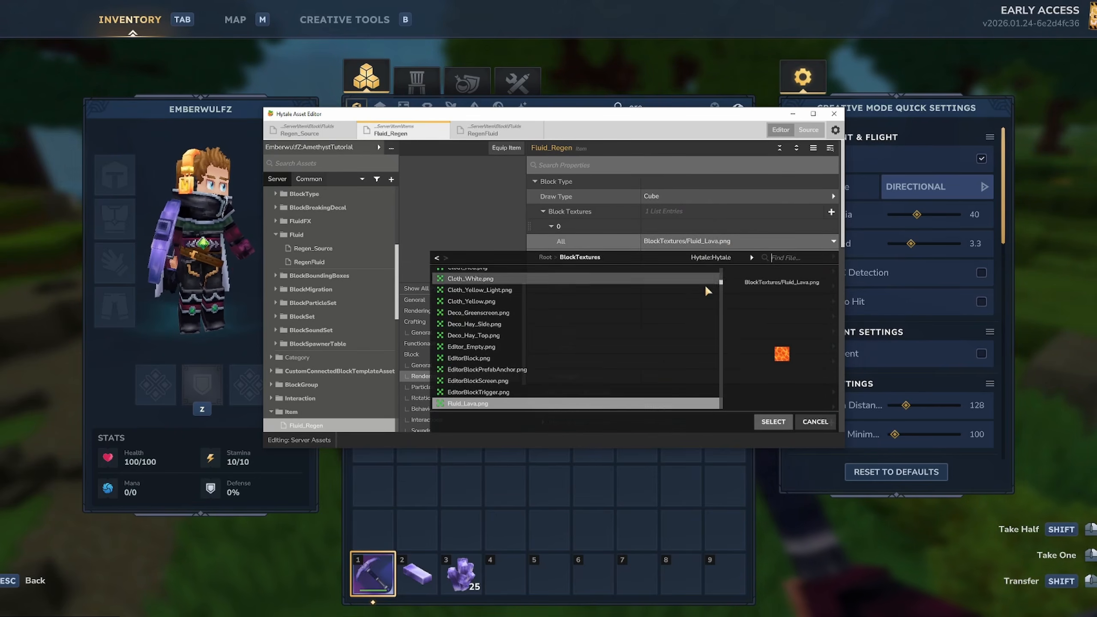
left_click(734, 257)
left_click(712, 270)
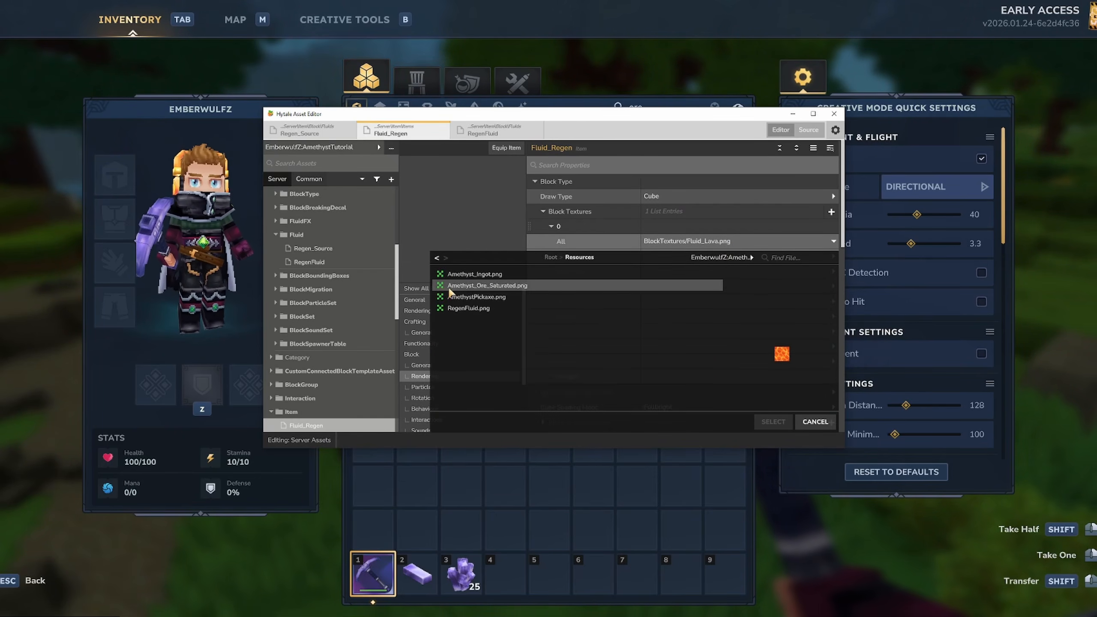
left_click(480, 308)
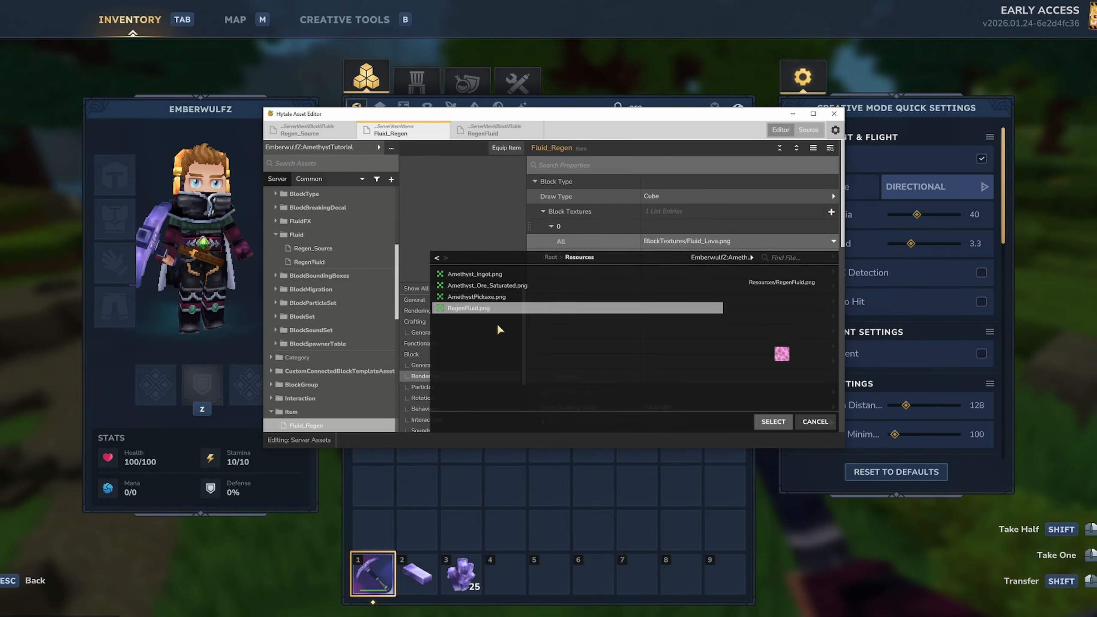
left_click(772, 421)
- Generate and save a new icon for Fluid_Regen from its current block model
left_click(467, 298)
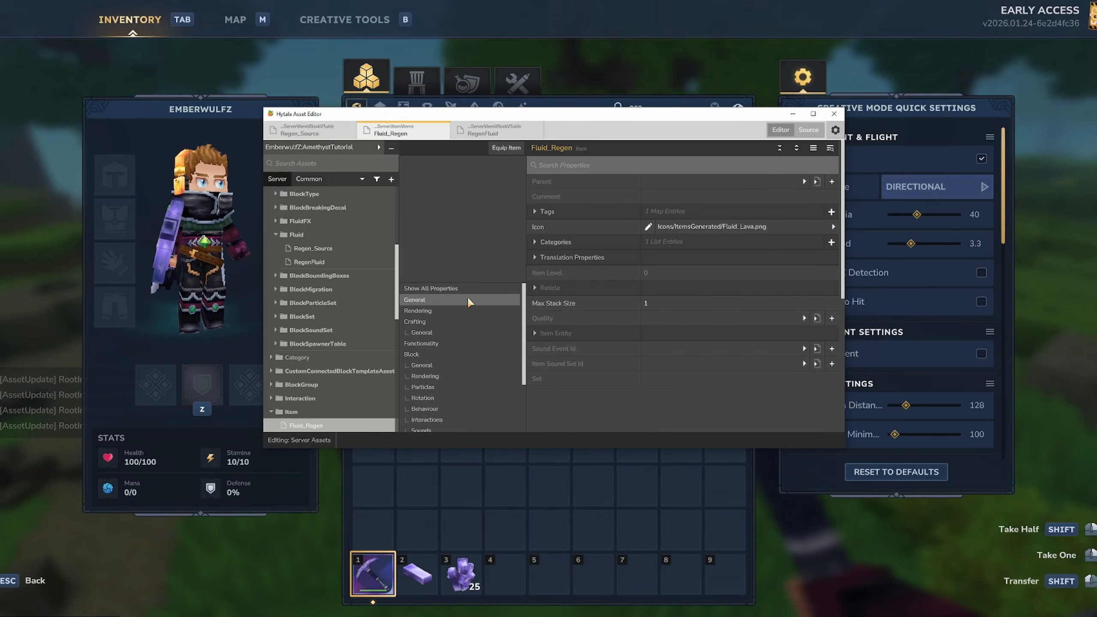
left_click(647, 226)
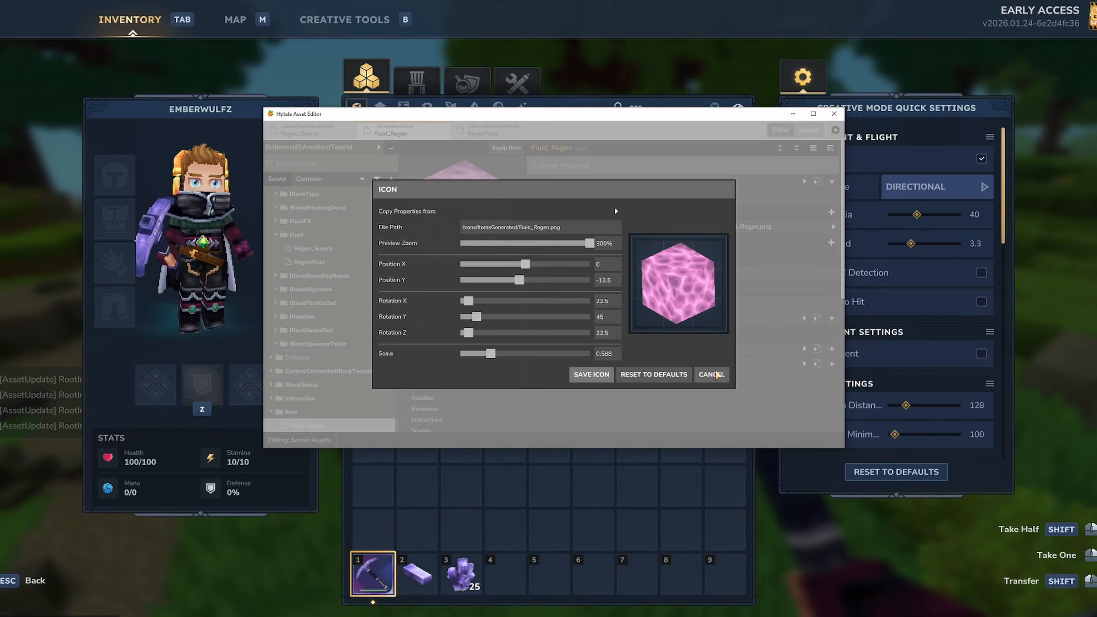
left_click(596, 374)
- Set the translation name key of Fluid_Regen to server.items.Fluid_Regen.name and select its items.Fluid_Regen.name part for copying
left_click(435, 290)
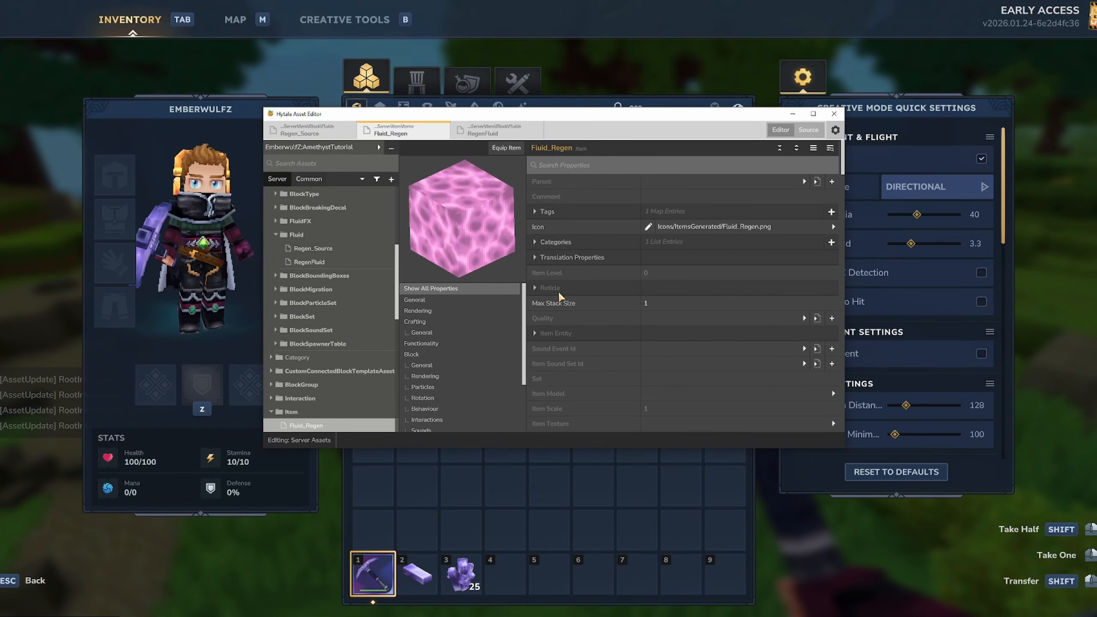
left_click(542, 261)
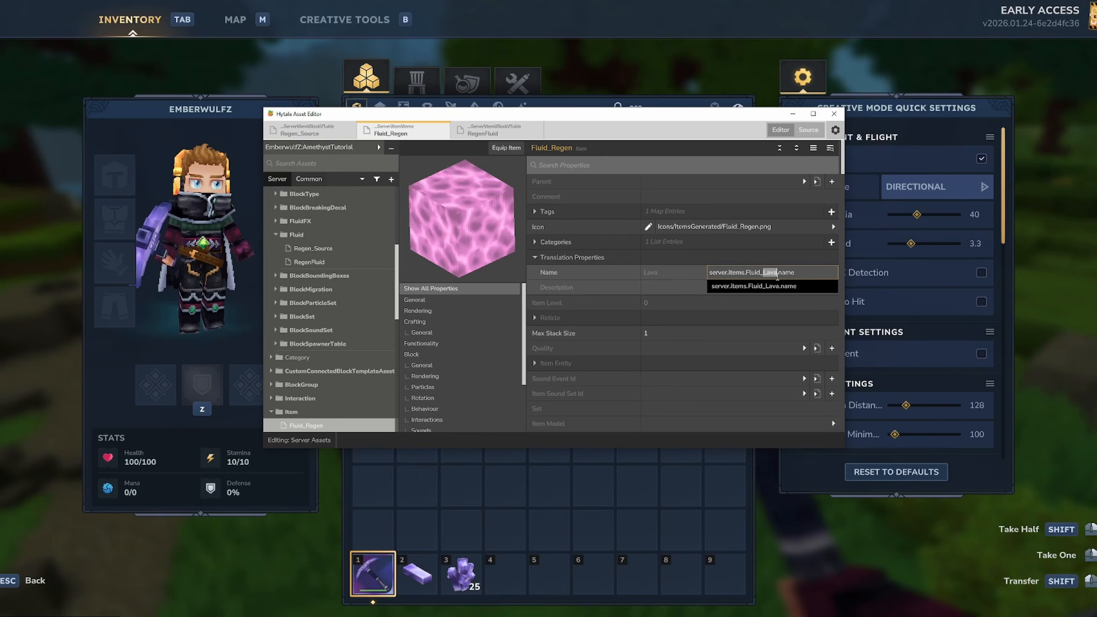
type("A")
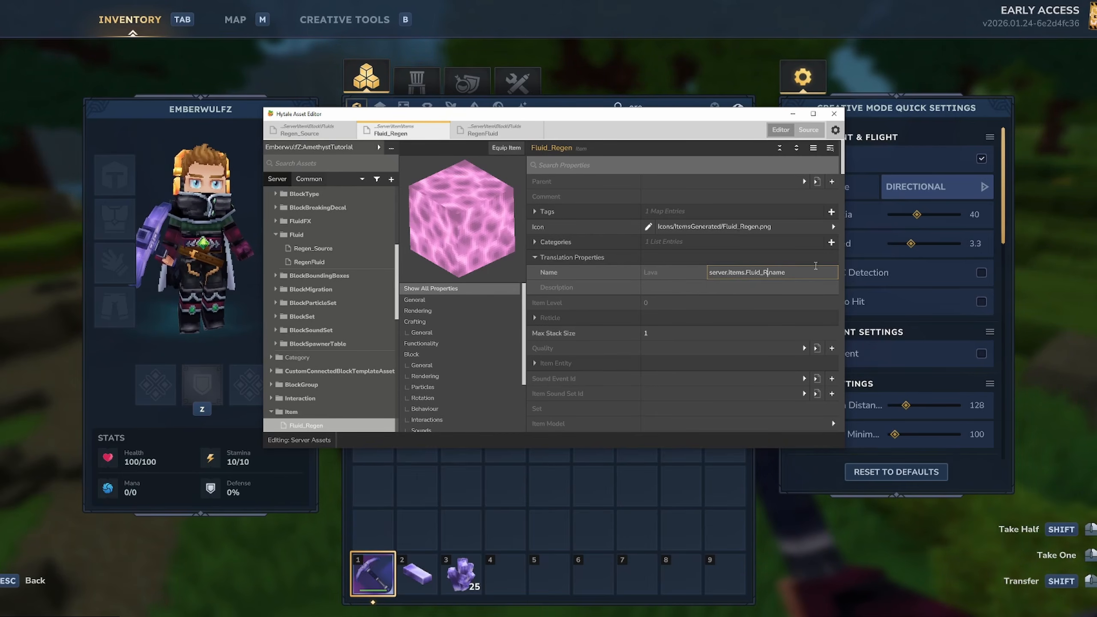
type("egen")
left_click_drag(815, 269, 739, 282)
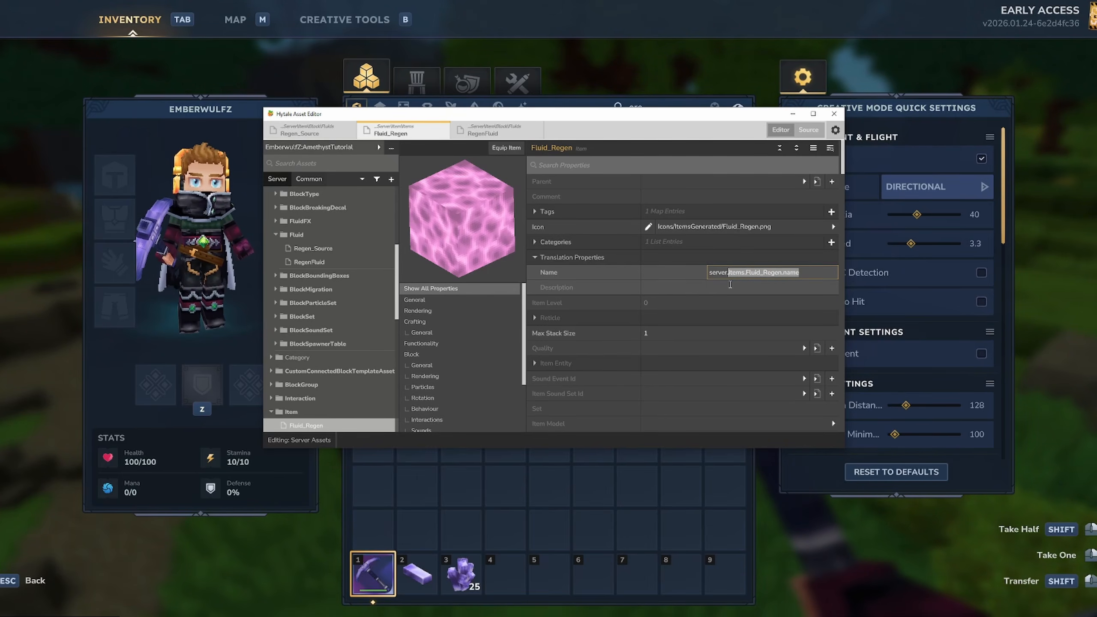
- Set the block light color of Fluid_Regen to #c0e and its particle color to #f911e1
scroll(680, 320, "down", 10)
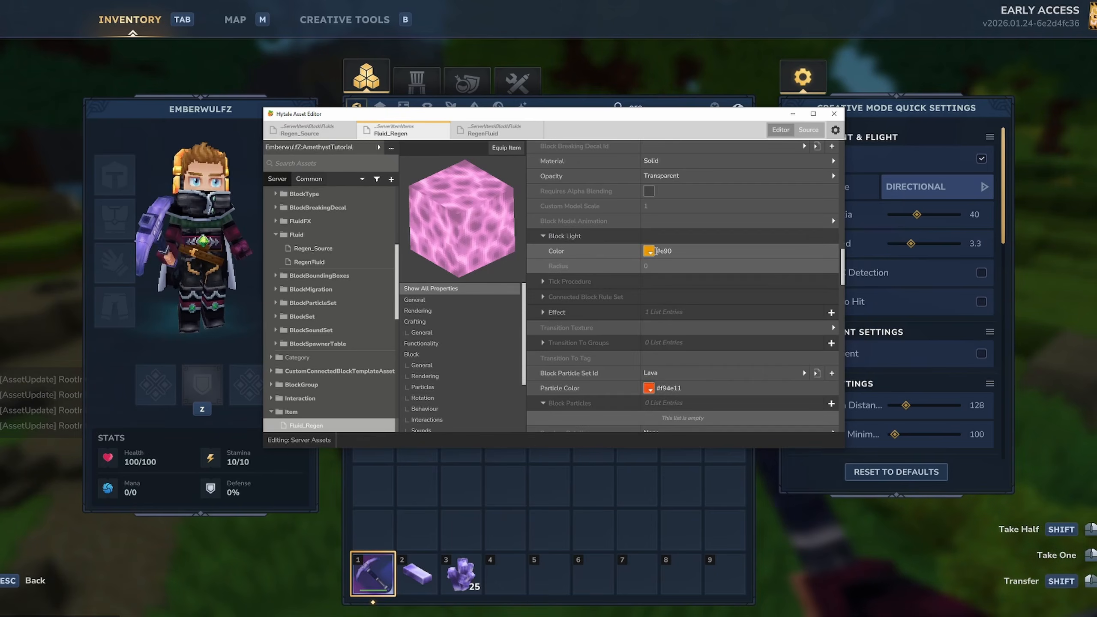
left_click(648, 250)
left_click(555, 240)
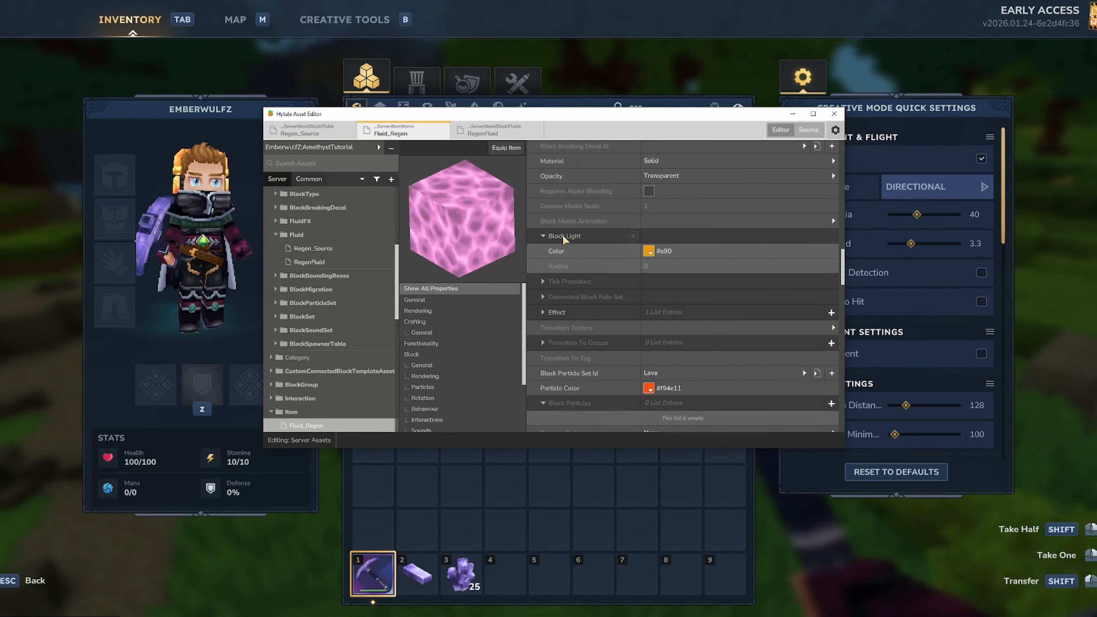
left_click(649, 251)
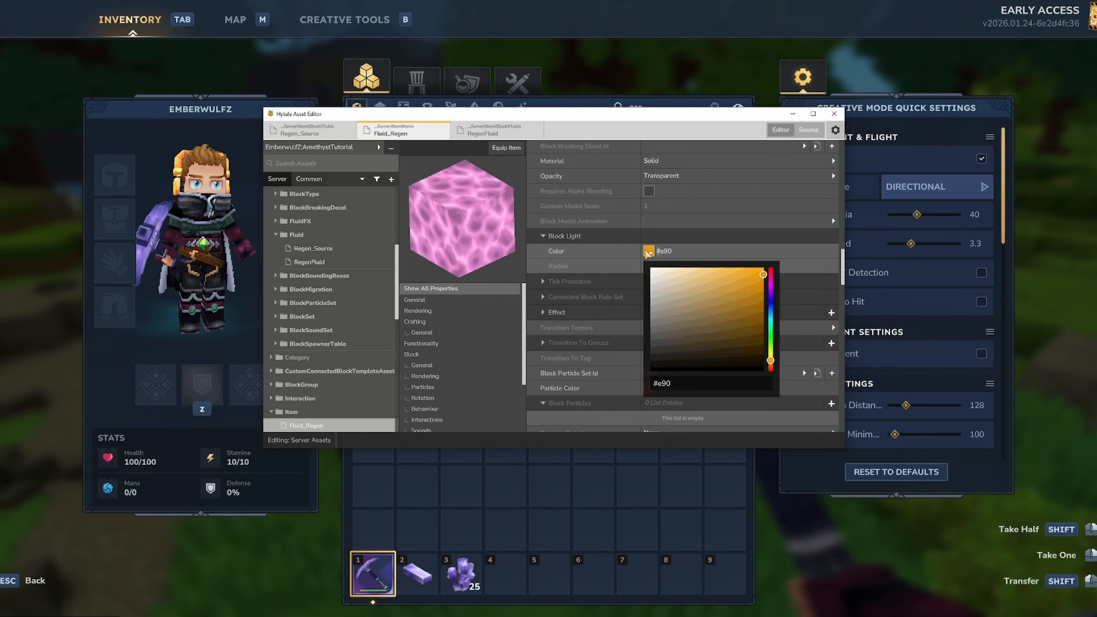
left_click(771, 288)
left_click(651, 235)
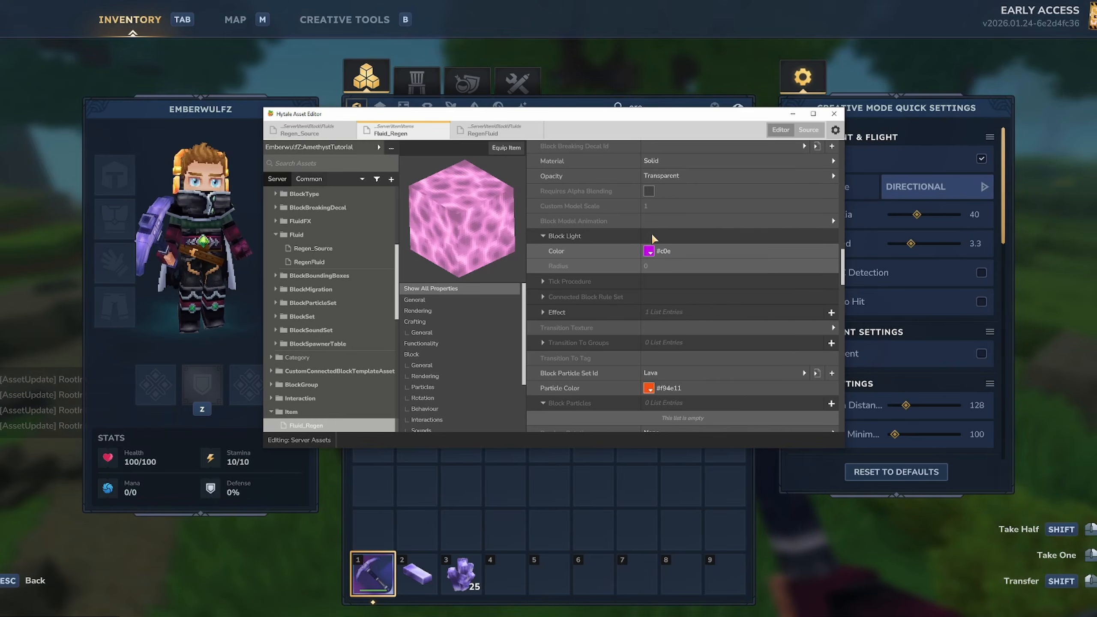
scroll(647, 259, "down", 2)
left_click(649, 306)
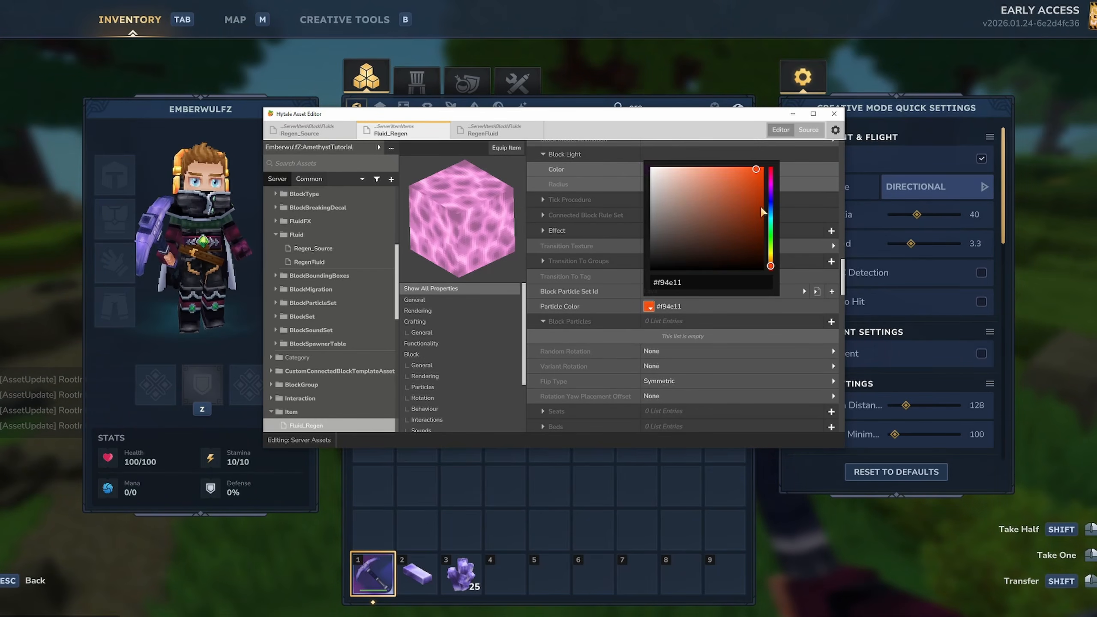
left_click(579, 320)
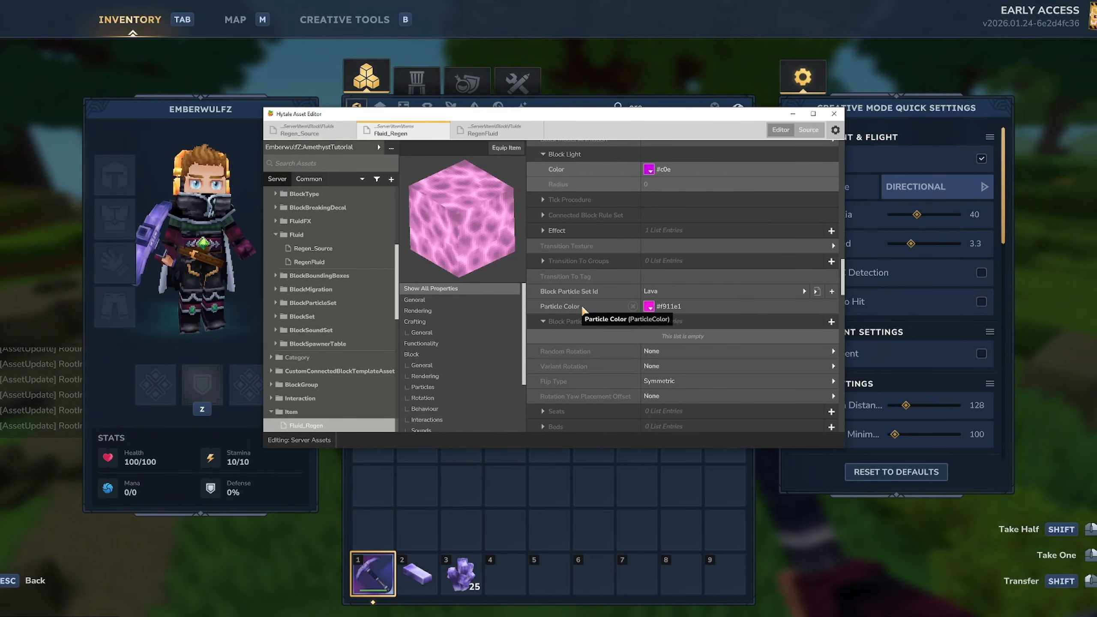
- Review the remaining block, sound, support and interaction properties of Fluid_Regen
left_click(543, 231)
scroll(626, 261, "down", 4)
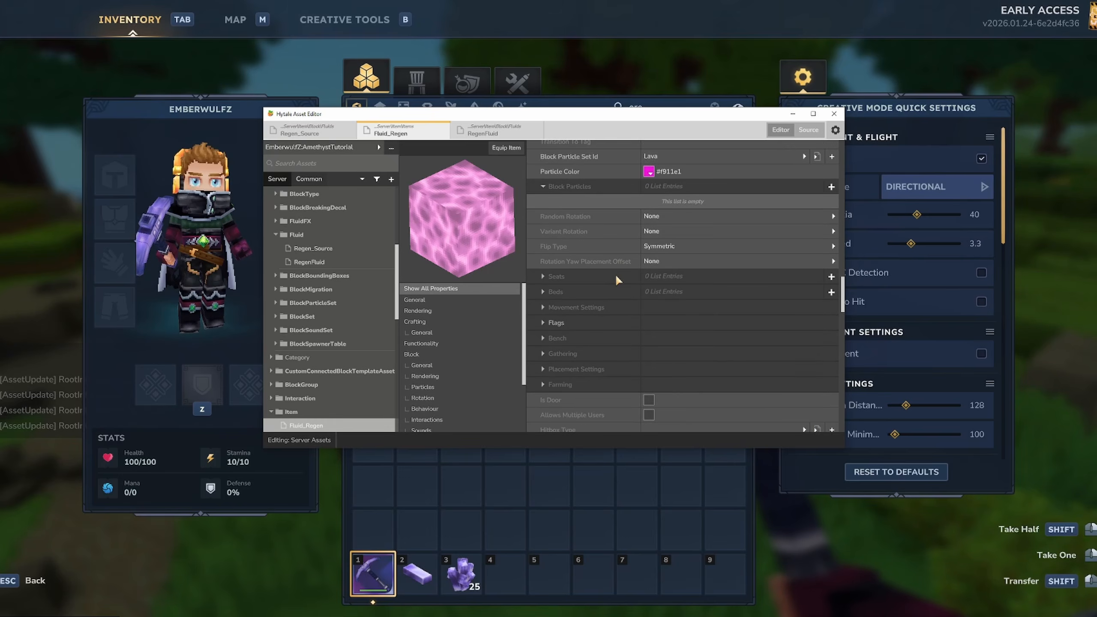
scroll(626, 257, "down", 7)
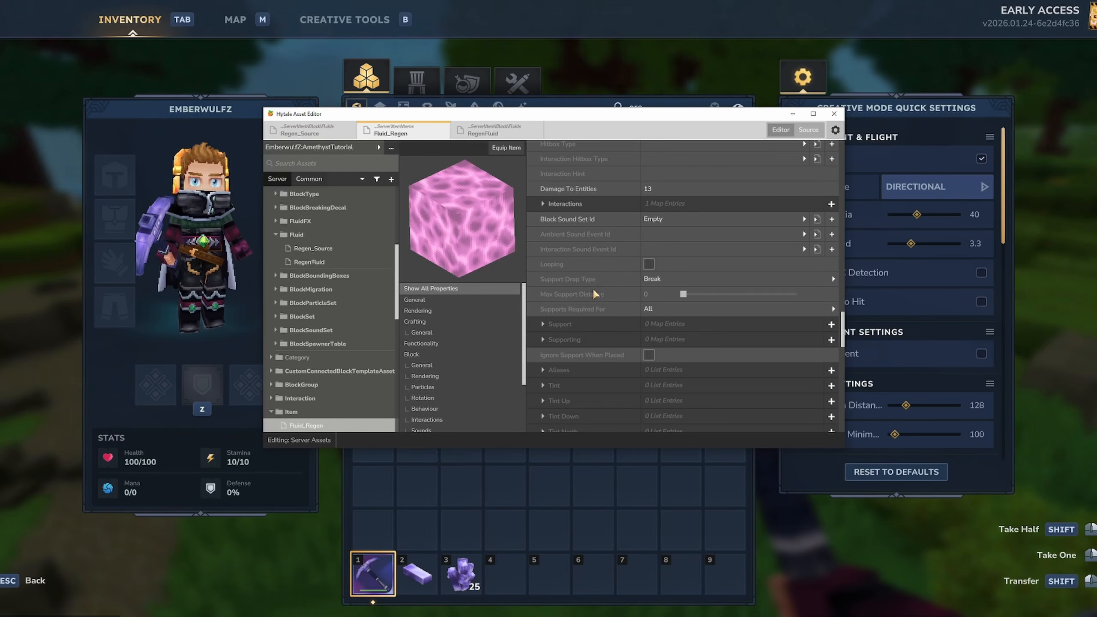
scroll(608, 339, "down", 10)
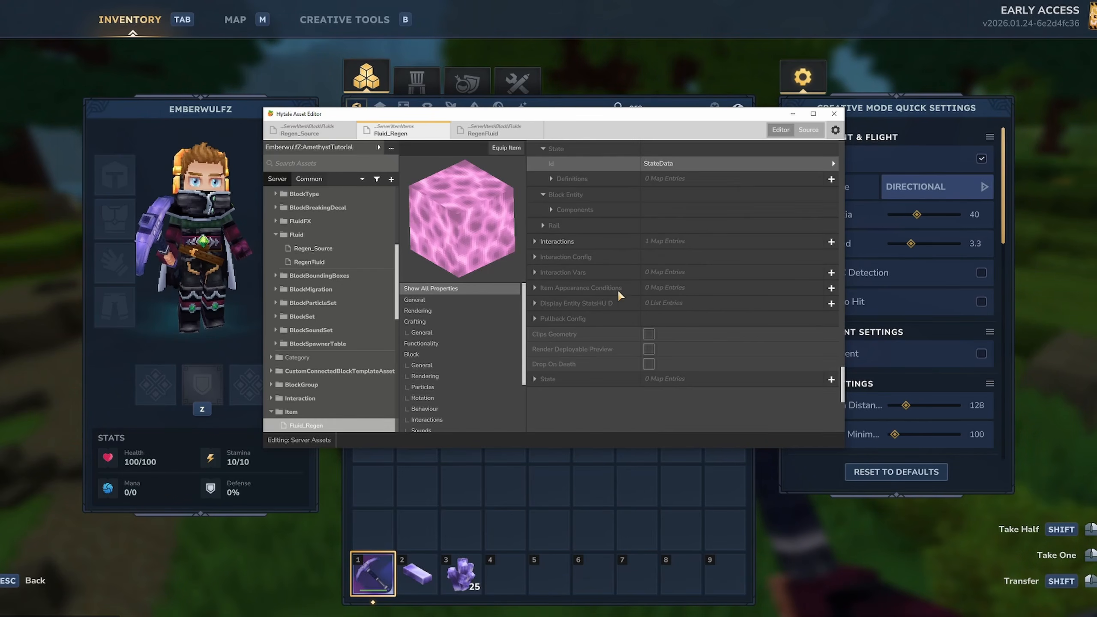
scroll(638, 321, "up", 4)
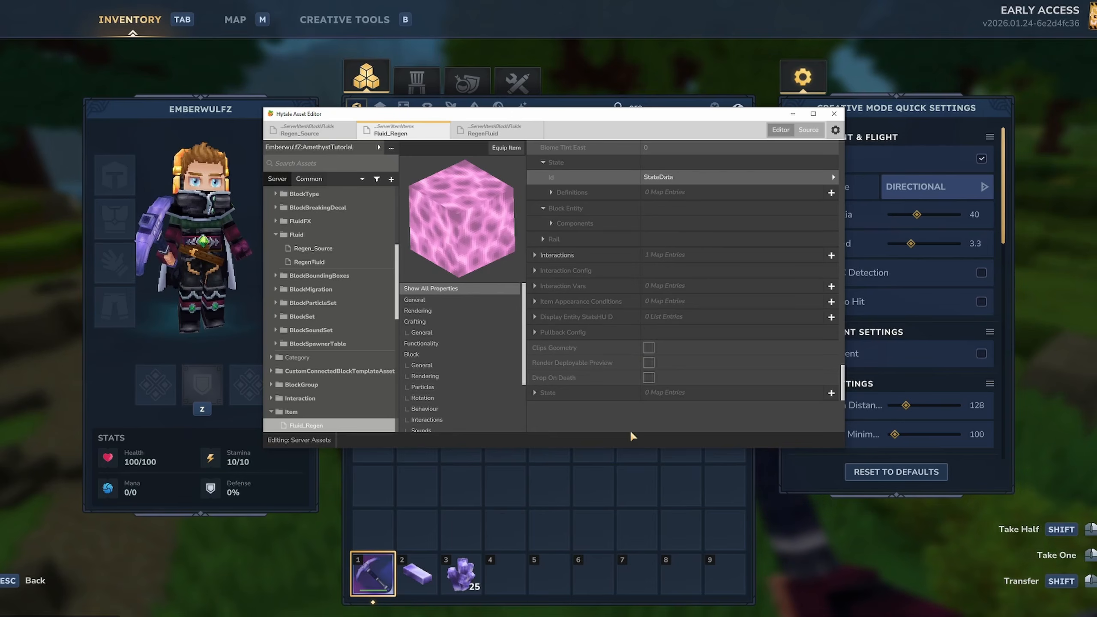
scroll(820, 371, "up", 13)
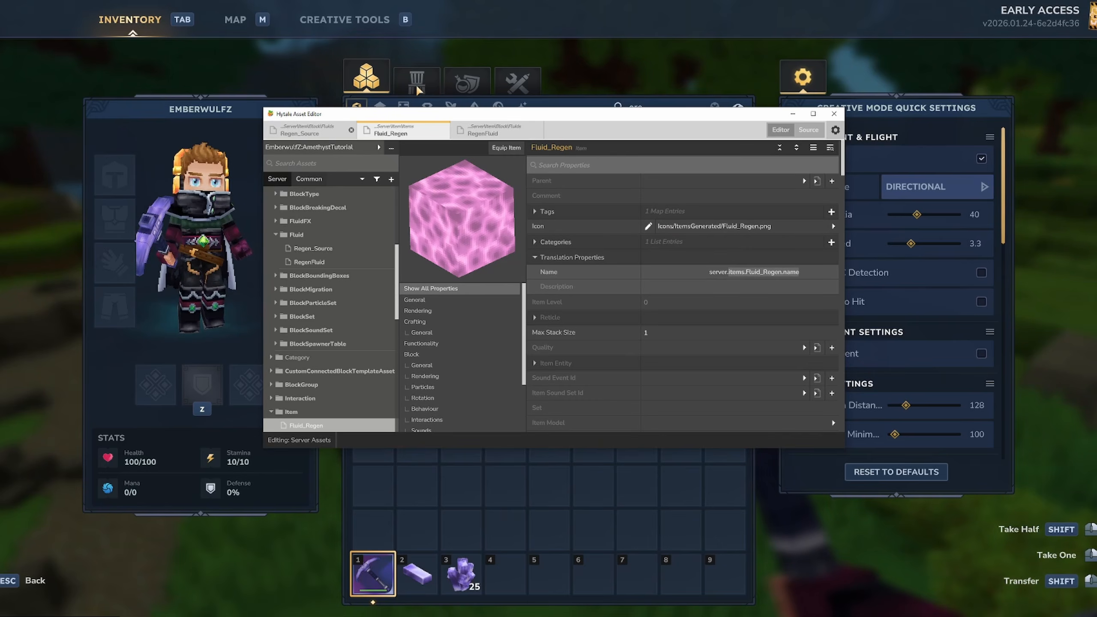
- Leave the asset editor, quit to the main menu and open the save folder of the AmethystTutorial world from its settings
left_click(695, 76)
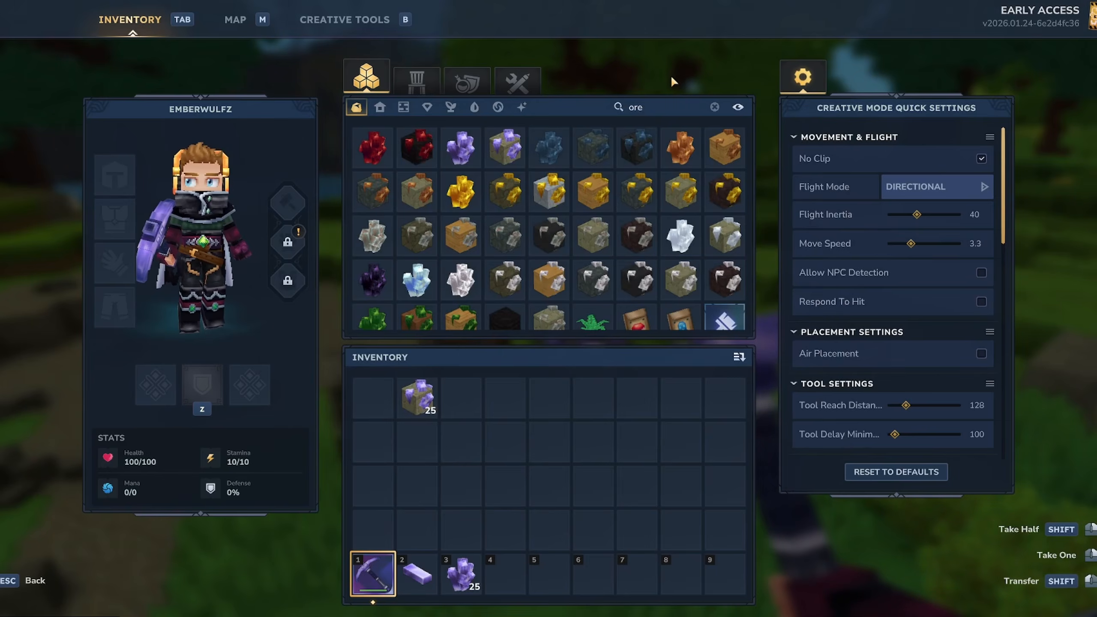
key("Escape")
key("Escape")
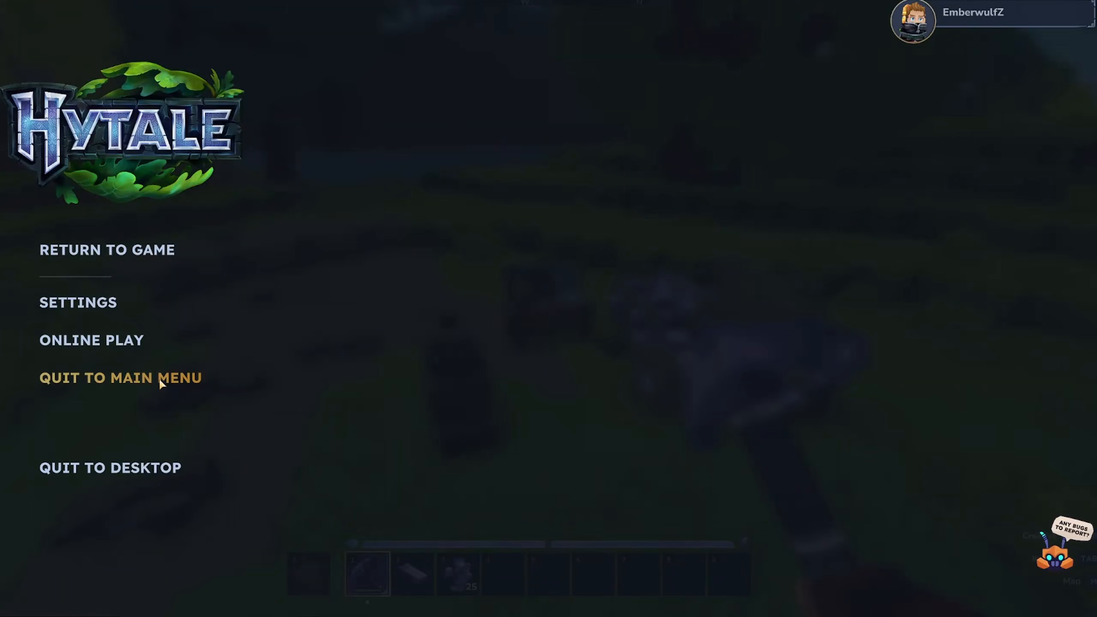
left_click(159, 378)
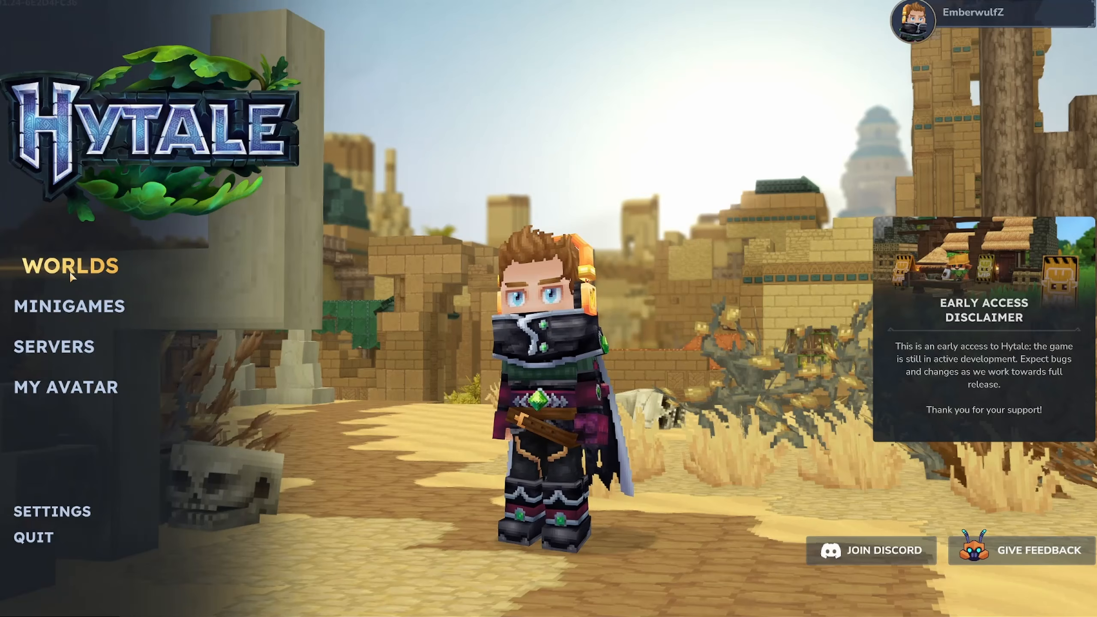
left_click(71, 265)
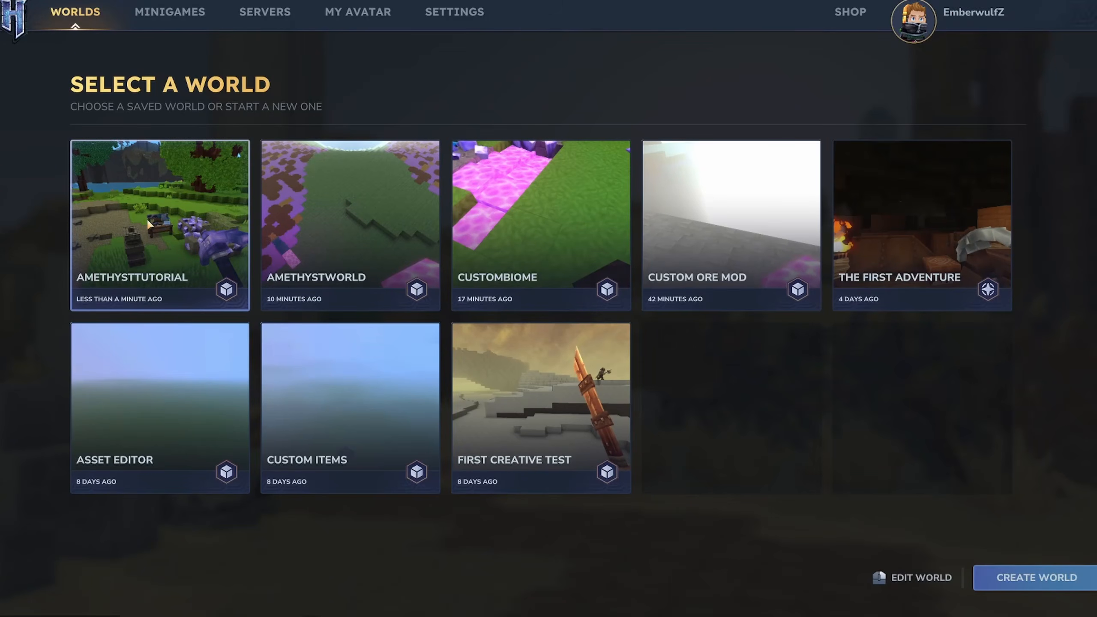
right_click(164, 259)
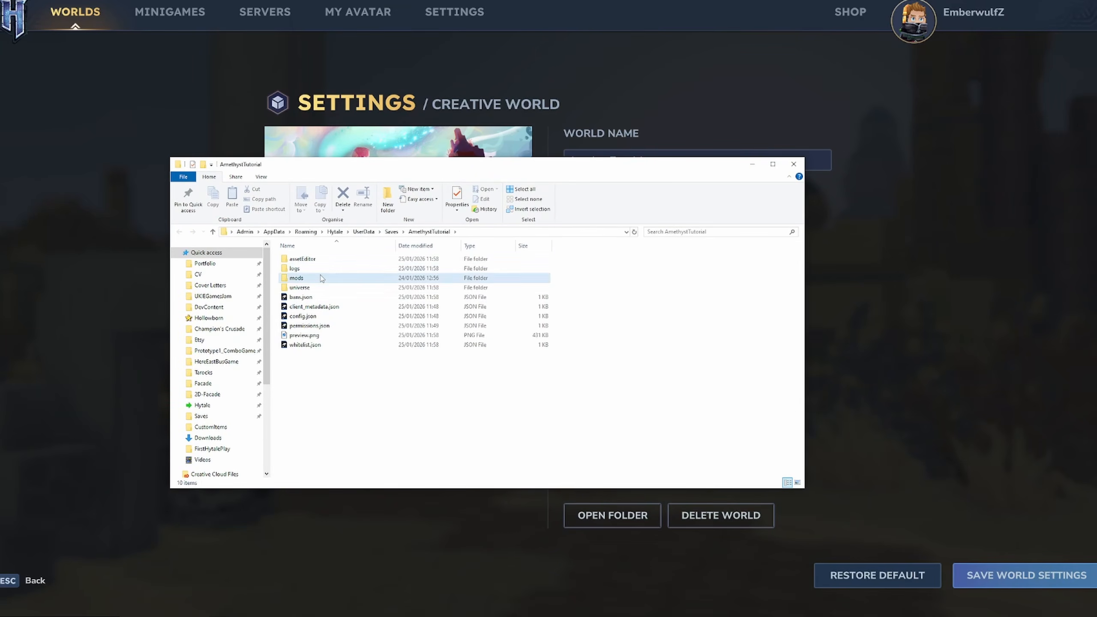
- Add the line items.Fluid_Regen.name=Regen Fluid to server.lang in the AmethystTutorial mod's Server/Languages/en-US folder, then close the file and folder windows
double_click(303, 278)
double_click(318, 260)
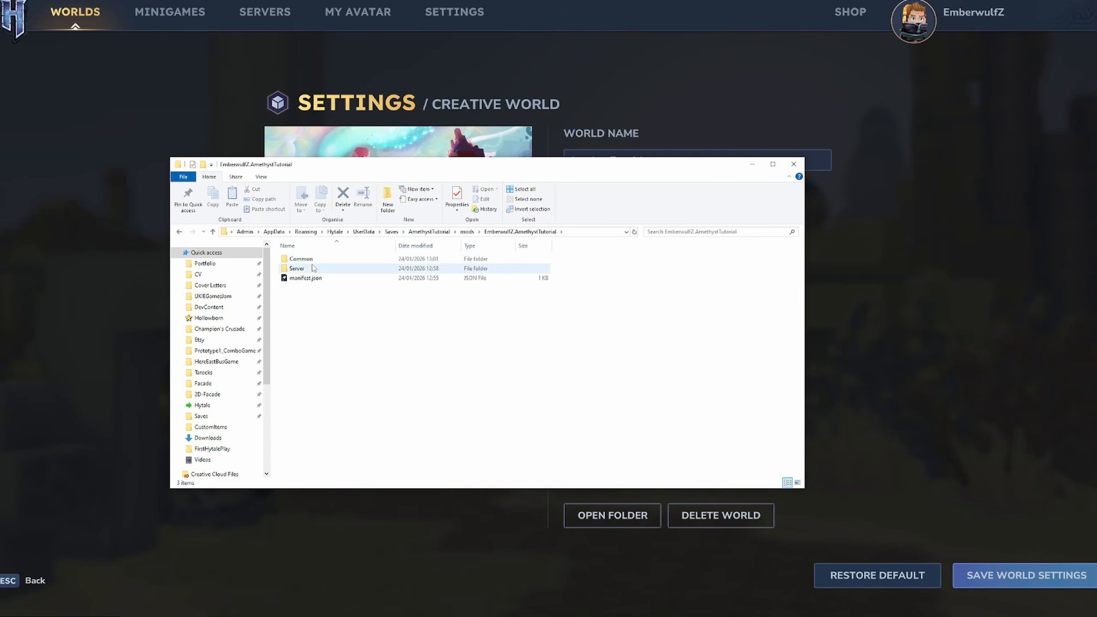
double_click(314, 268)
double_click(302, 268)
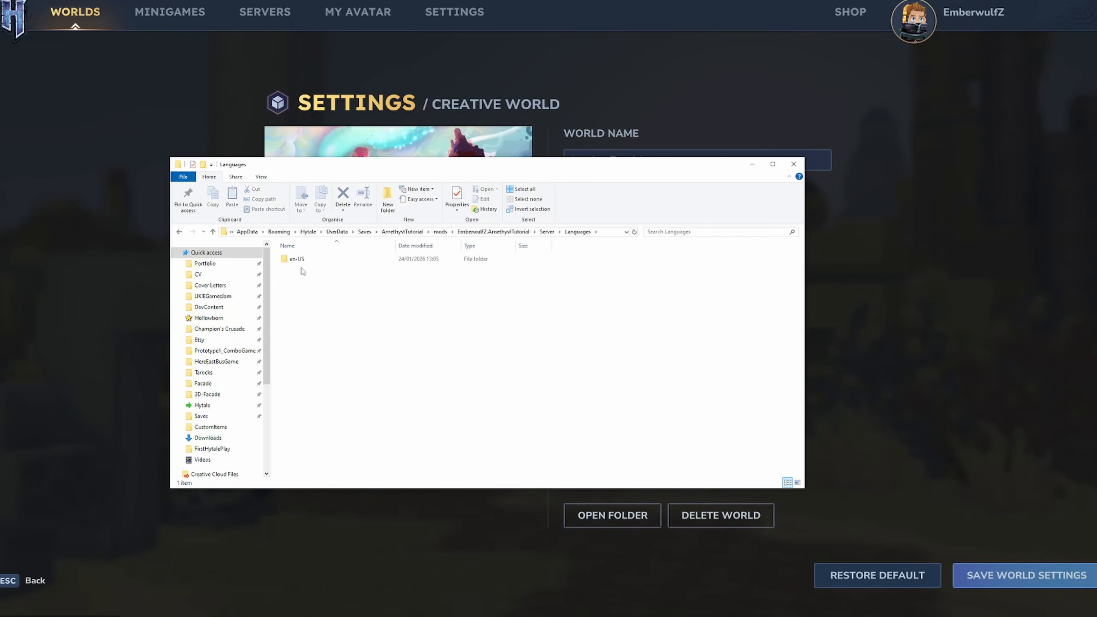
double_click(304, 259)
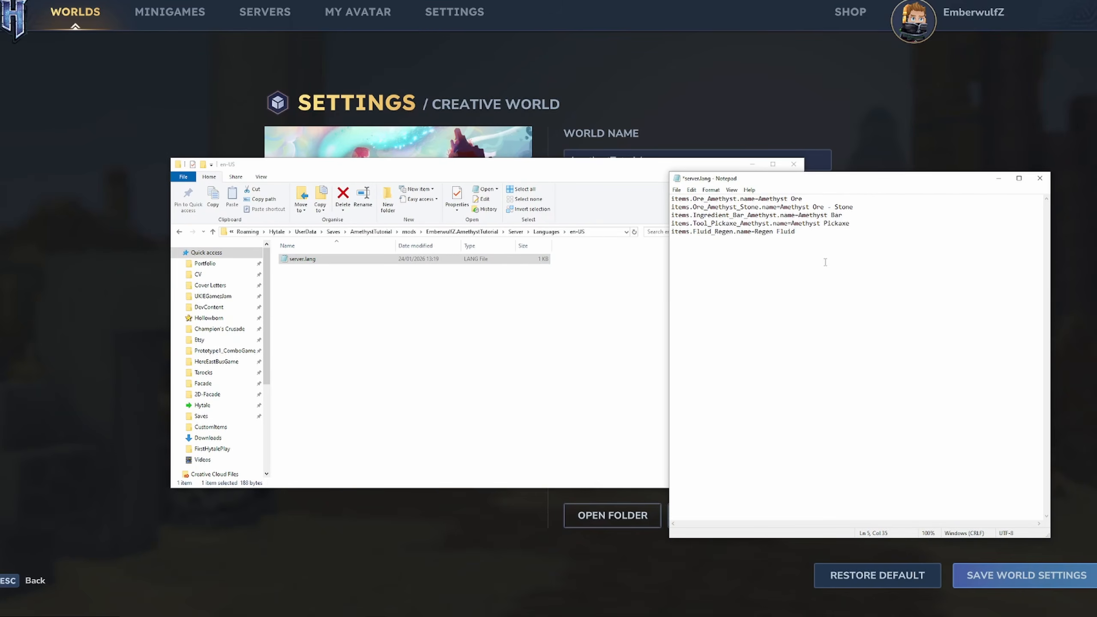
left_click(1086, 313)
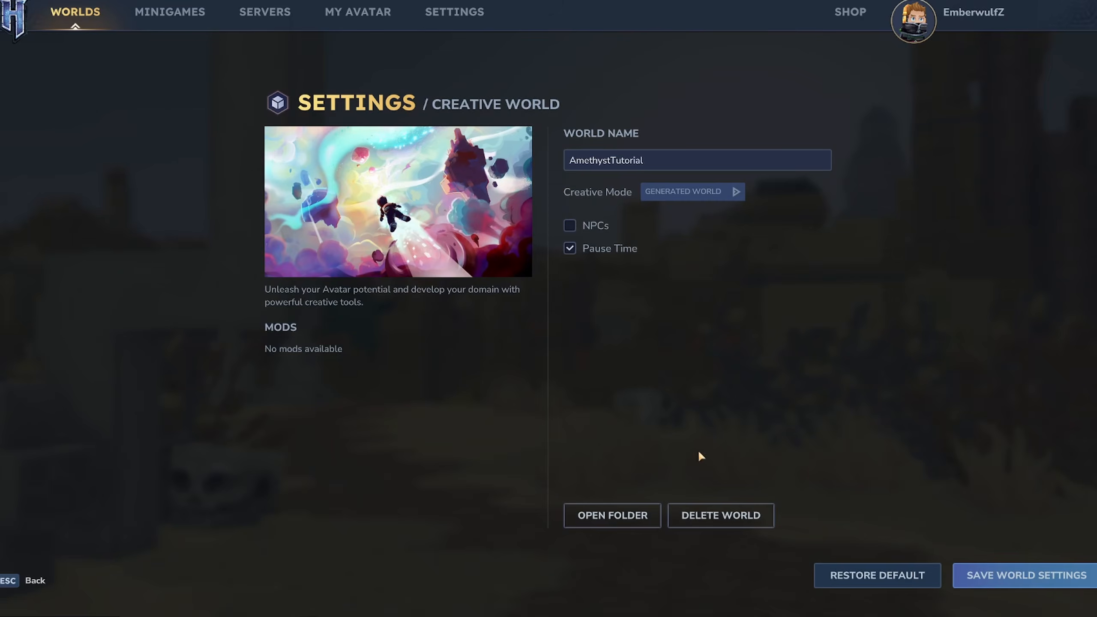
- Save the world settings, load the AmethystTutorial world and put the Regen Fluid item, found by searching "regen", into hotbar slot 4
left_click(975, 578)
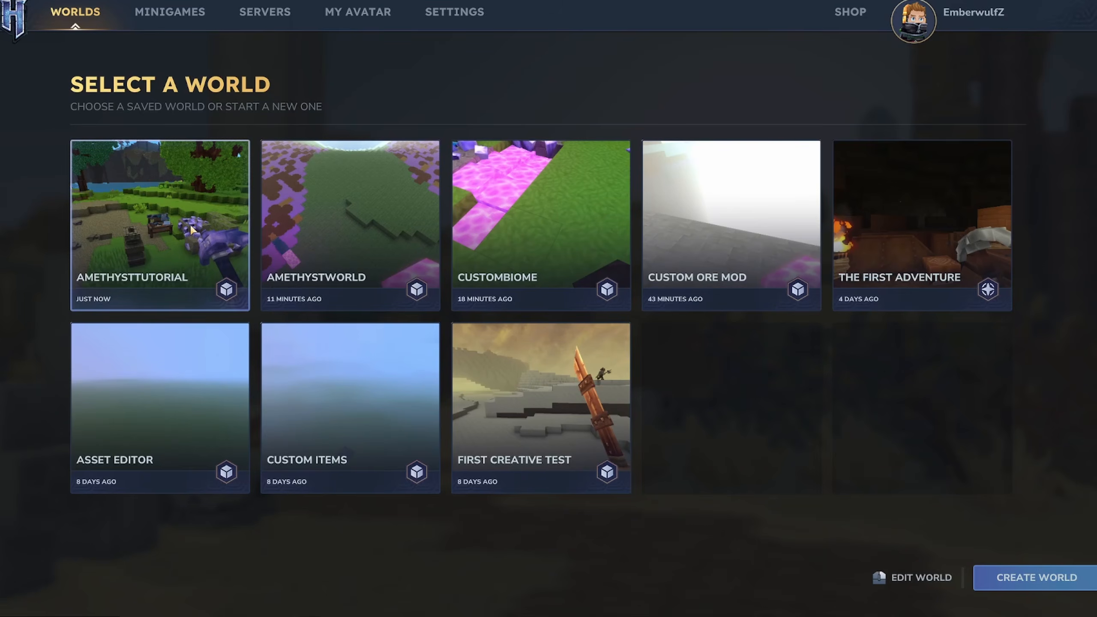
left_click(224, 285)
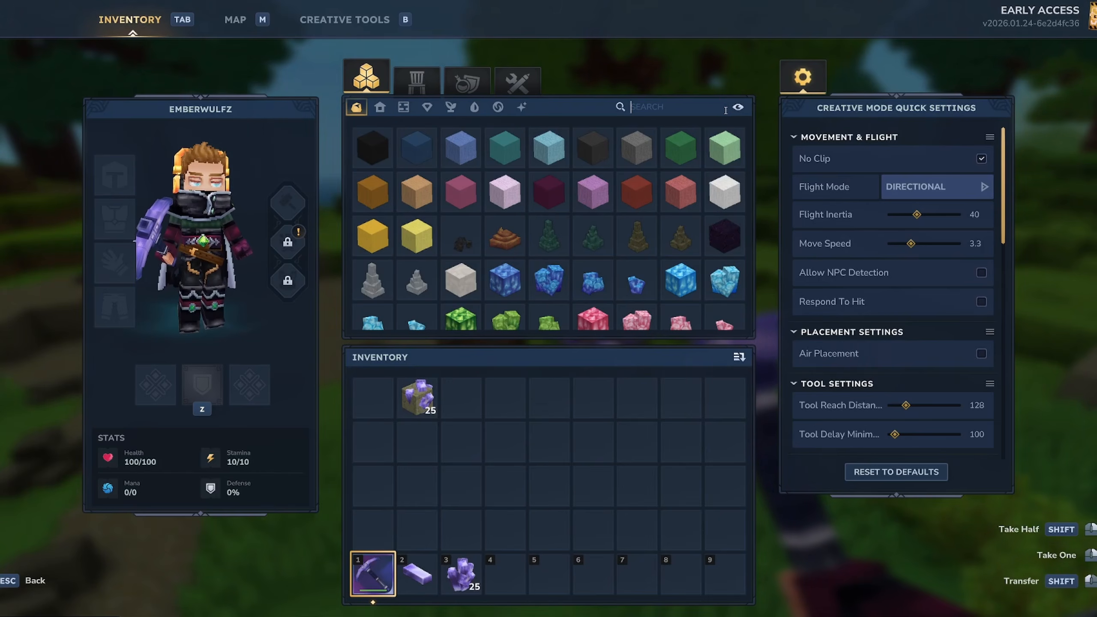
type("regne")
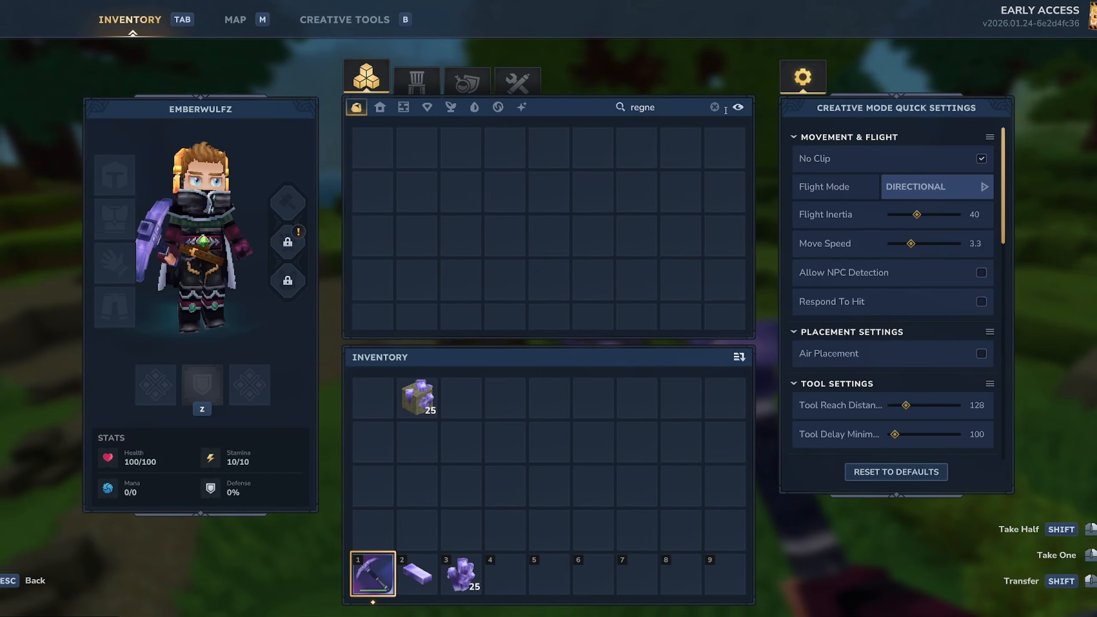
key("BackSpace")
key("BackSpace")
type("en")
left_click(372, 148)
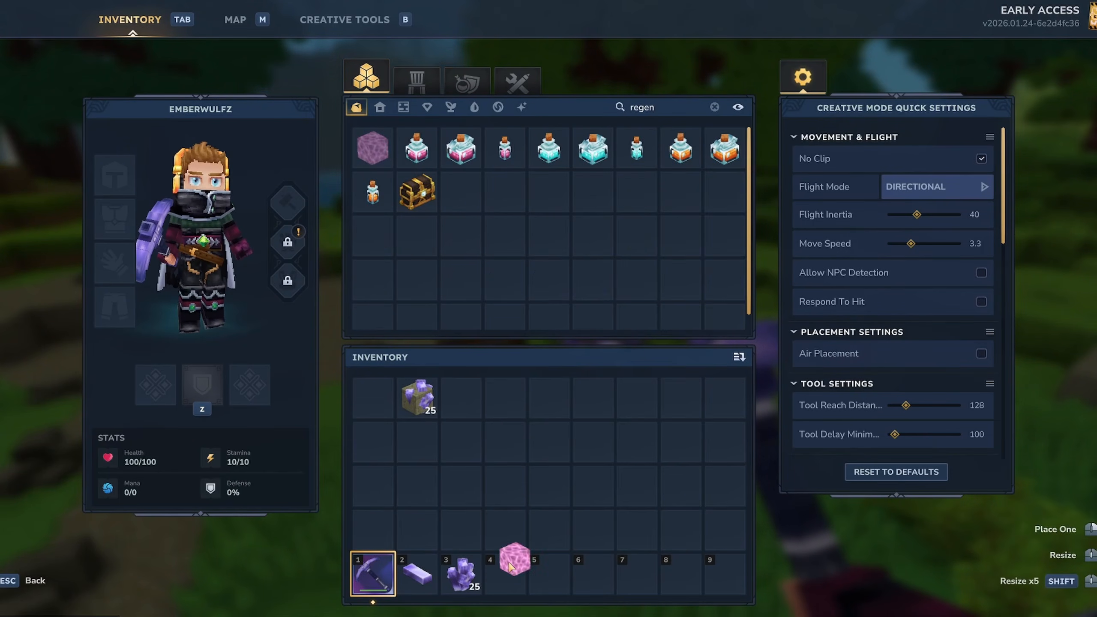
left_click(509, 565)
key("Tab")
key("4")
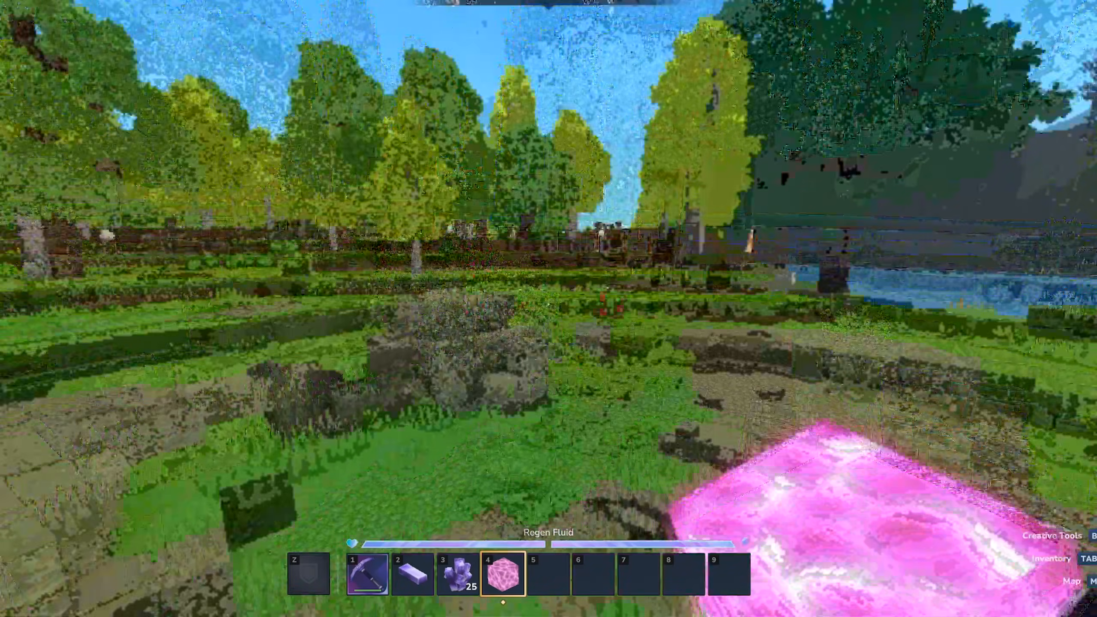
- Dig a small trench in the grass at the foot of the stone wall and place the Regen Fluid item in it
key("w")
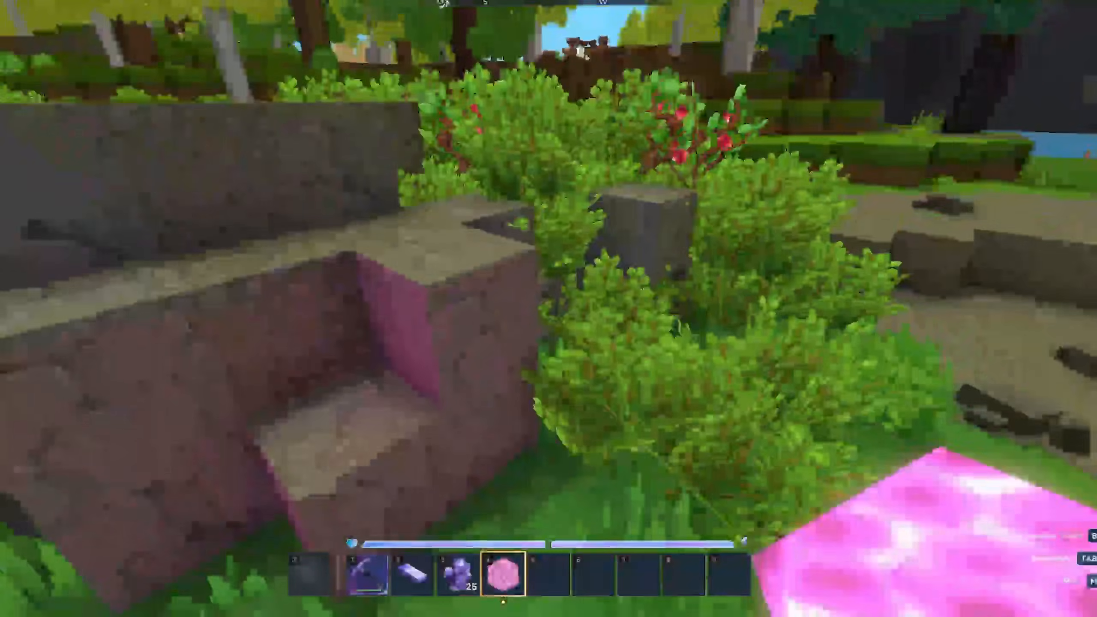
key("s")
key("w")
left_click(548, 306)
key("s")
key("w")
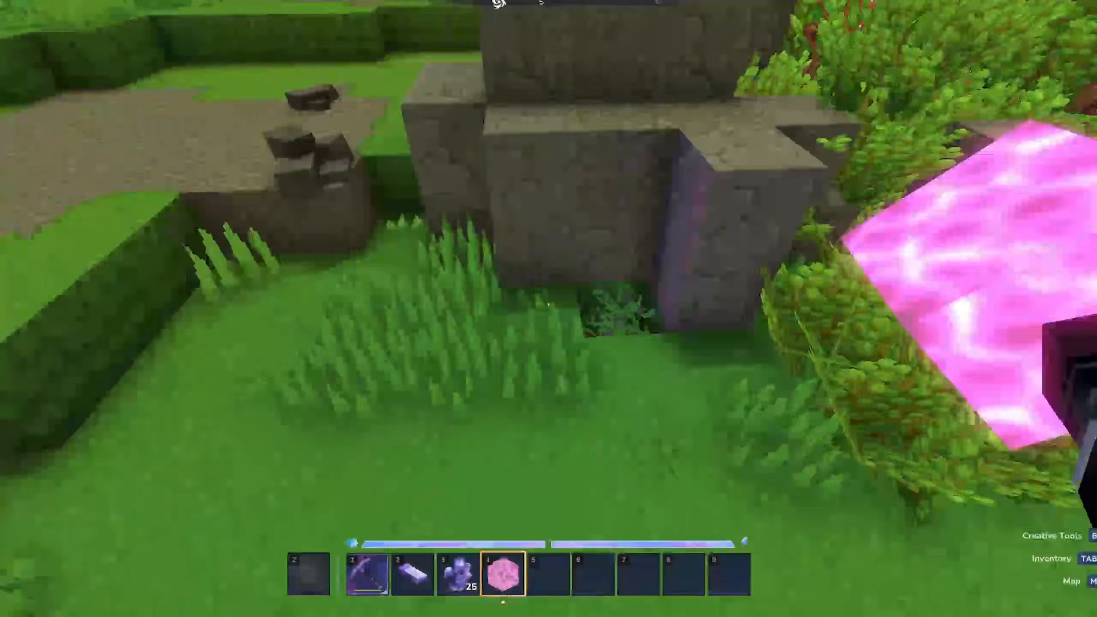
left_click(549, 306)
left_click(548, 306)
key("w")
left_click(548, 306)
right_click(549, 305)
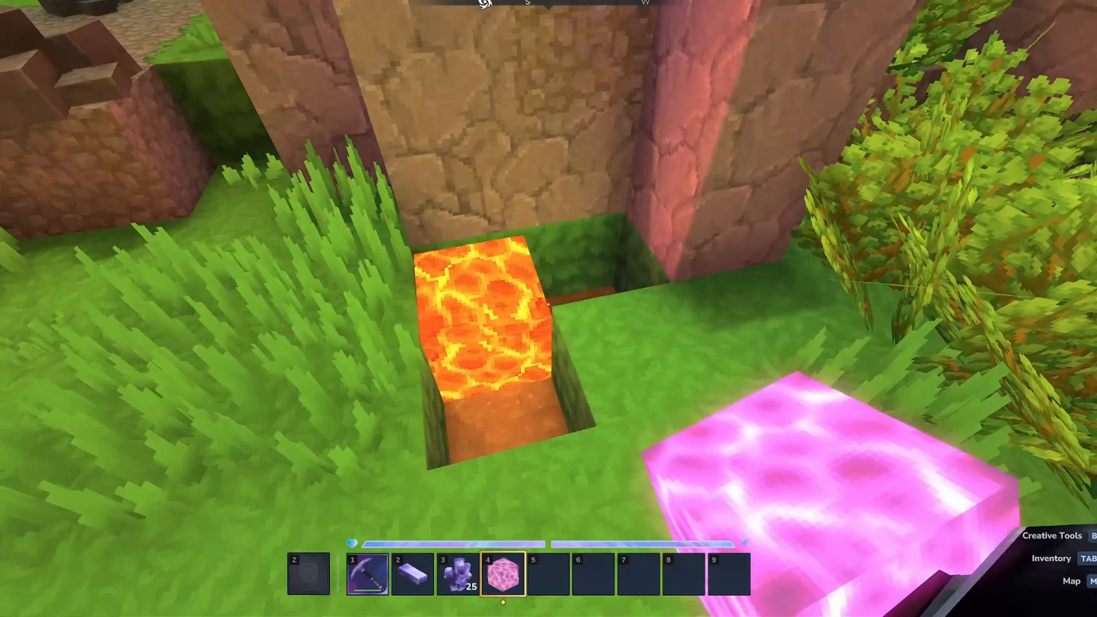
key("s")
key("w")
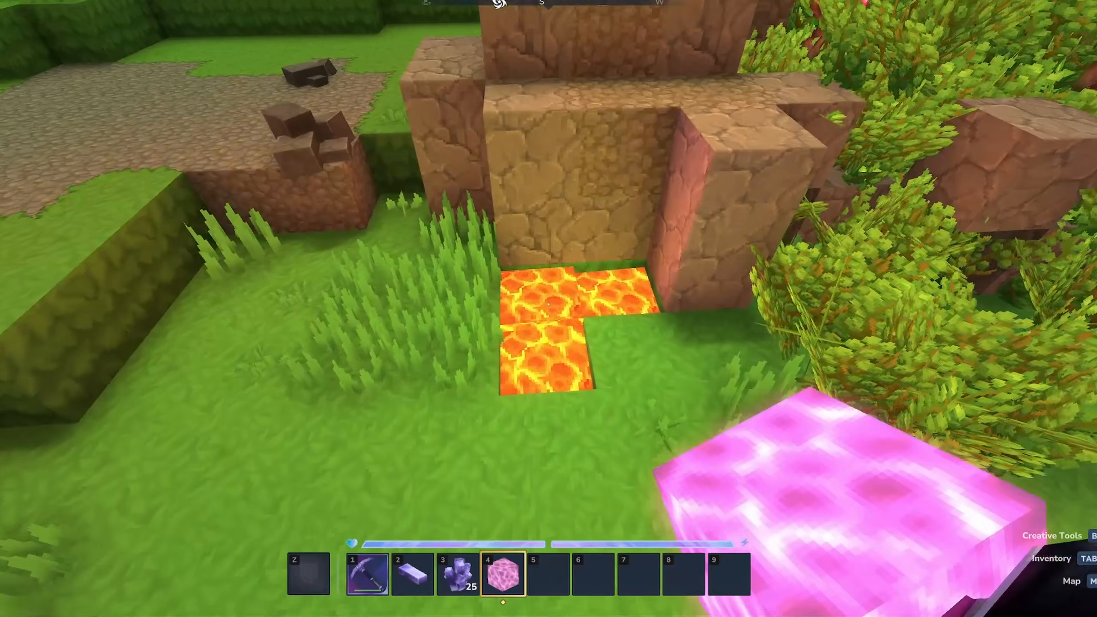
key("s")
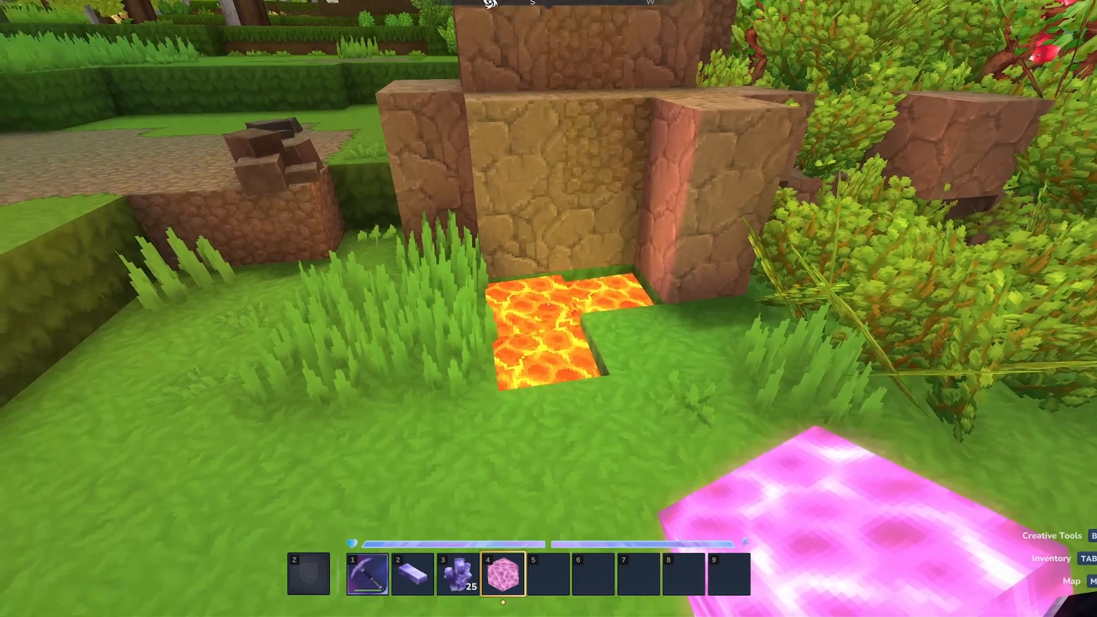
key("s")
- Open the Fluid_Regen item of the AmethystTutorial mod in the asset editor
key("b")
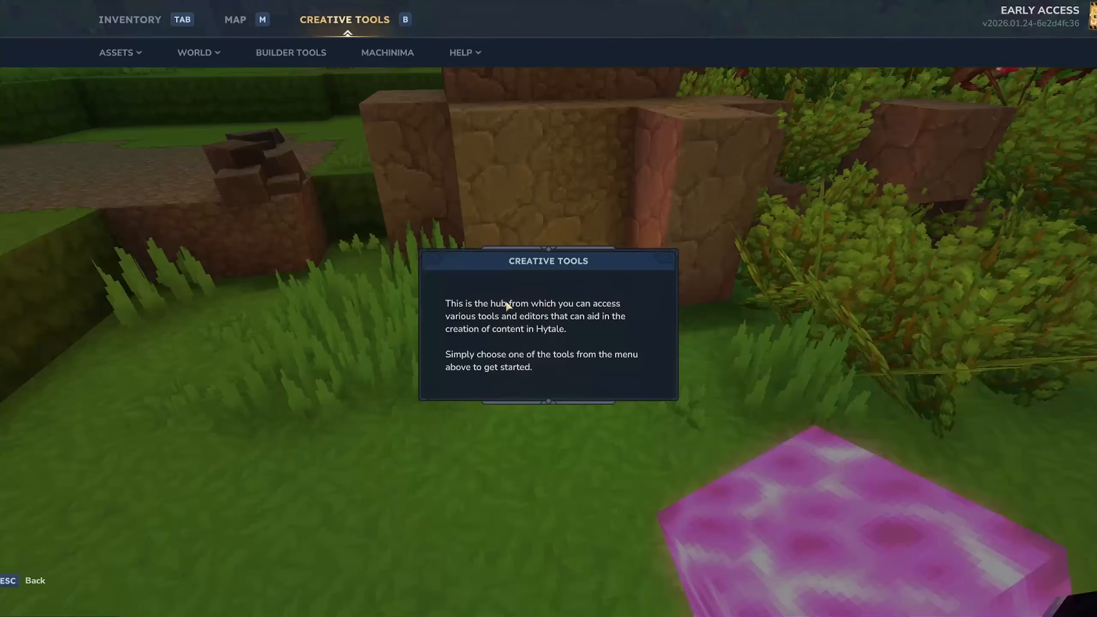
left_click(136, 76)
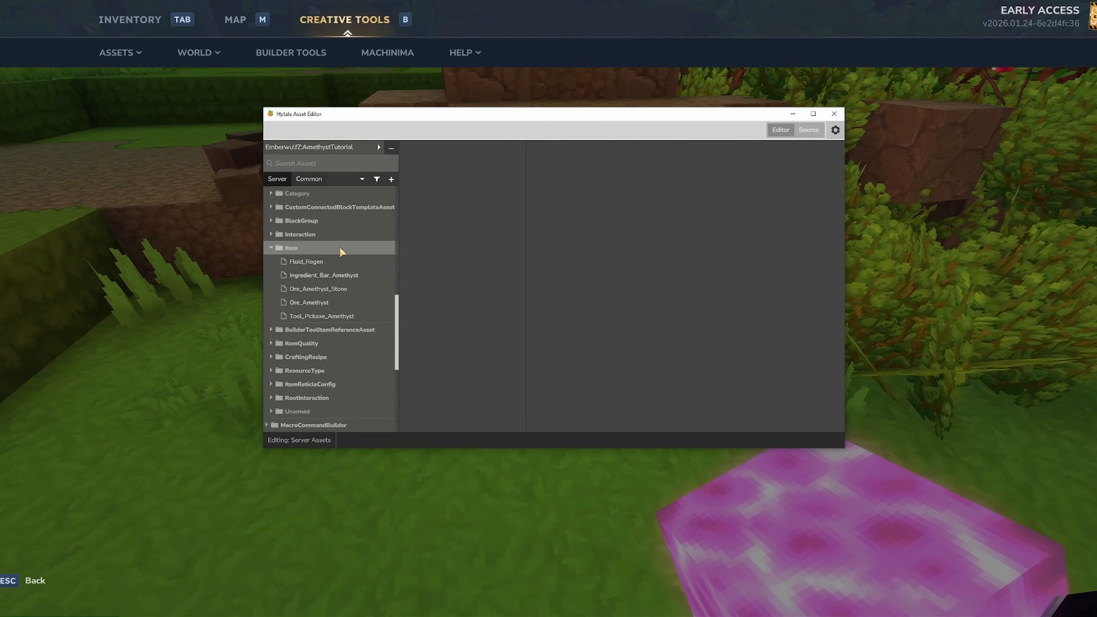
left_click(334, 264)
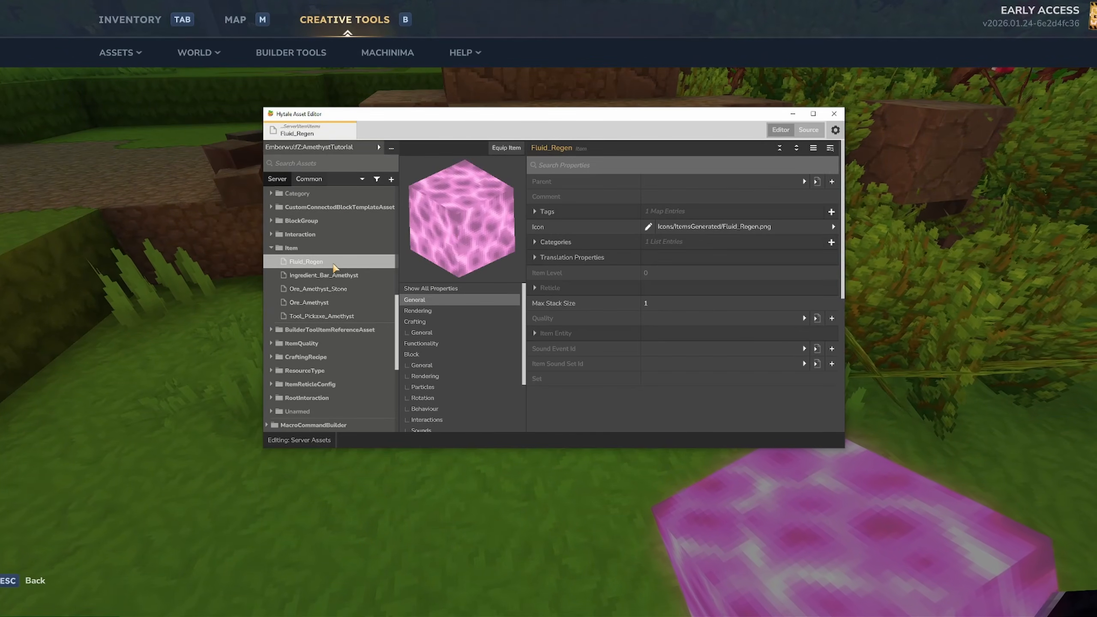
scroll(310, 259, "up", 5)
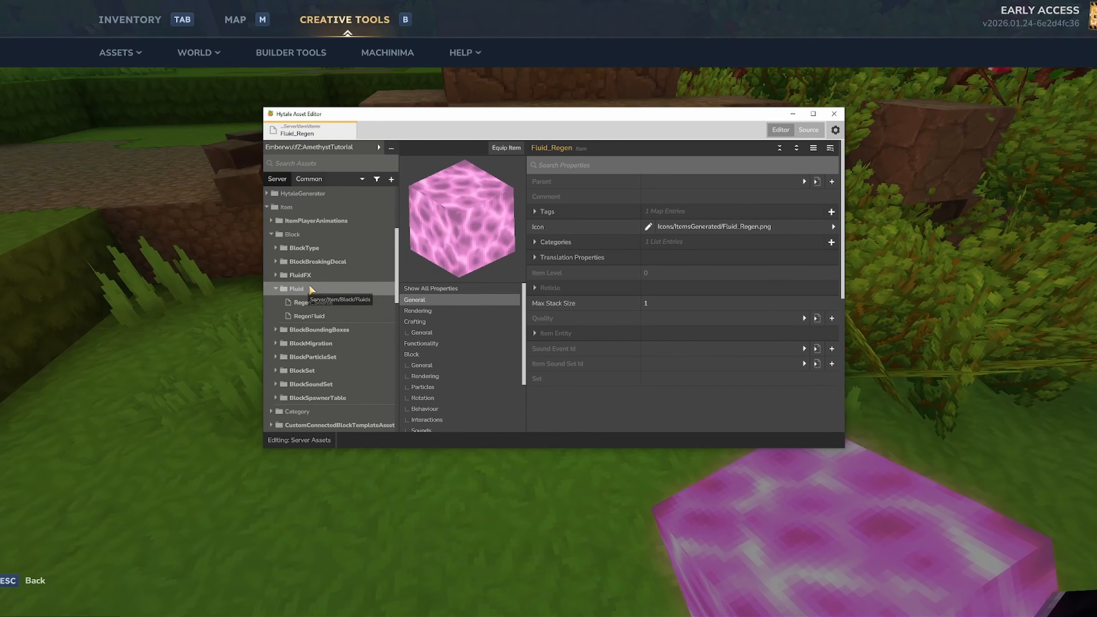
scroll(304, 320, "down", 5)
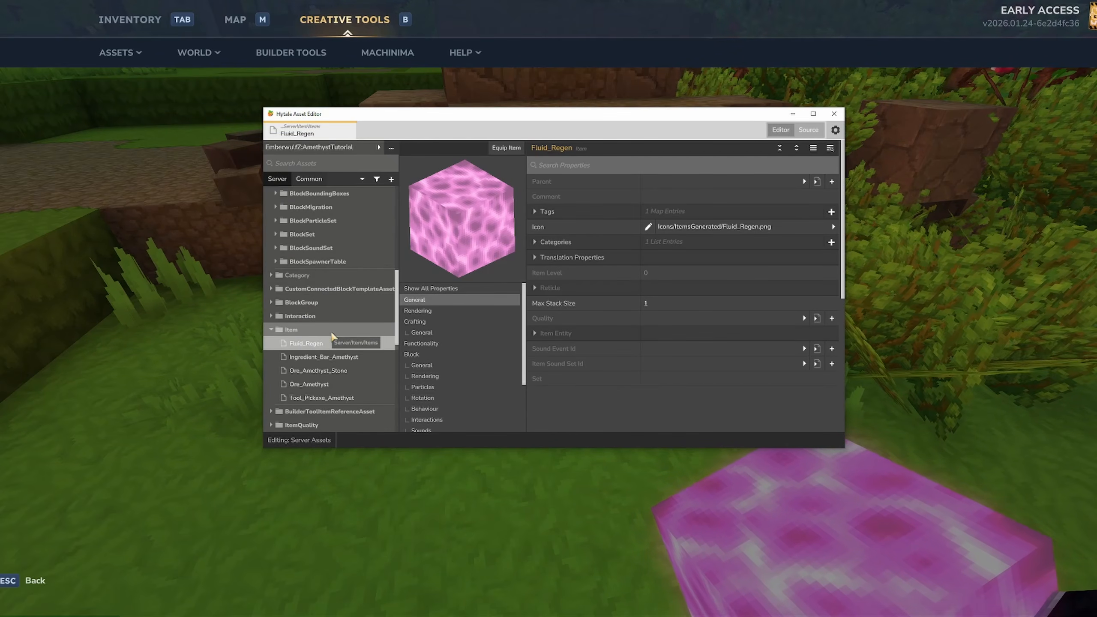
scroll(363, 315, "down", 3)
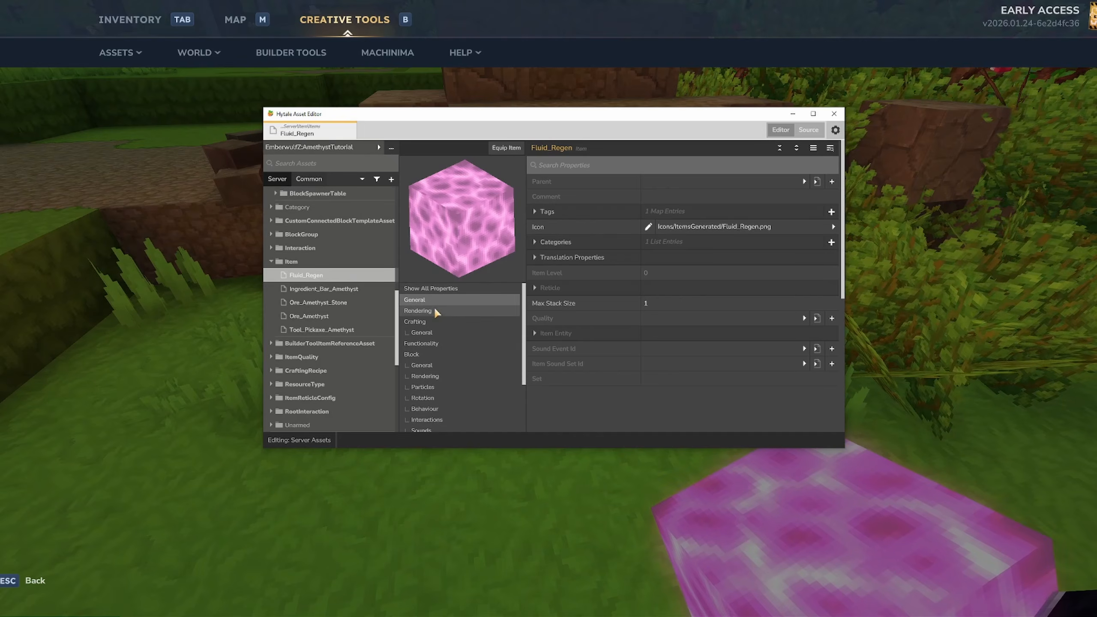
scroll(435, 354, "down", 1)
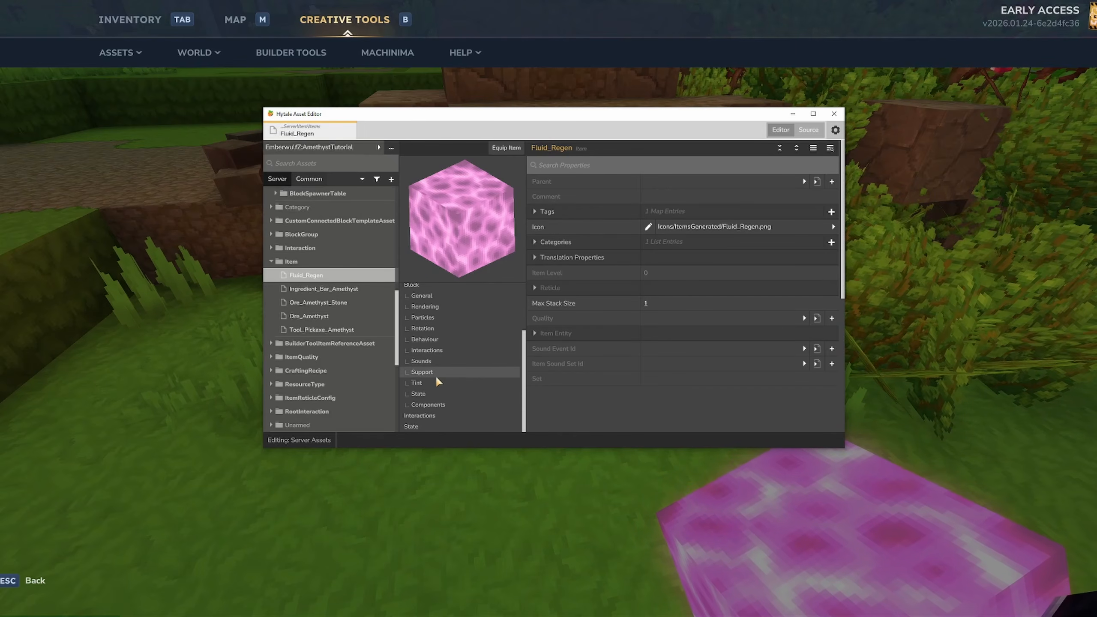
- Set Fluid To Place to Regen_Source in the PlaceFluid entry of Fluid_Regen's Secondary interaction and close the asset editor
left_click(434, 414)
left_click(543, 197)
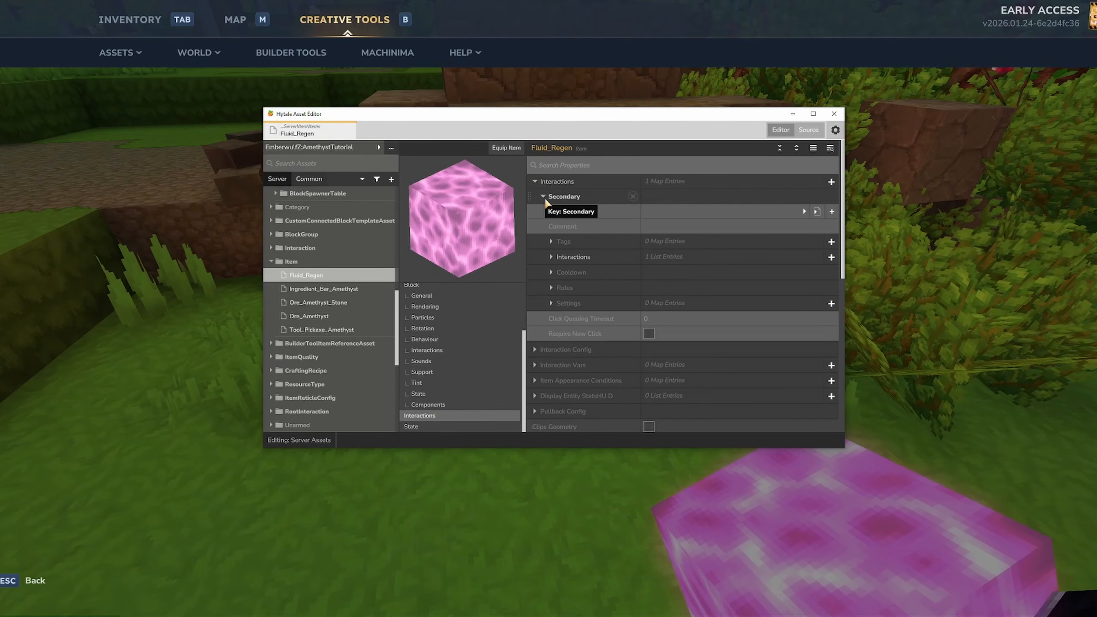
left_click(552, 257)
left_click(558, 272)
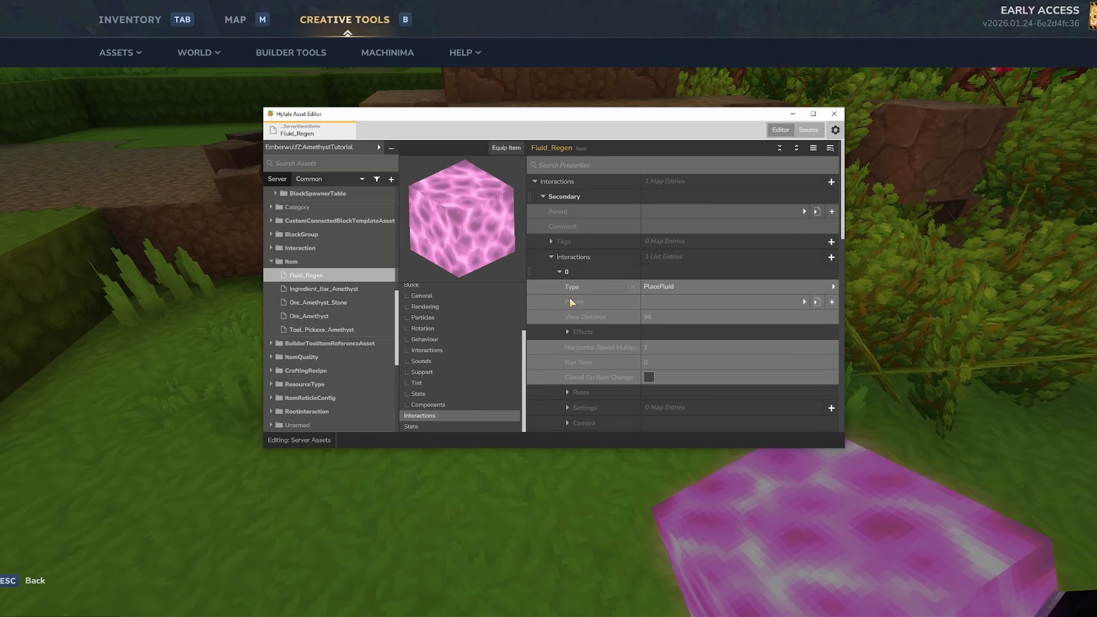
scroll(663, 287, "down", 3)
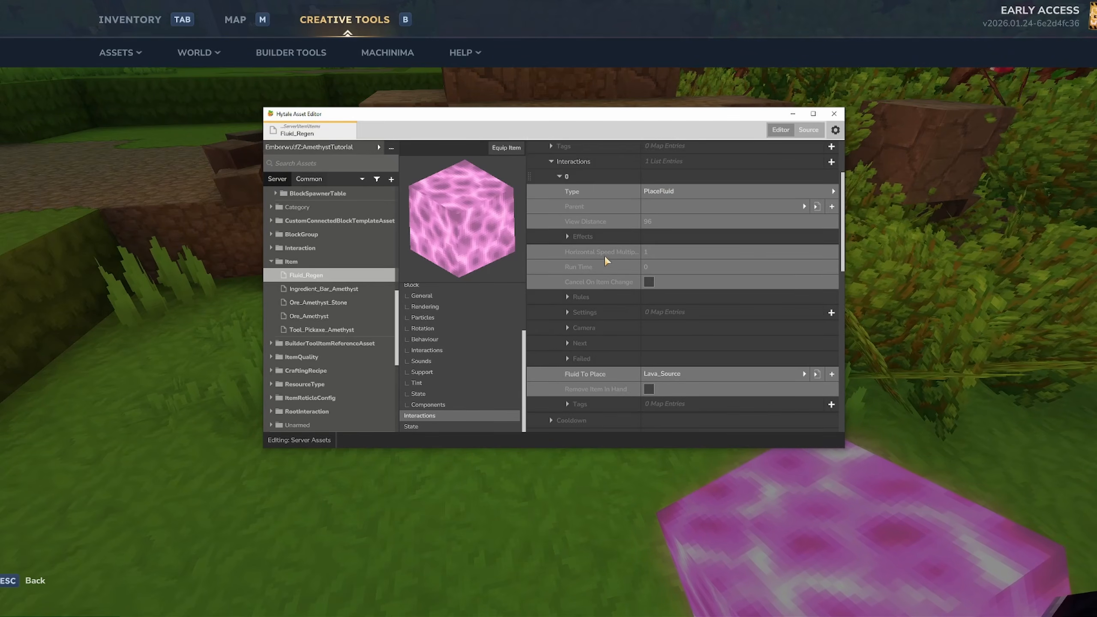
left_click(664, 373)
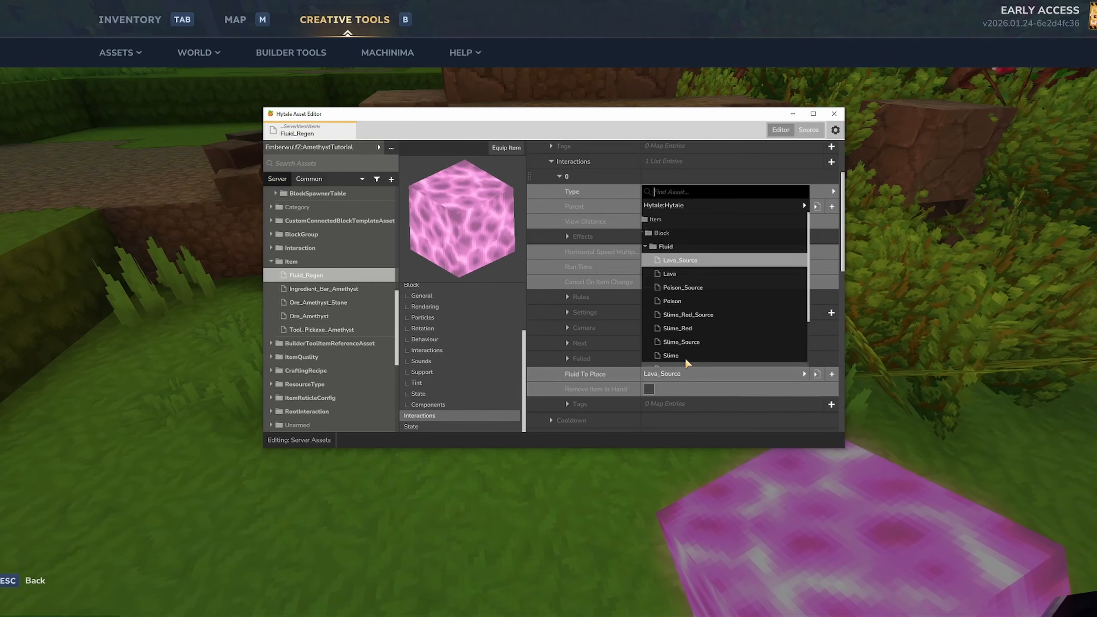
left_click(672, 224)
left_click(693, 260)
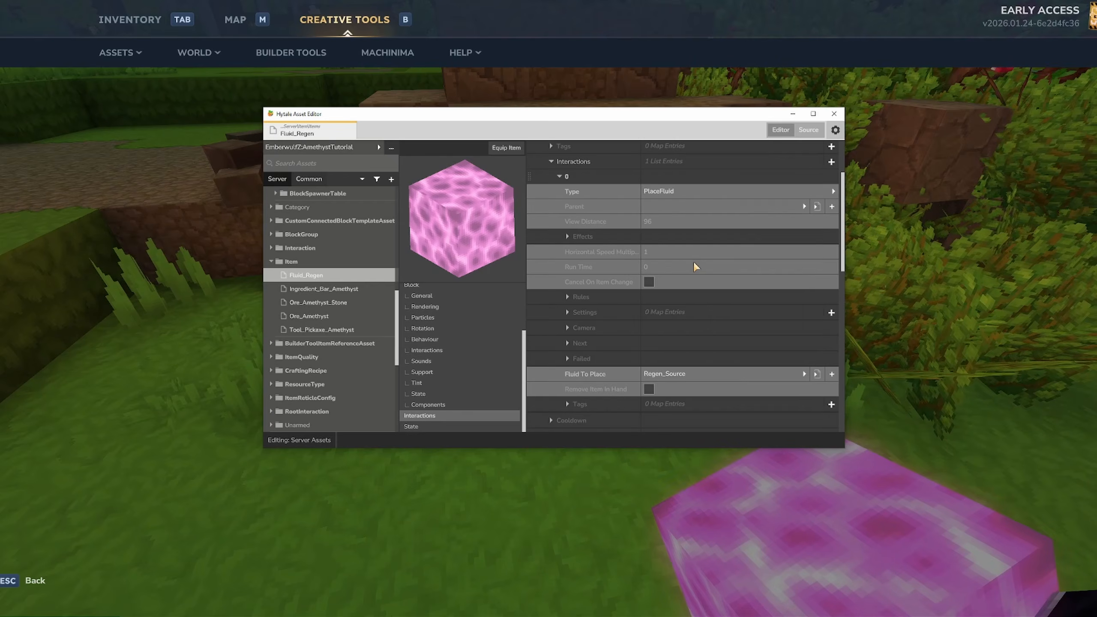
left_click(613, 492)
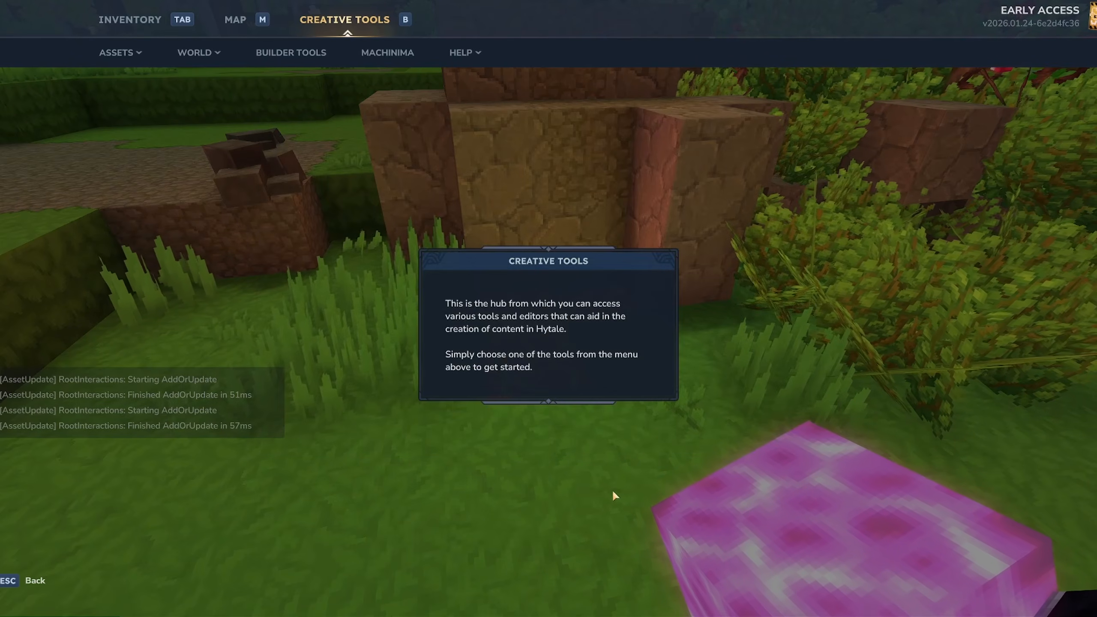
- Move Amethyst Ore - Stone to hotbar slot 5, fill the lava trench with ore blocks and break them to clear it
key("Escape")
key("Tab")
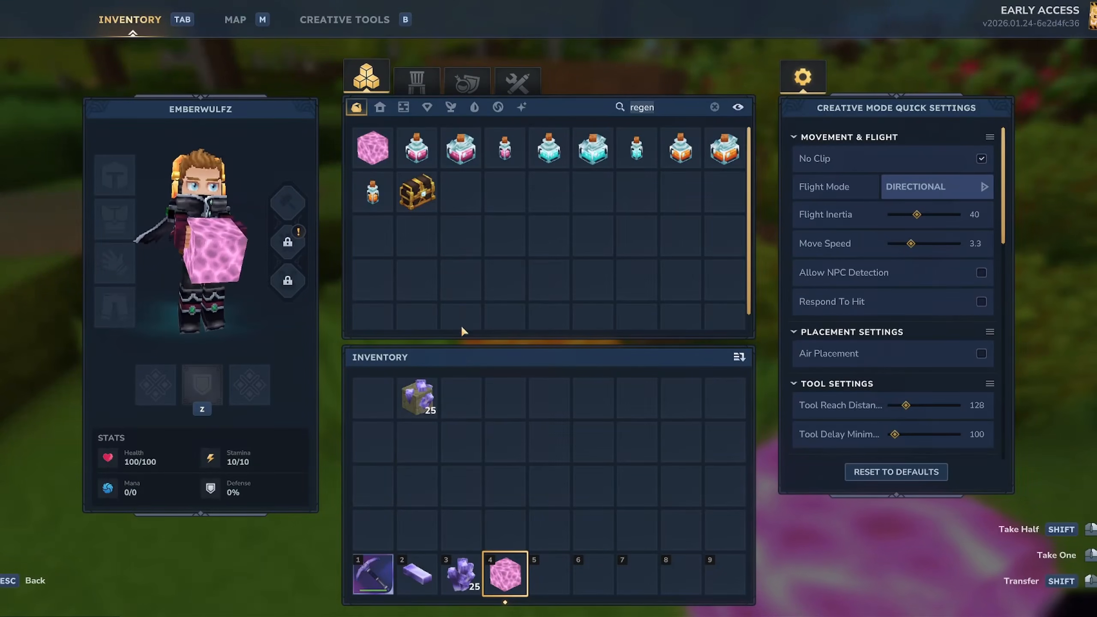
left_click(548, 574)
key("Tab")
key("5")
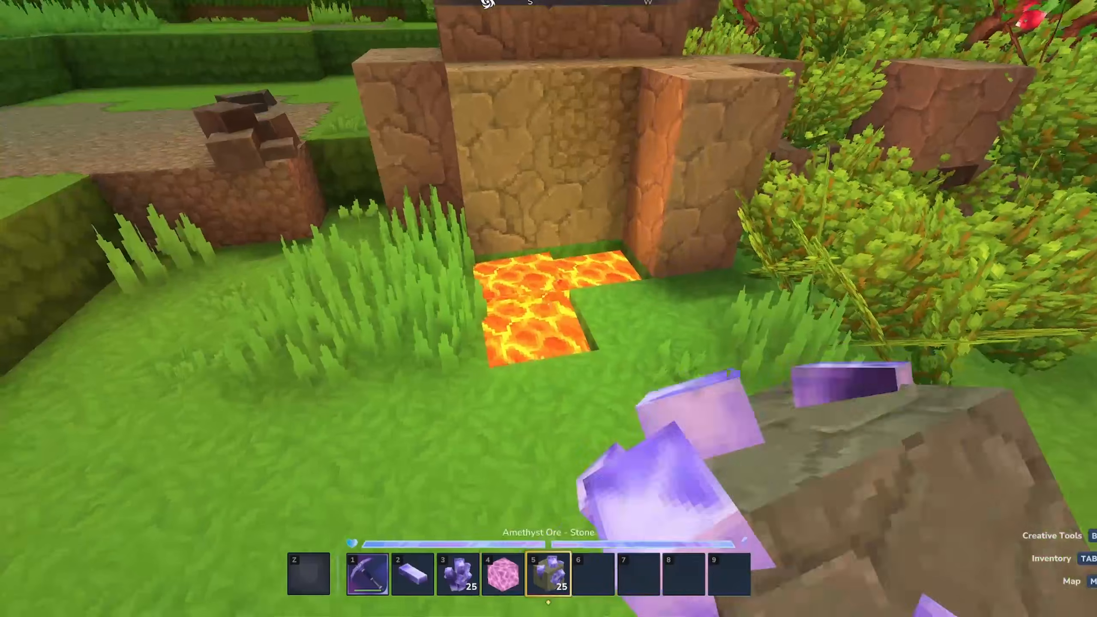
key("s")
right_click(548, 304)
right_click(548, 304)
left_click(548, 304)
left_click(549, 304)
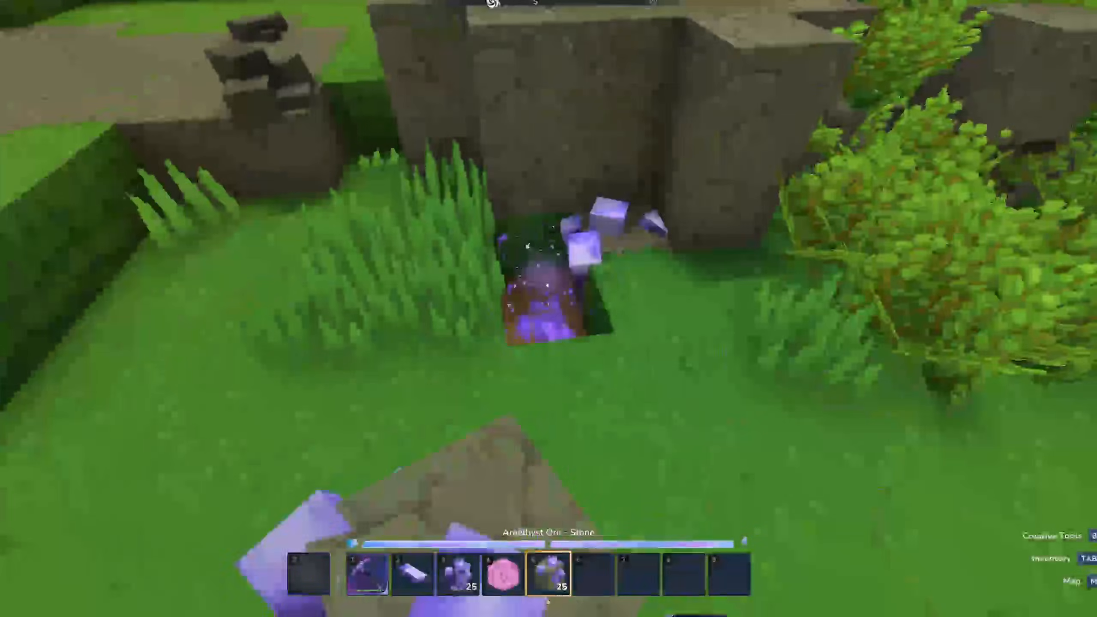
left_click(548, 304)
- Place Regen Fluid in the cleared trench and dig it longer and wider across the grass so the fluid flows outward
key("4")
right_click(549, 304)
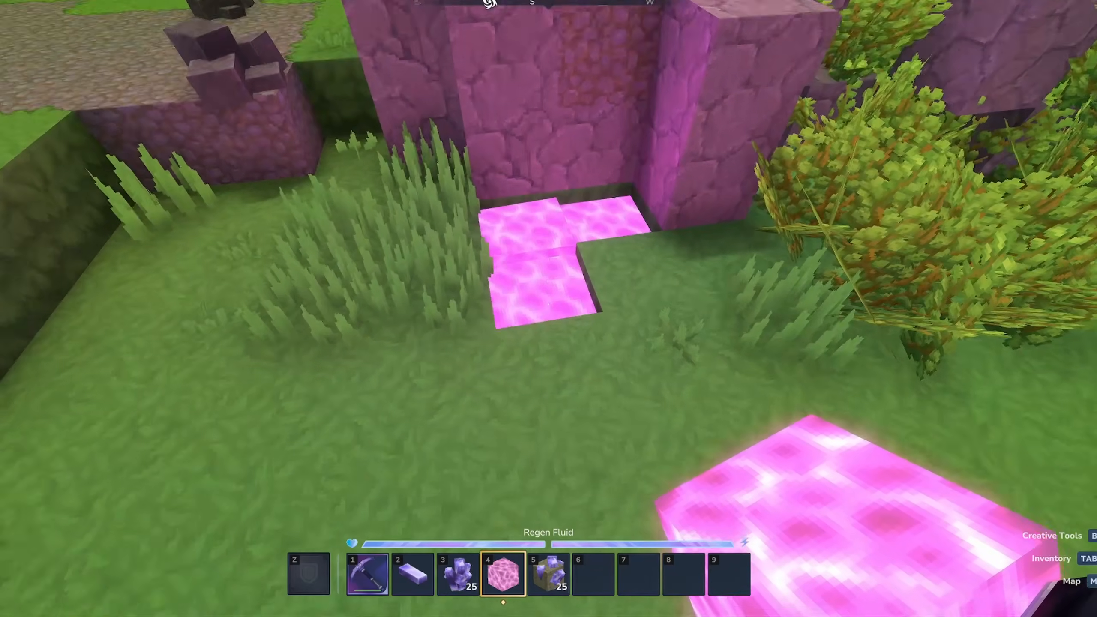
left_click(548, 304)
left_click(548, 305)
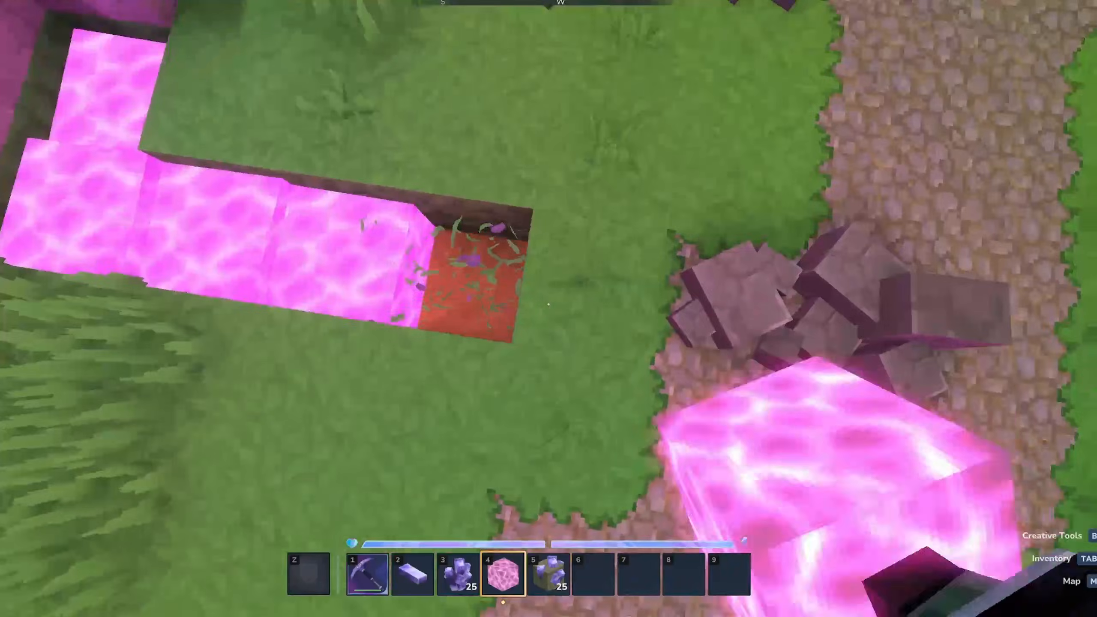
left_click(548, 304)
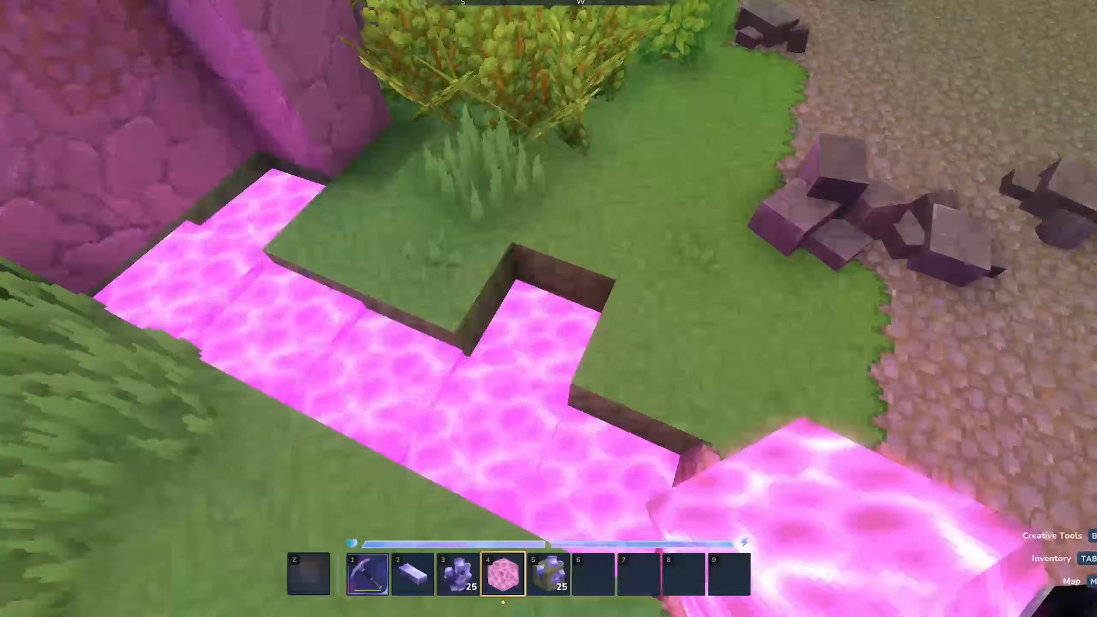
left_click(548, 304)
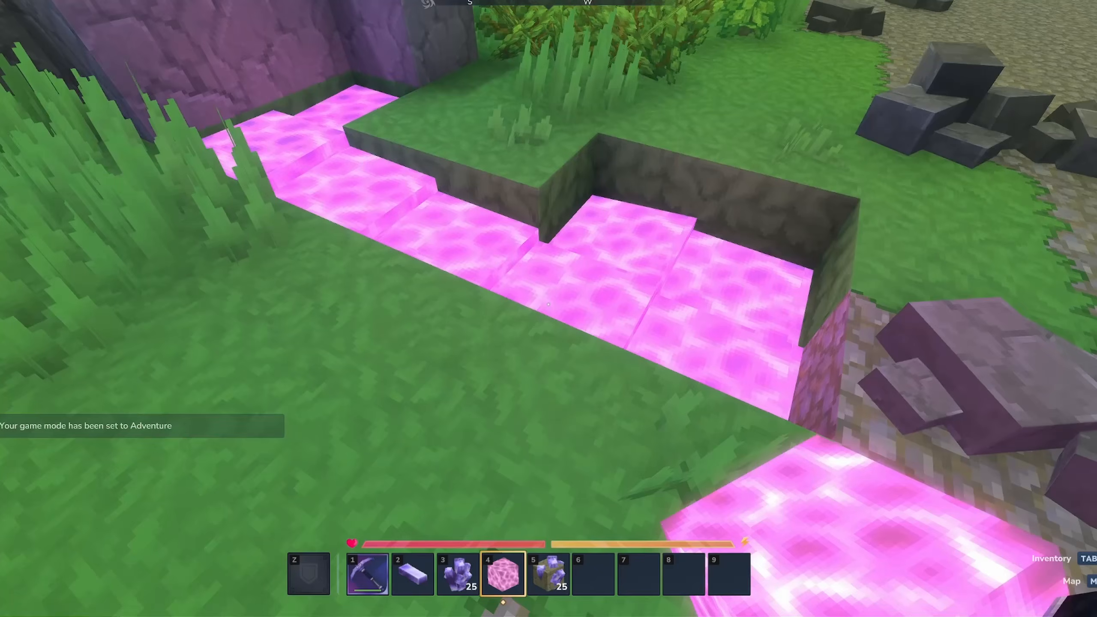
- Stand in the Regen Fluid in Adventure mode and check its healing effect, including the health stat in the inventory
key("w")
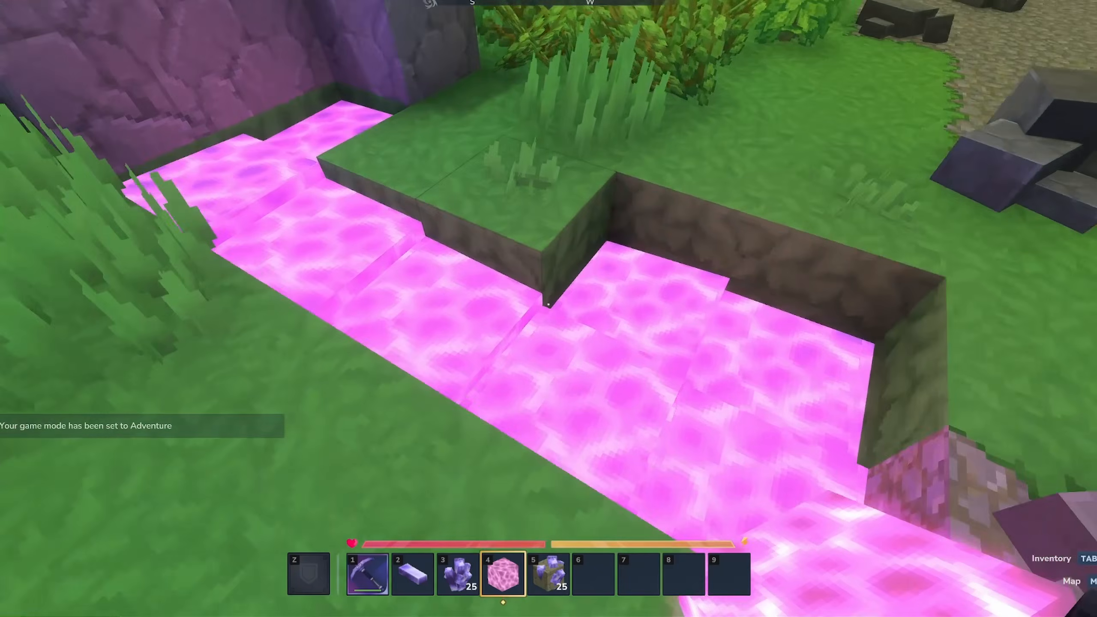
key("w")
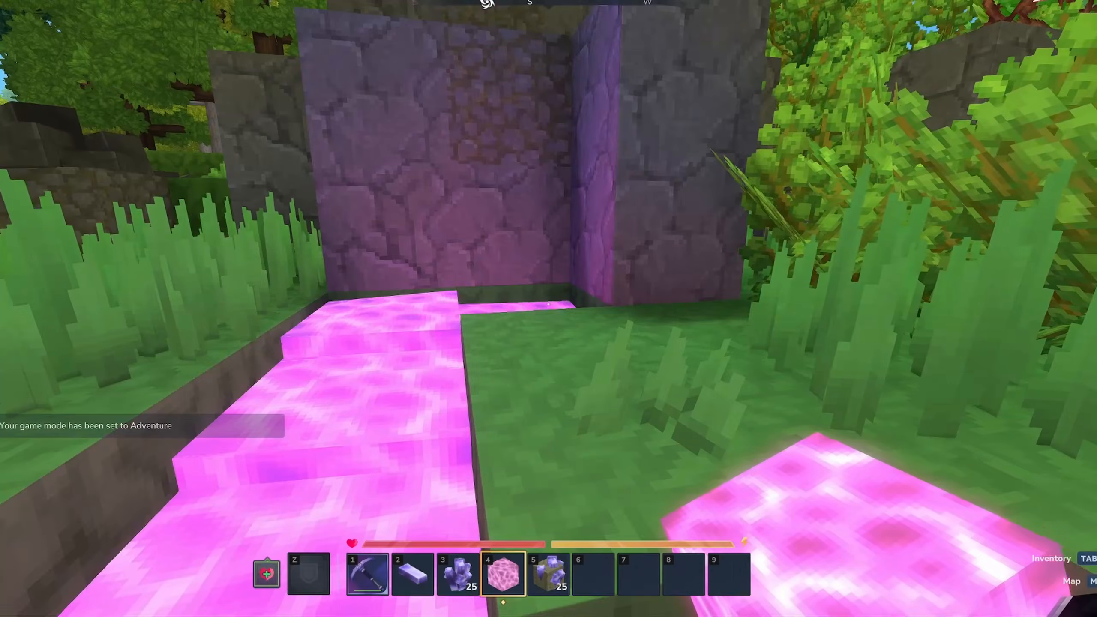
key("Tab")
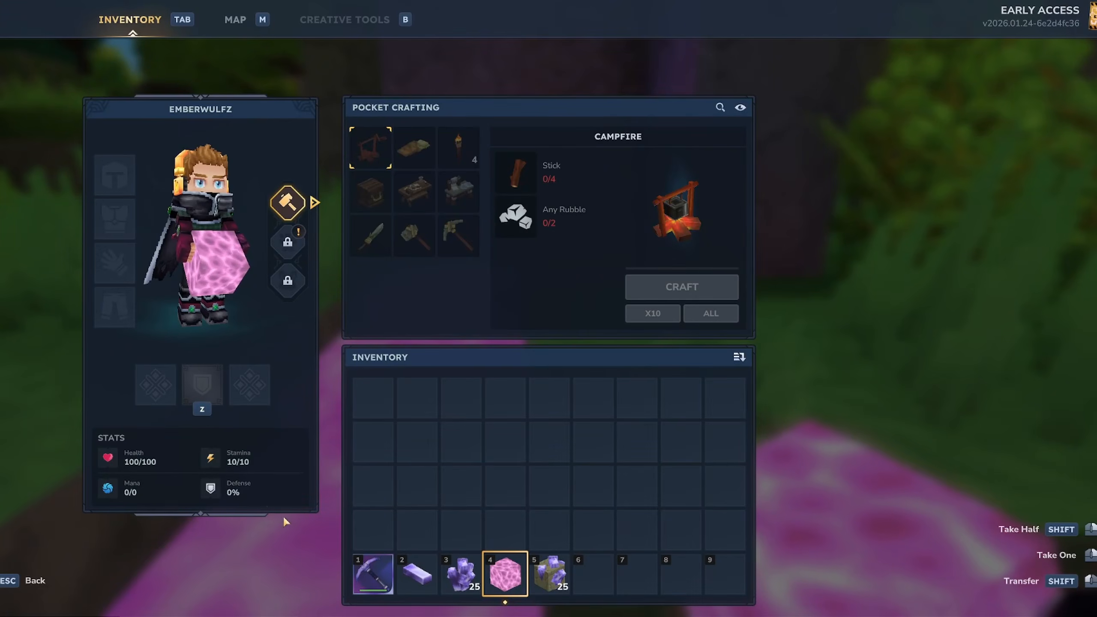
key("Tab")
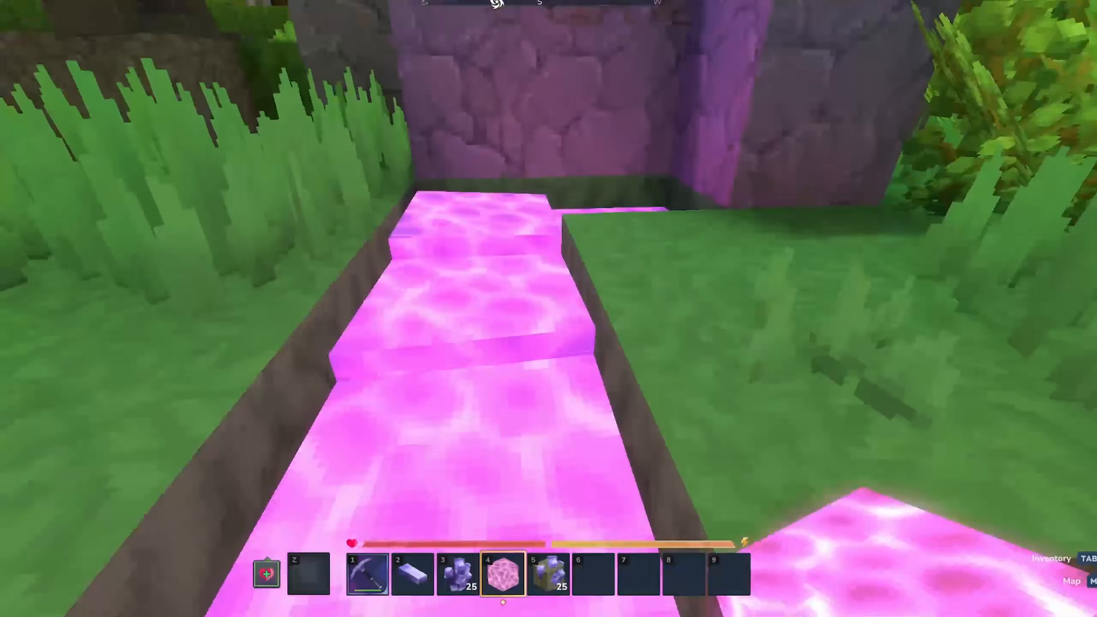
key("6")
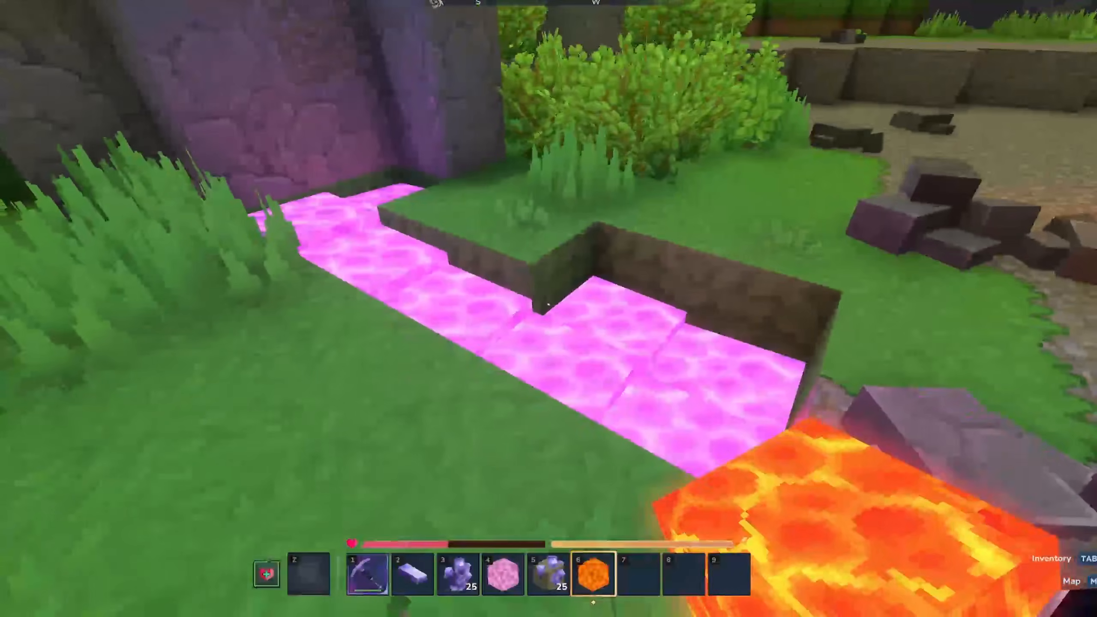
scroll(548, 305, "up", 2)
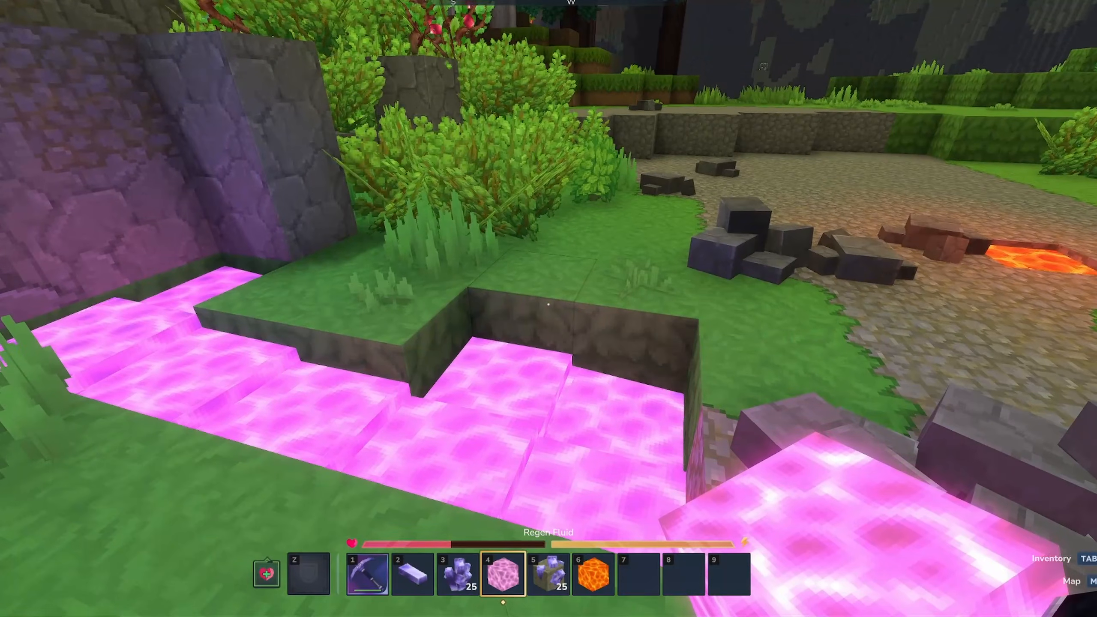
scroll(548, 305, "down", 3)
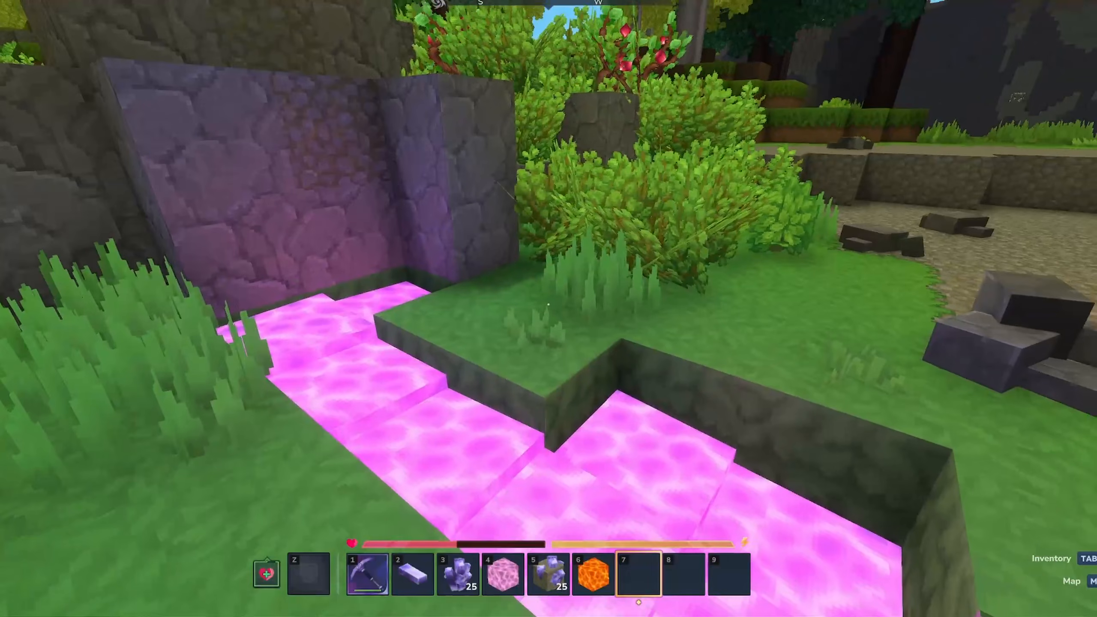
- Switch to Creative mode, search the item library for "water" and put Water in hotbar slot 3
key("Tab")
key("Tab")
key("Tab")
key("Tab")
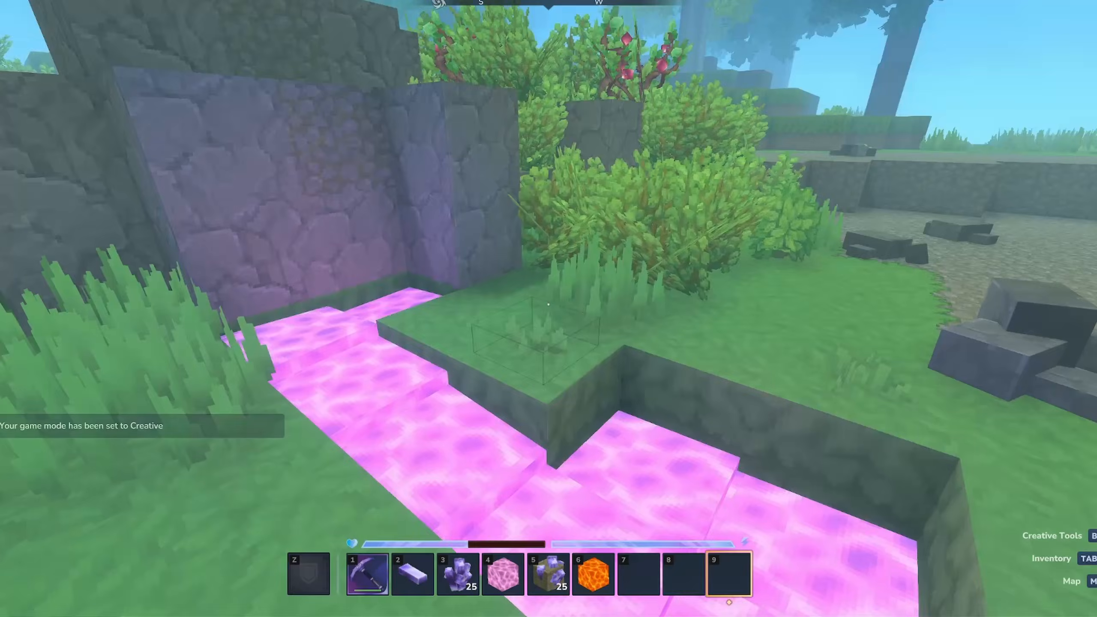
key("Tab")
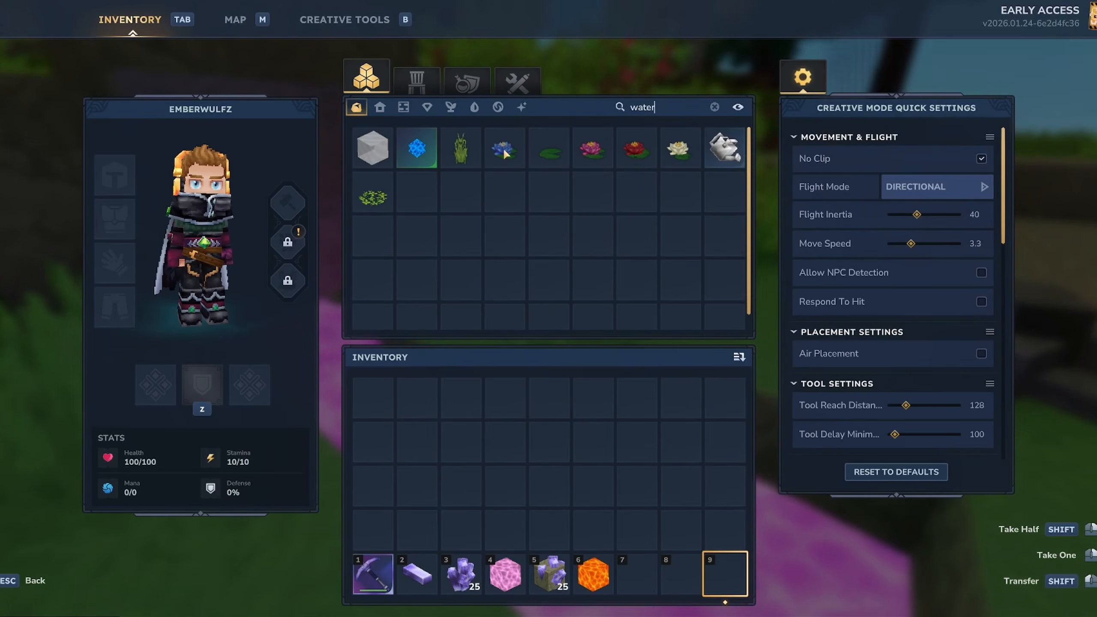
key("Tab")
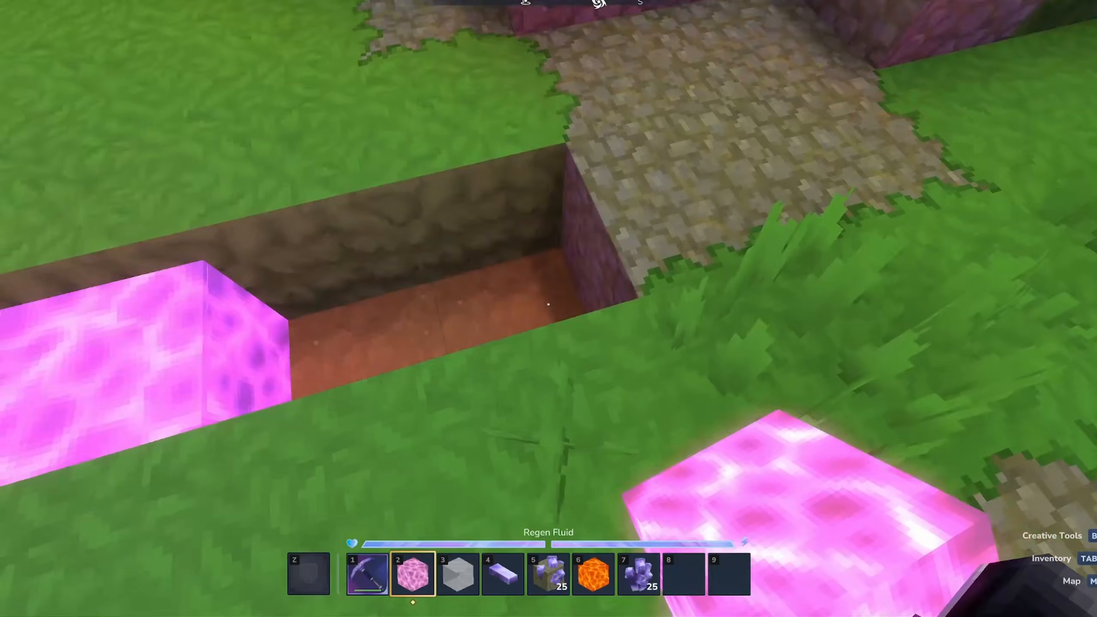
- Place Water in the empty end of the trench so it meets the Regen Fluid
key("3")
right_click(547, 304)
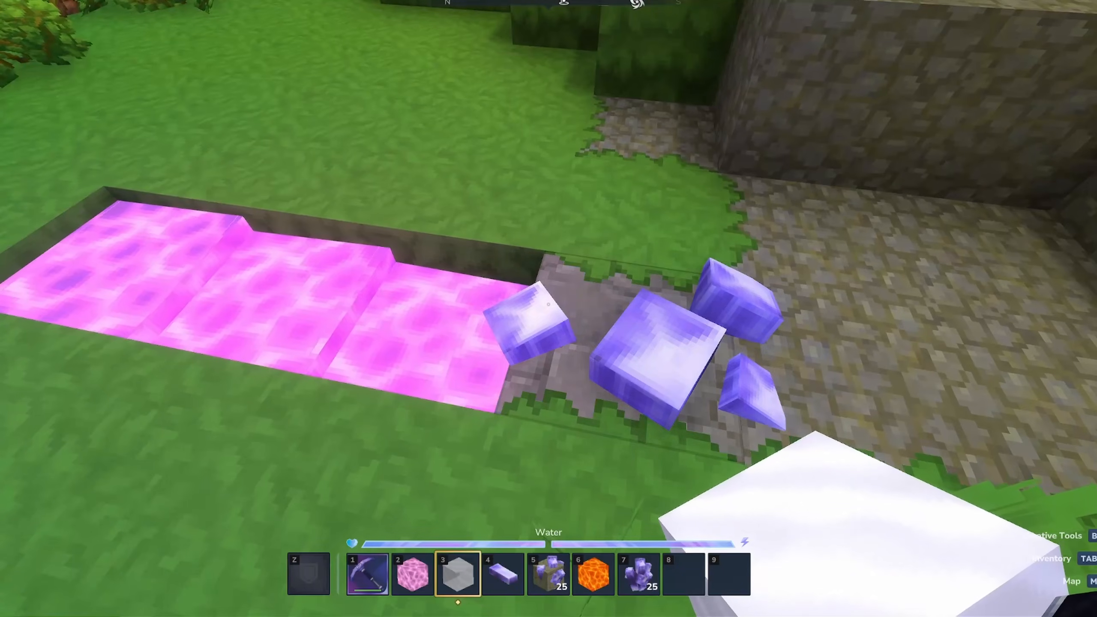
key("s")
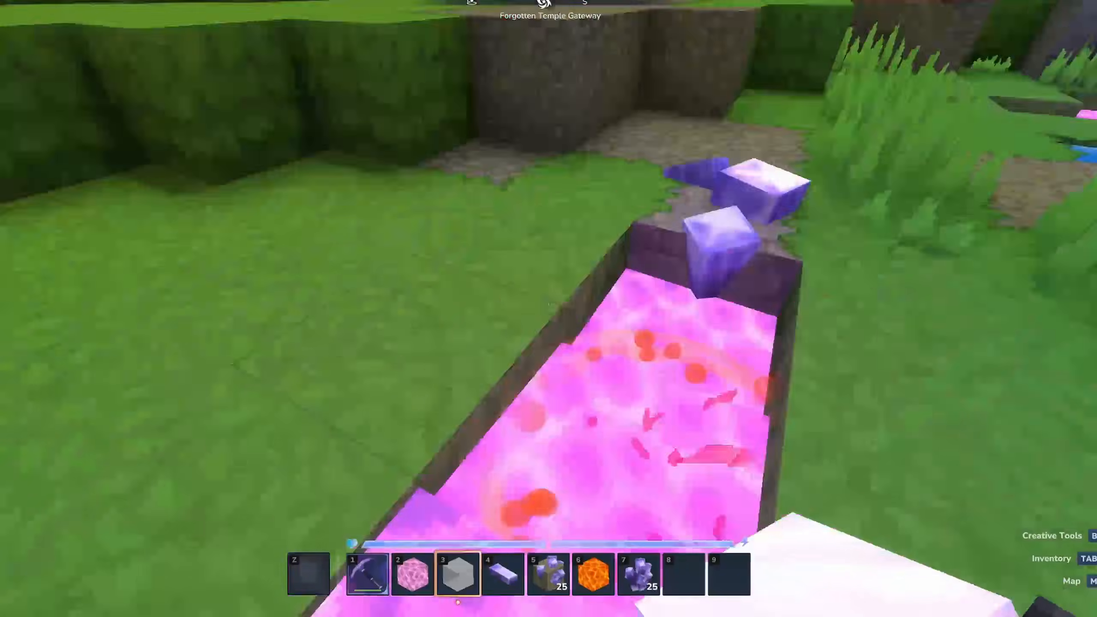
key("space")
key("w")
- Place more Water over the amethyst ore at the trench's end and walk around it to check how it meets the Regen Fluid
right_click(547, 305)
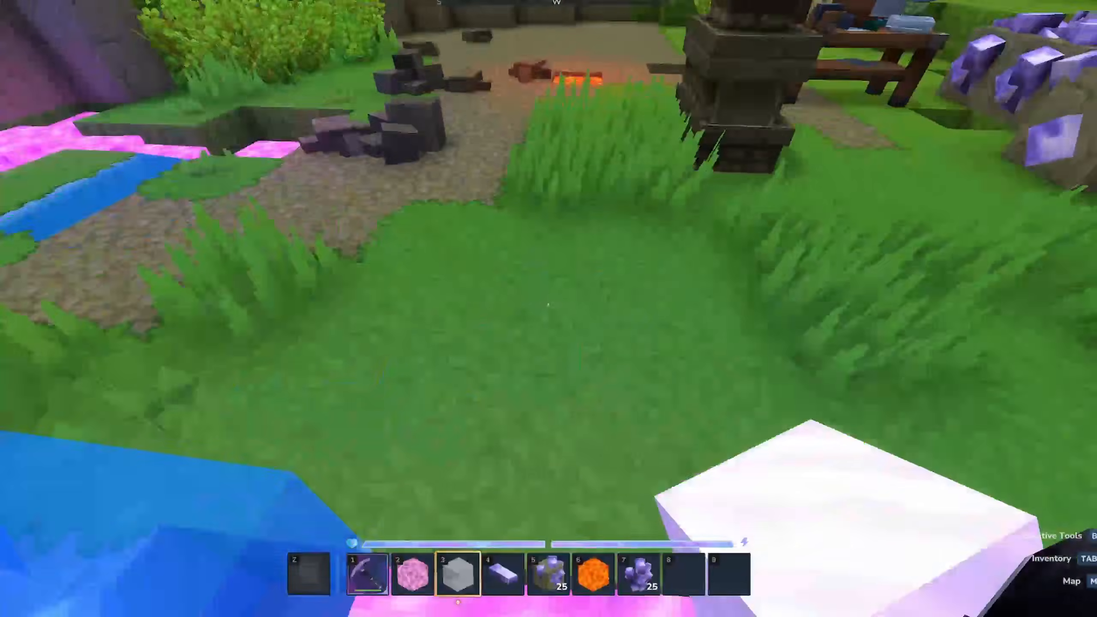
key("s")
key("w")
key("a")
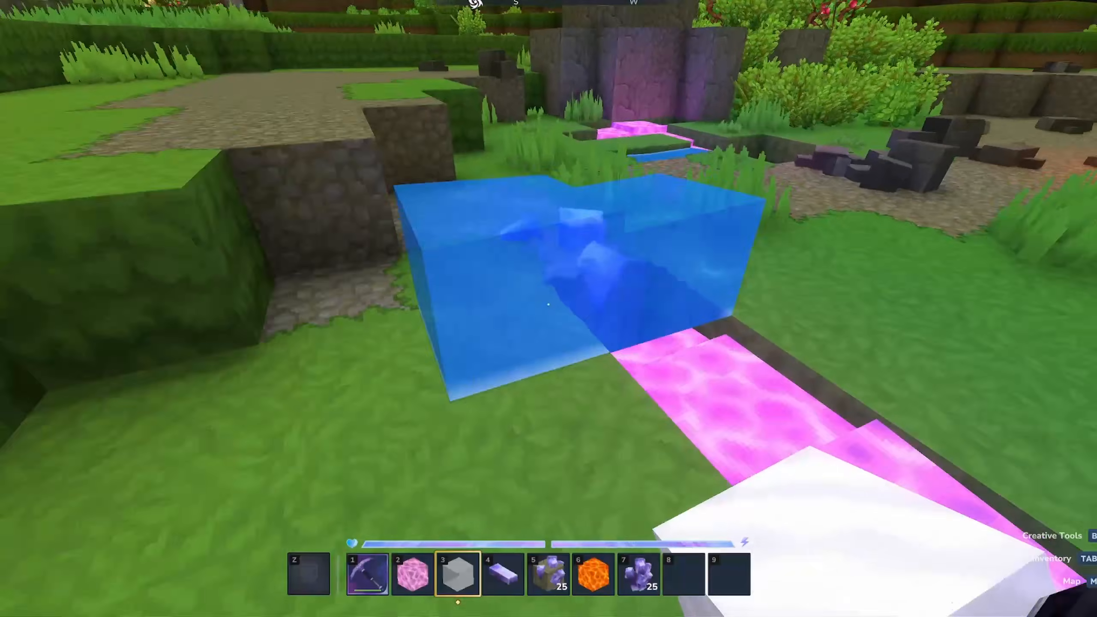
key("a")
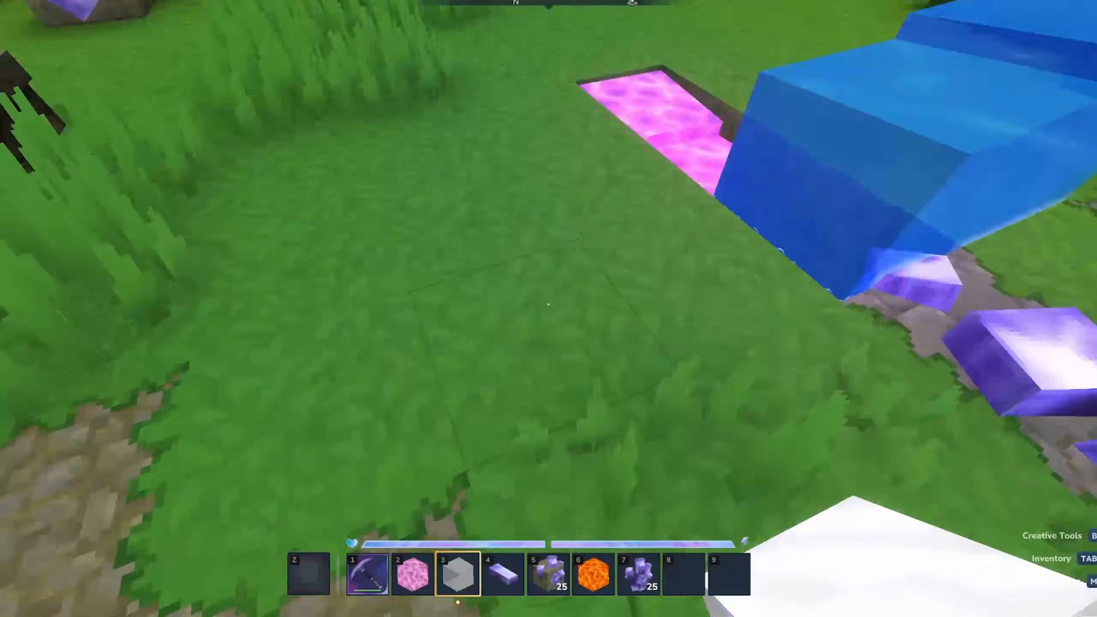
key("w")
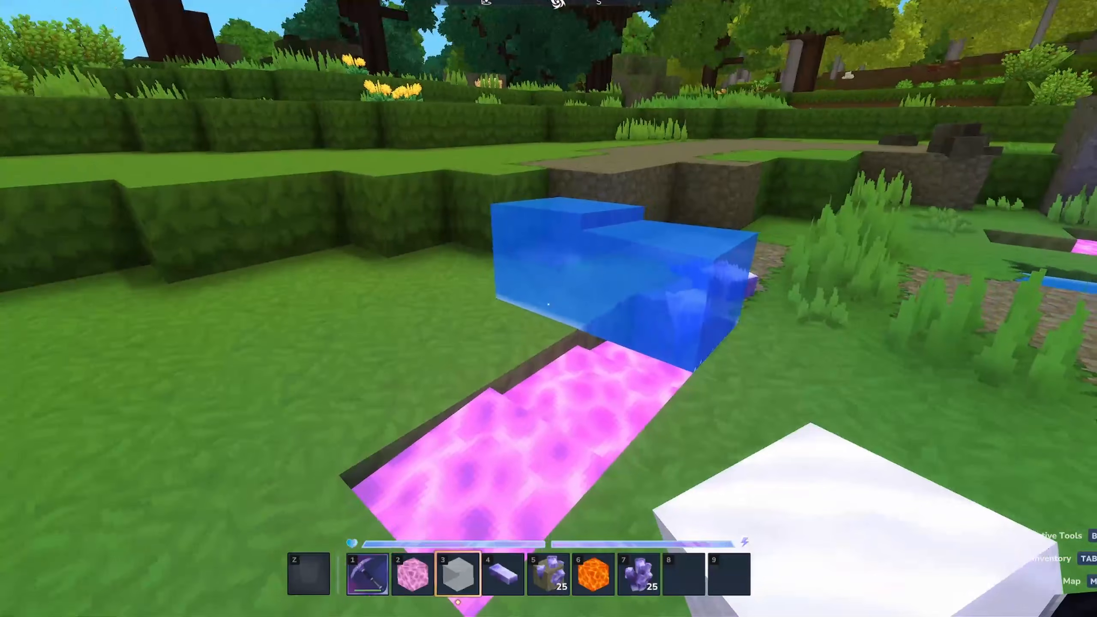
- Switch to the asset editor, search the read-only Hytale assets for "water" and open the Water_Source fluid
key("5")
key("alt+Tab")
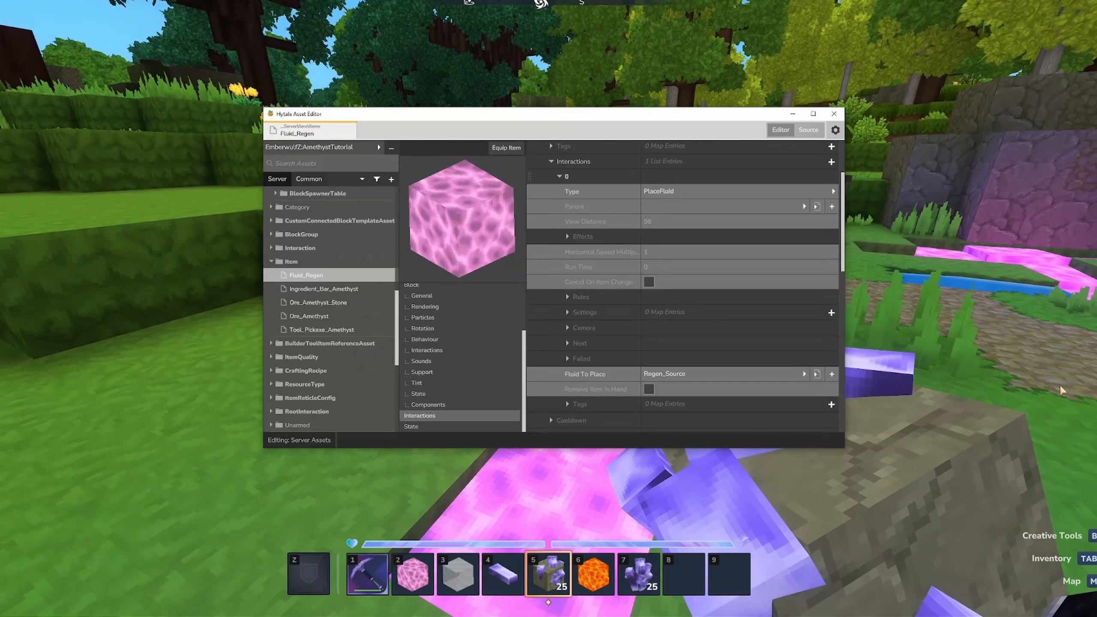
left_click(297, 188)
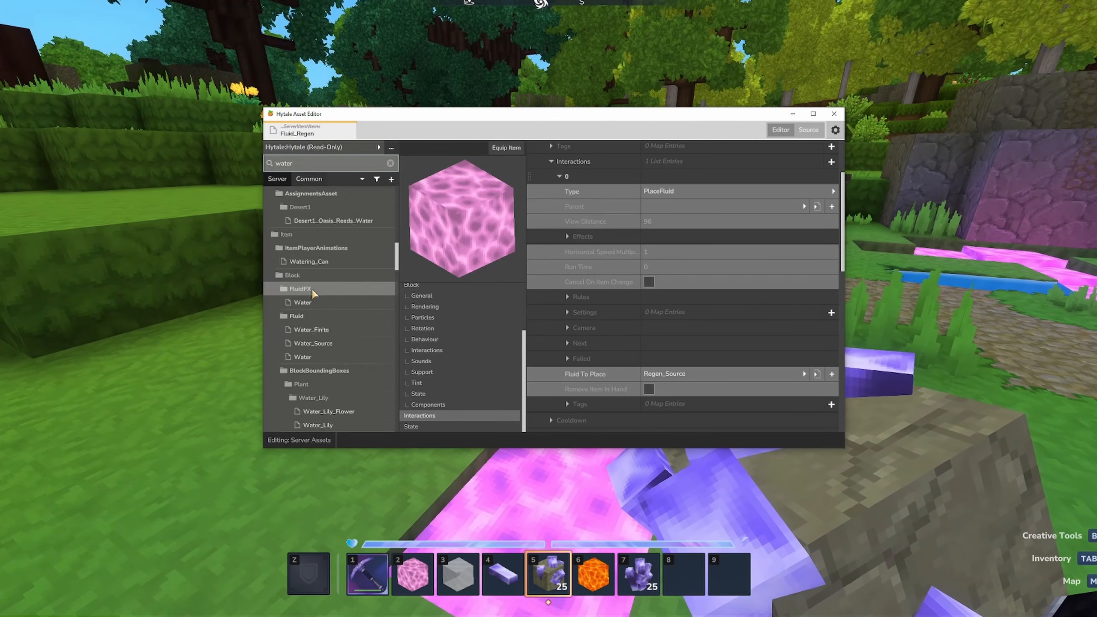
left_click(344, 343)
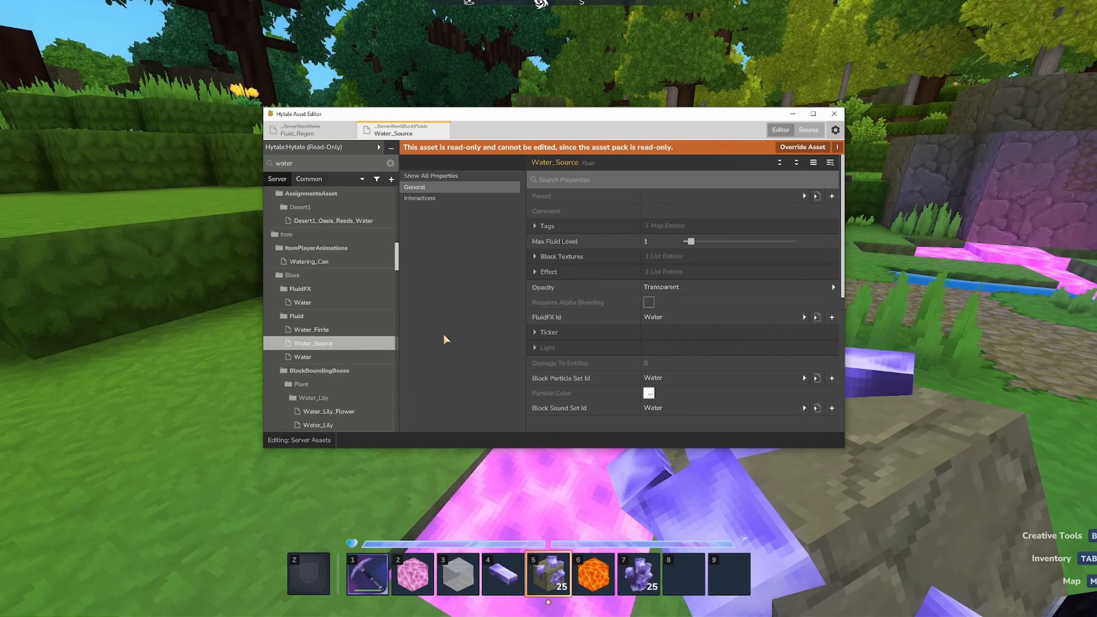
- Expand the Collisions in Water_Source's Ticker and examine the Lava and Lava_Source entries
left_click(536, 332)
scroll(579, 306, "down", 3)
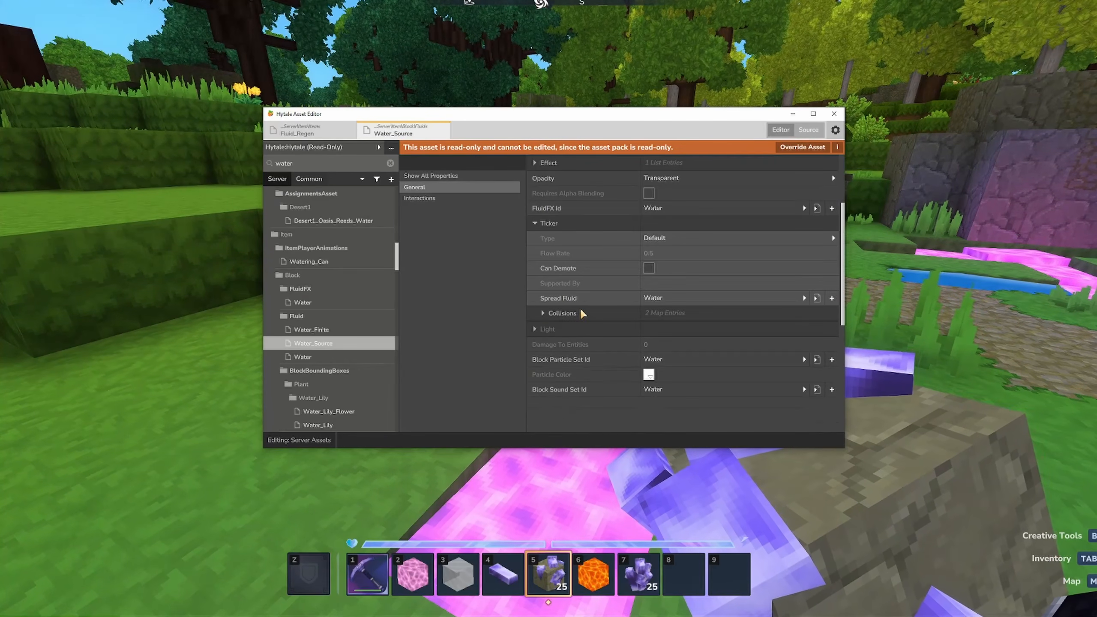
left_click(542, 313)
left_click(552, 235)
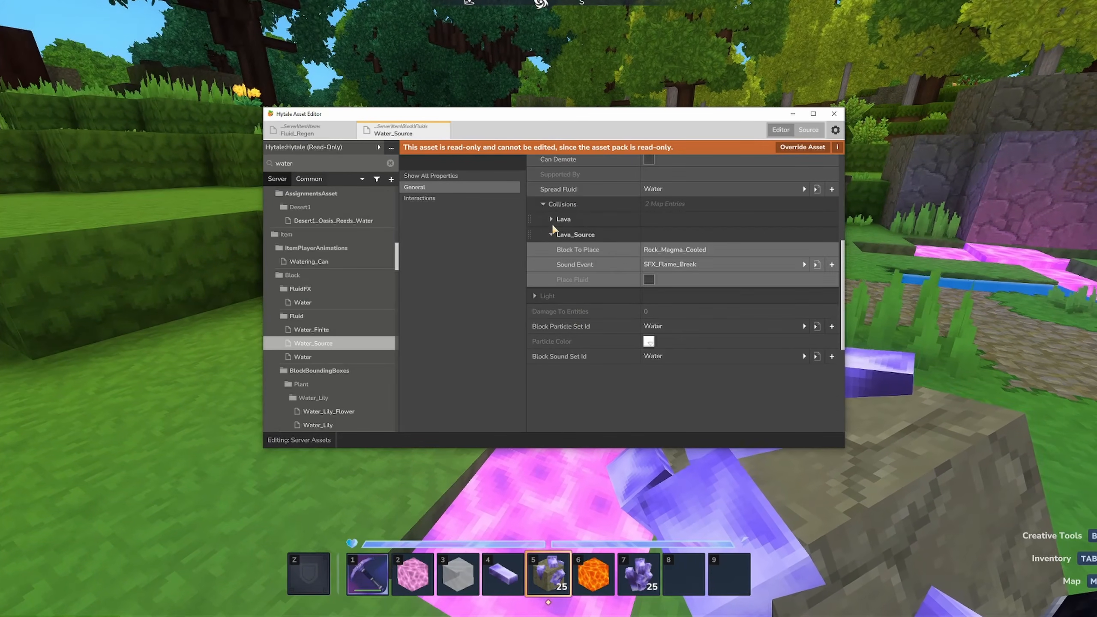
left_click(551, 219)
left_click(551, 278)
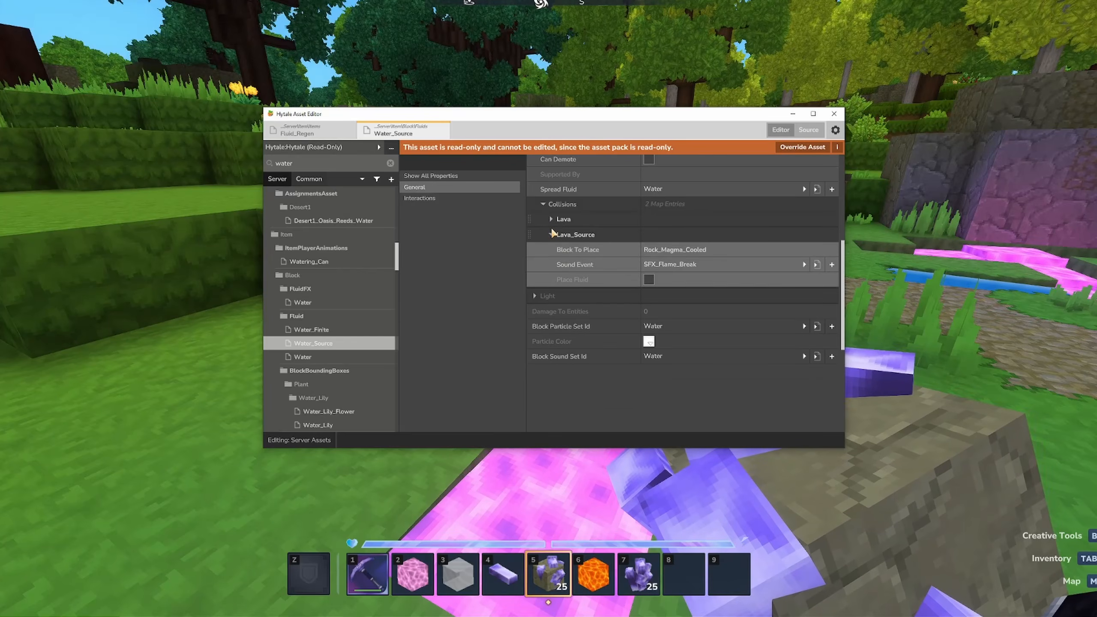
left_click(551, 219)
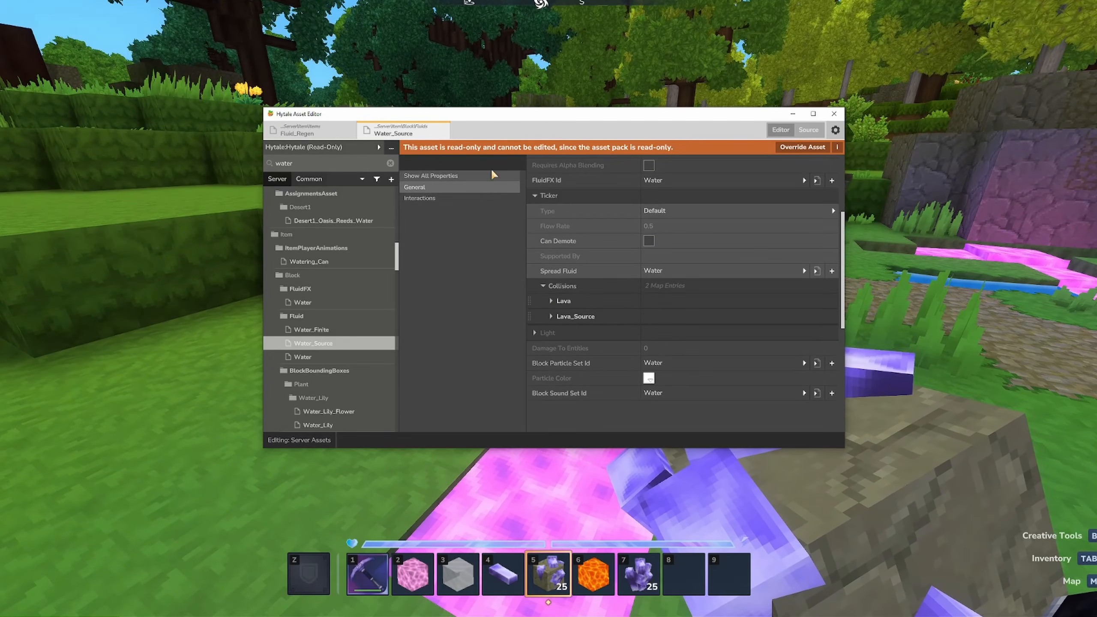
left_click(550, 316)
left_click(551, 301)
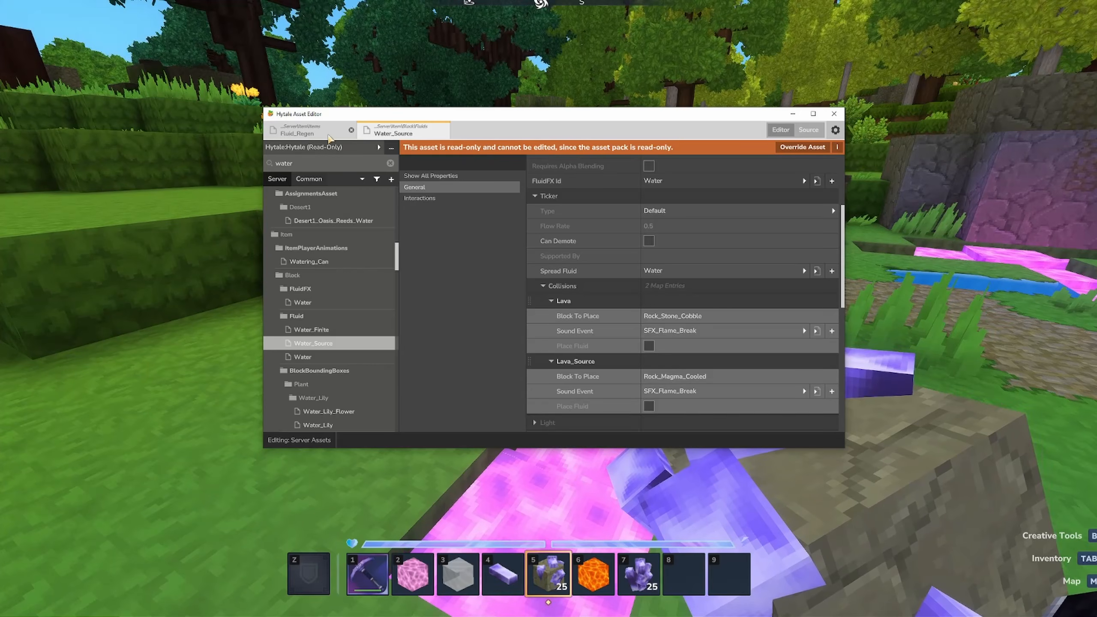
- Return to the game, place Amethyst Ore - Stone over the Water and Regen Fluid and break the blocks to clear the trench
key("alt+Tab")
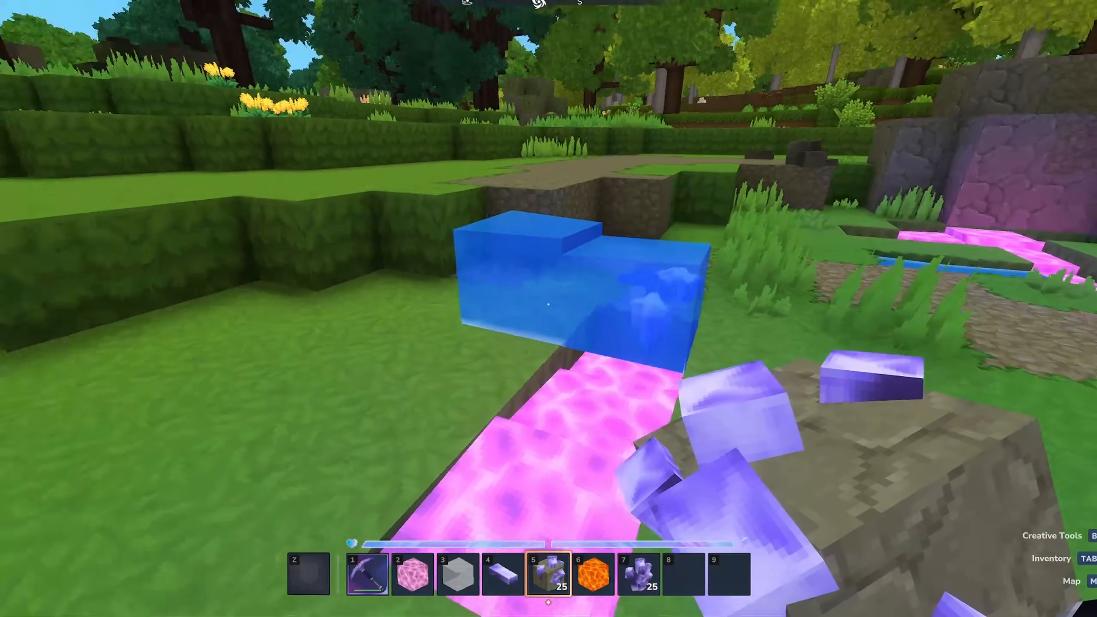
right_click(548, 304)
right_click(548, 305)
right_click(548, 304)
left_click(548, 305)
left_click(548, 305)
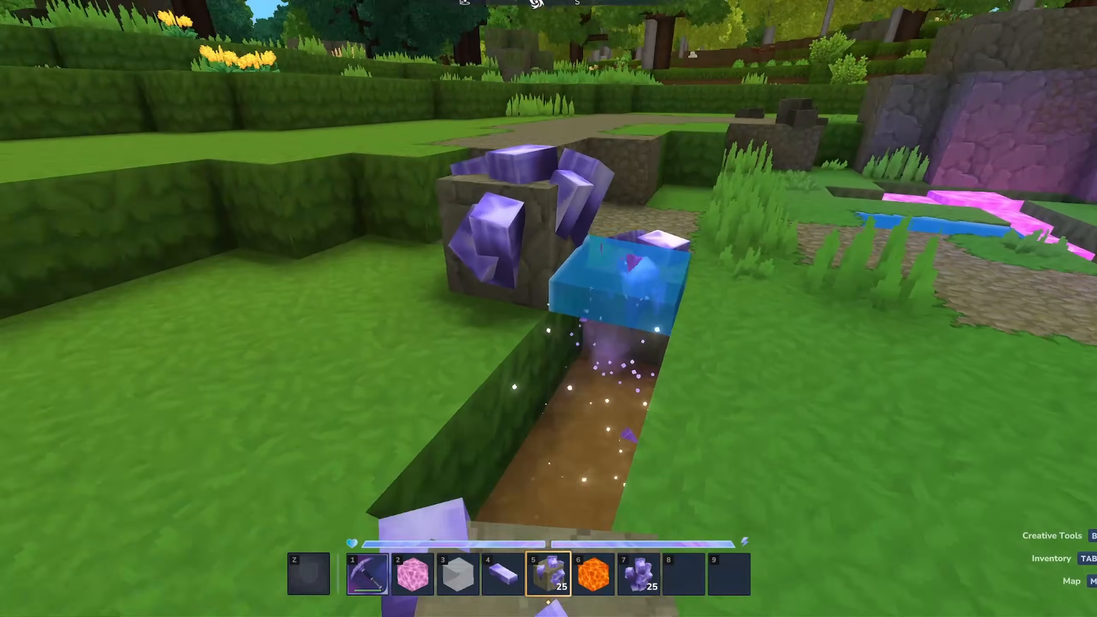
left_click(548, 305)
- Place Water in the cleared trench and Regen Fluid on the grass beside it so the two fluids meet
key("3")
right_click(549, 305)
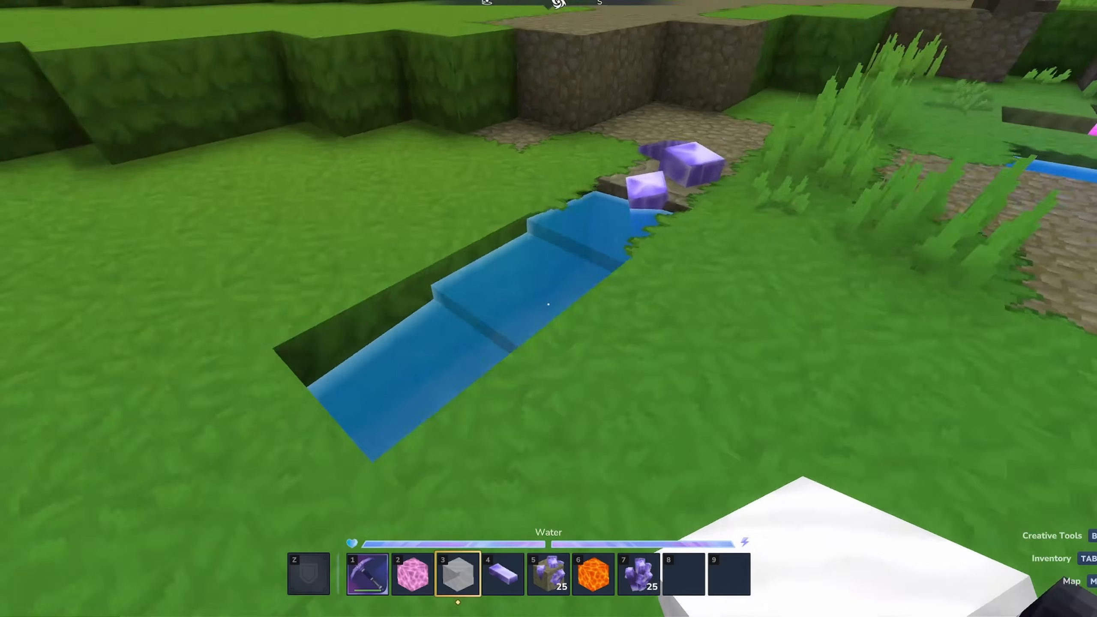
key("2")
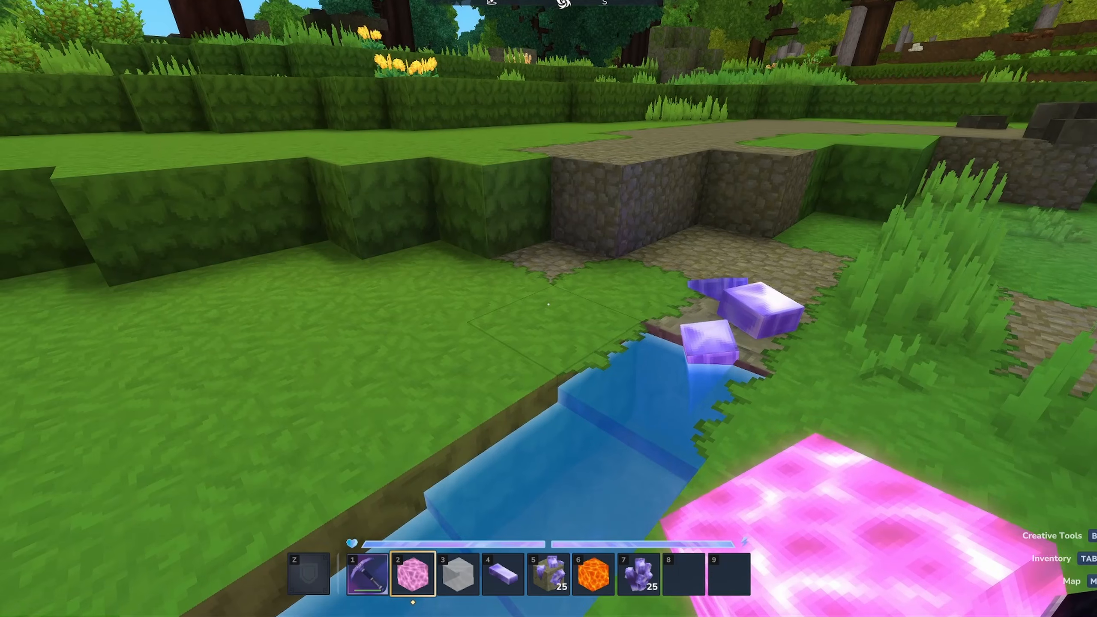
right_click(549, 304)
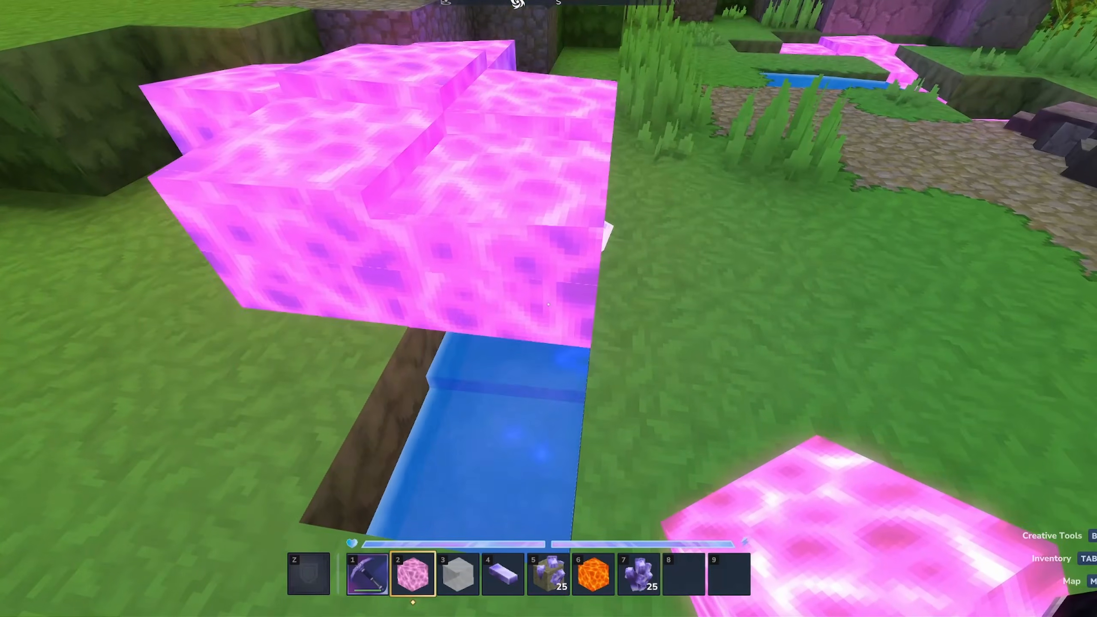
- Clear the spilled fluid using Amethyst Ore - Stone and dig a parallel trench beside the row of ore blocks
key("3")
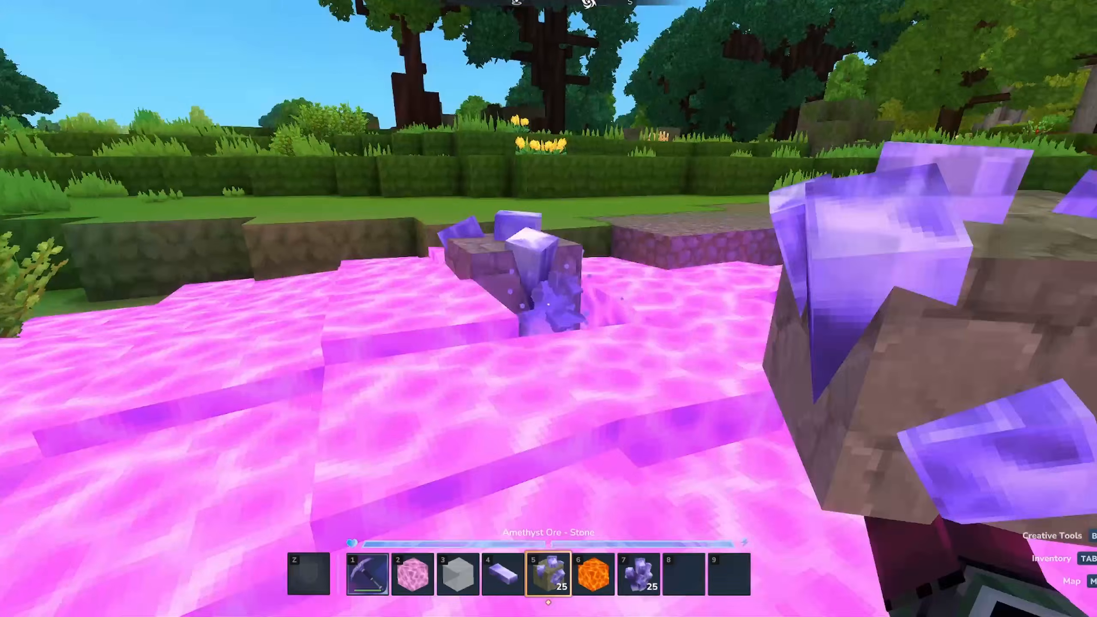
left_click(548, 304)
key("s")
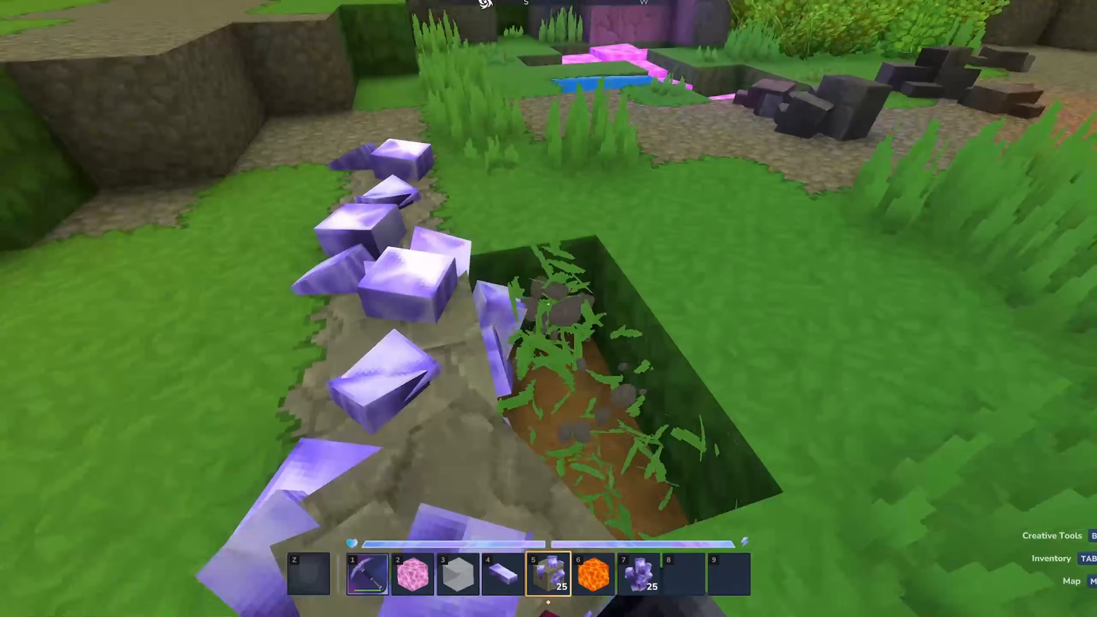
- Fill the new trench beside the ore row with Regen Fluid and inspect it from above in first and third person
key("d")
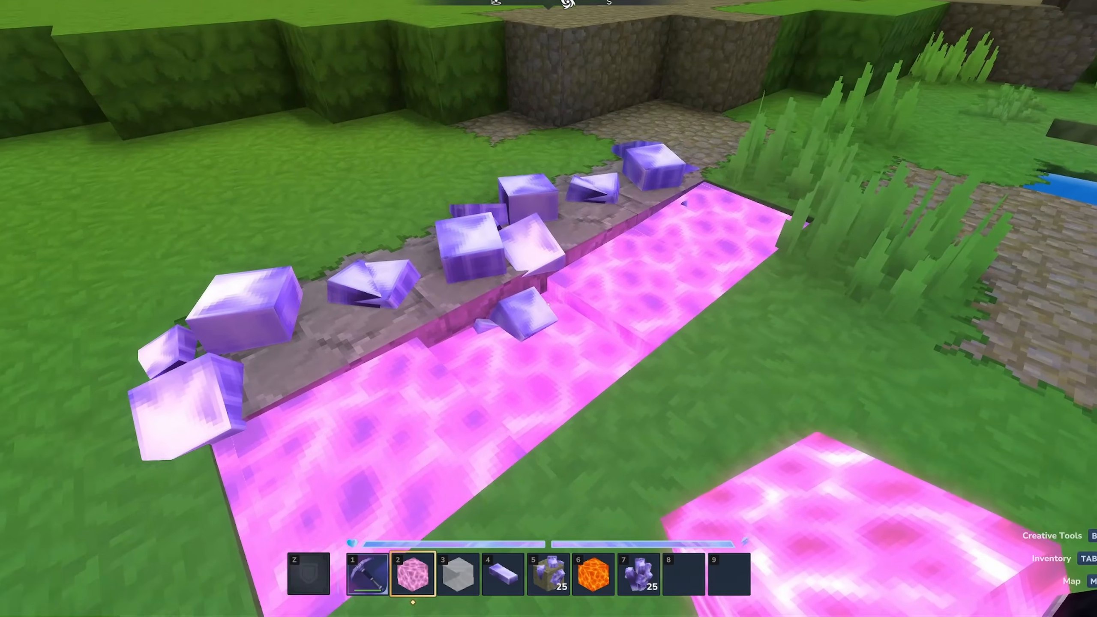
key("space")
key("space")
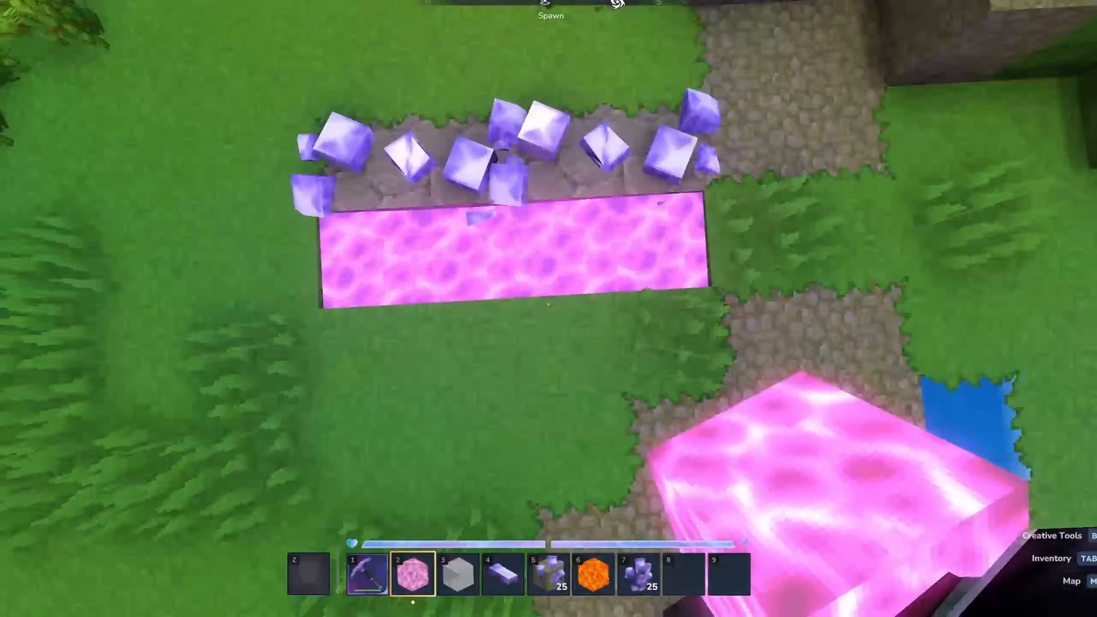
key("v")
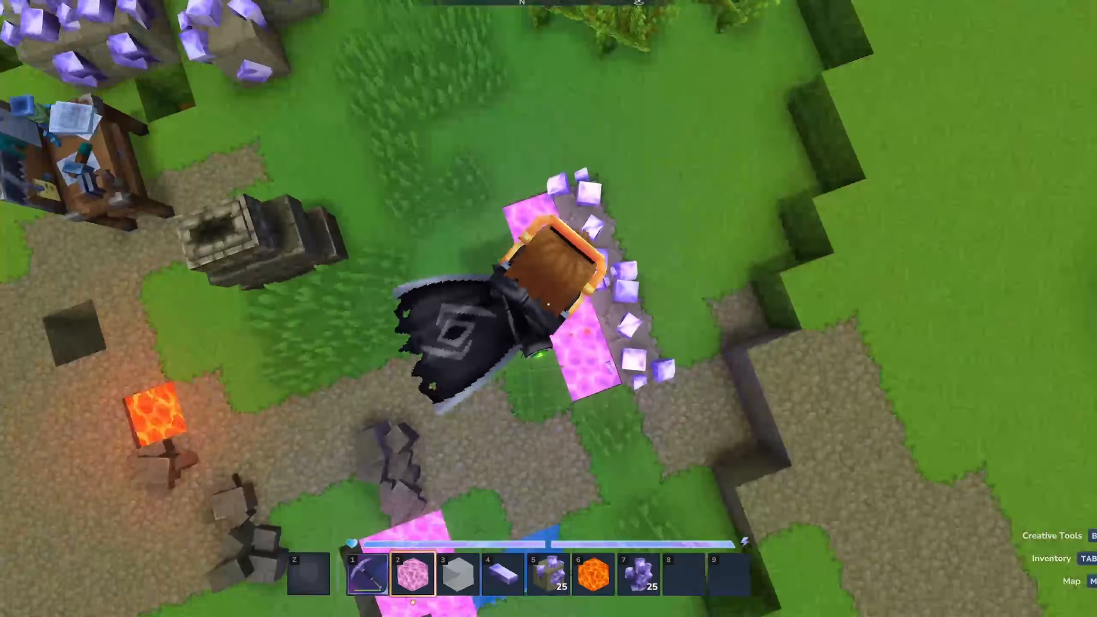
key("v")
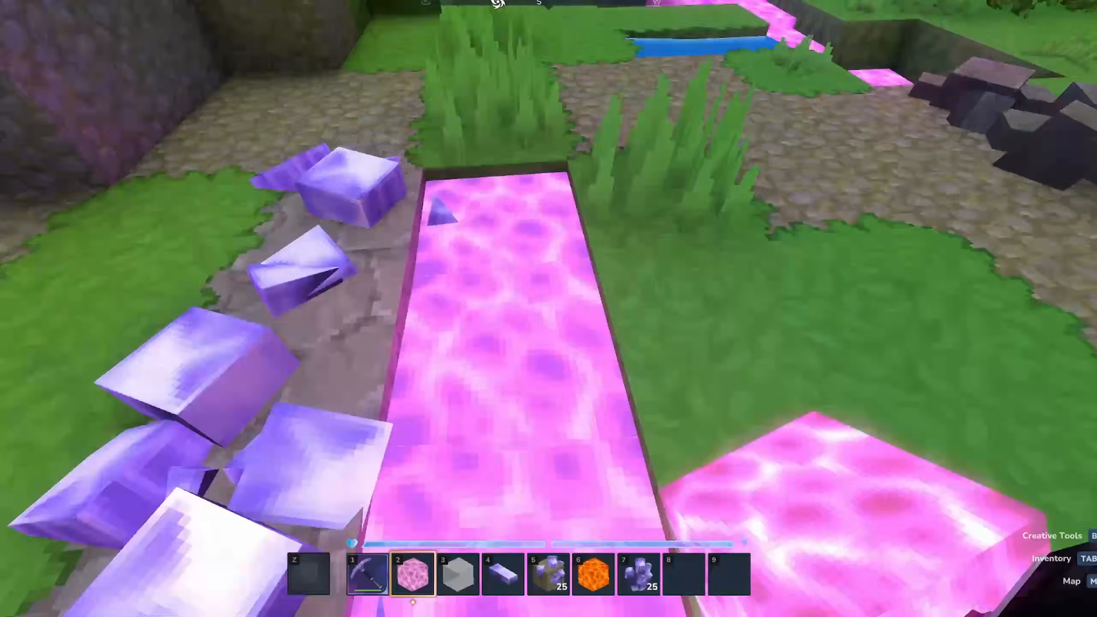
- Move down into the Regen Fluid trench to check the view while submerged, and climb back out
key("w")
left_click(548, 304)
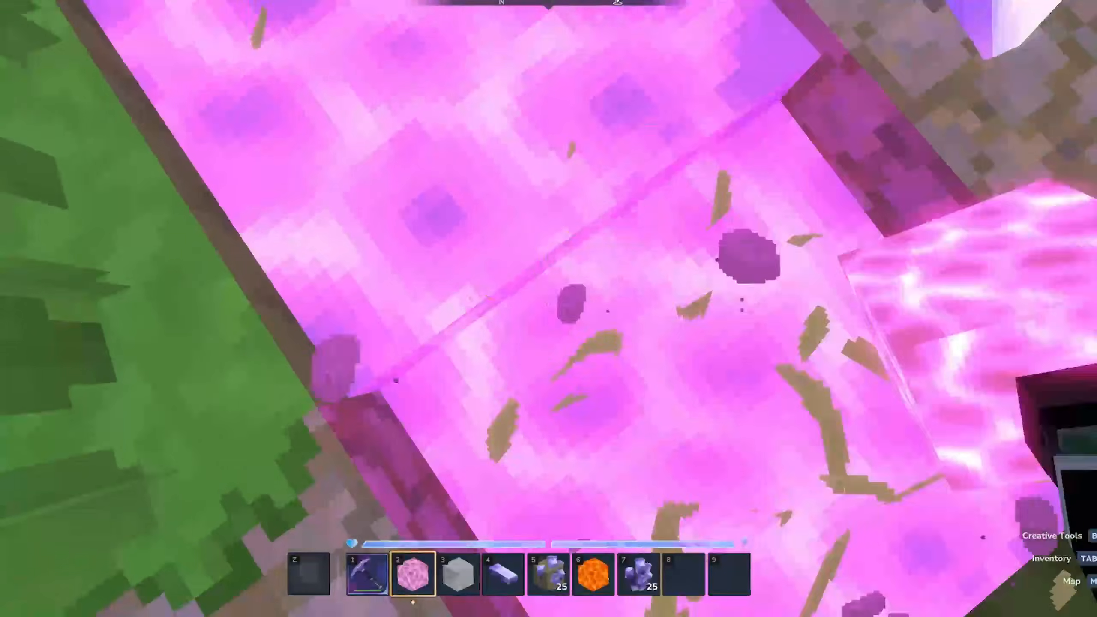
key("w")
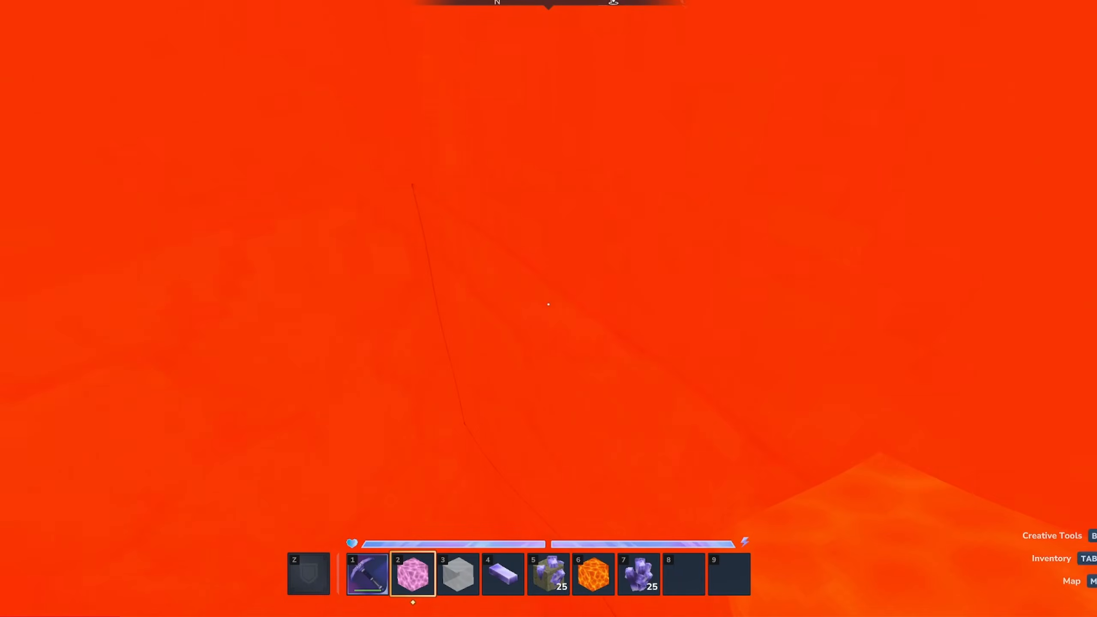
key("w")
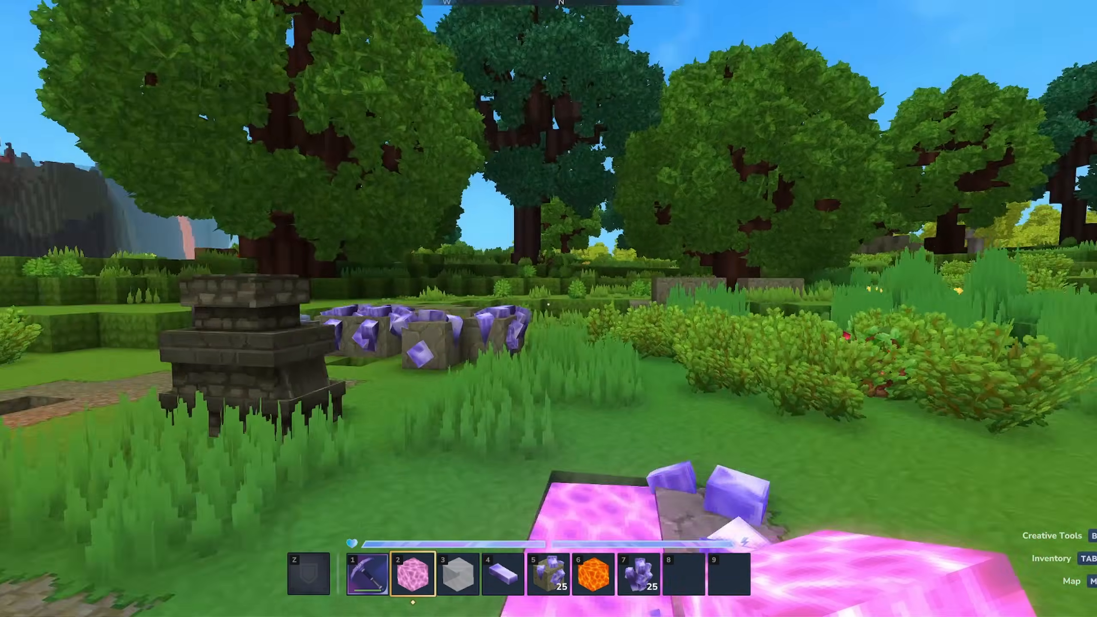
- Inspect the Regen Fluid trench and its row of amethyst ore from several angles, and break the tall grass beside it
key("s")
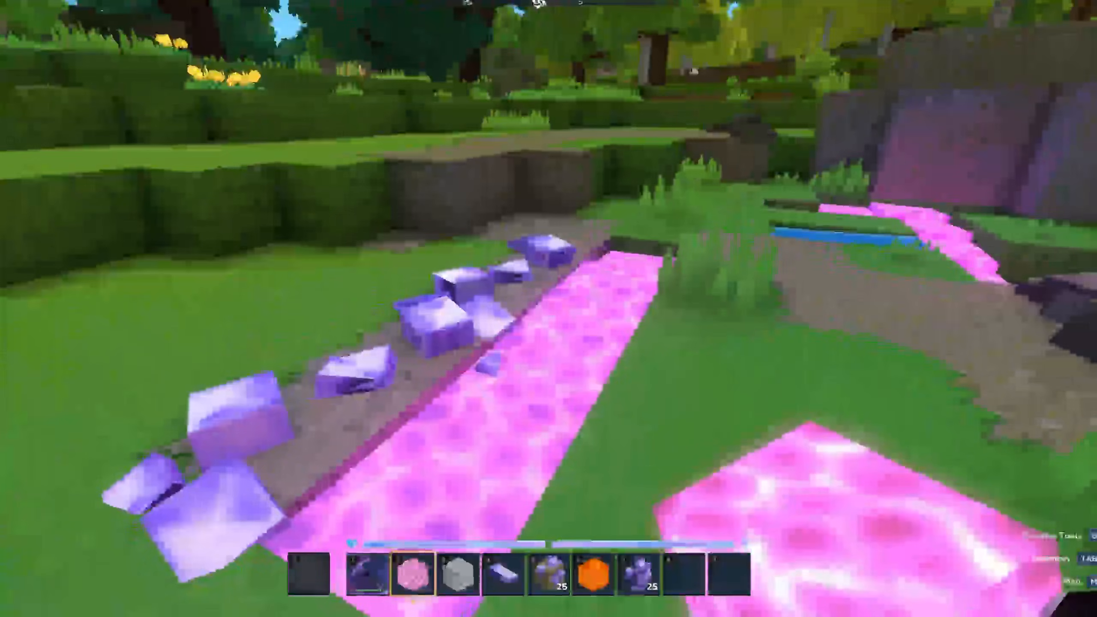
key("w")
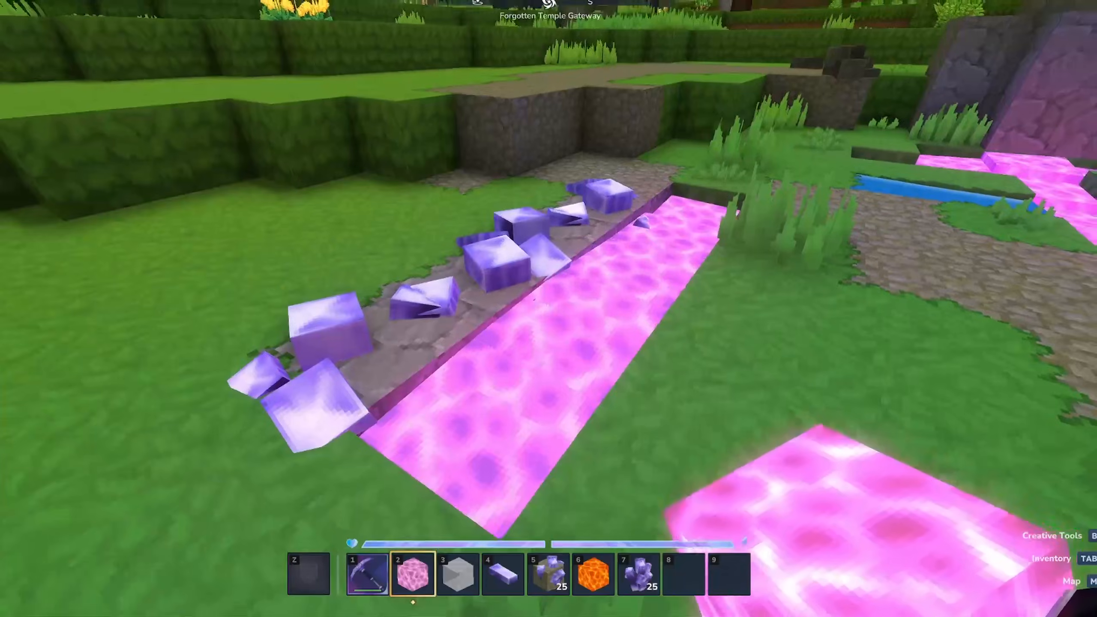
key("w")
key("w")
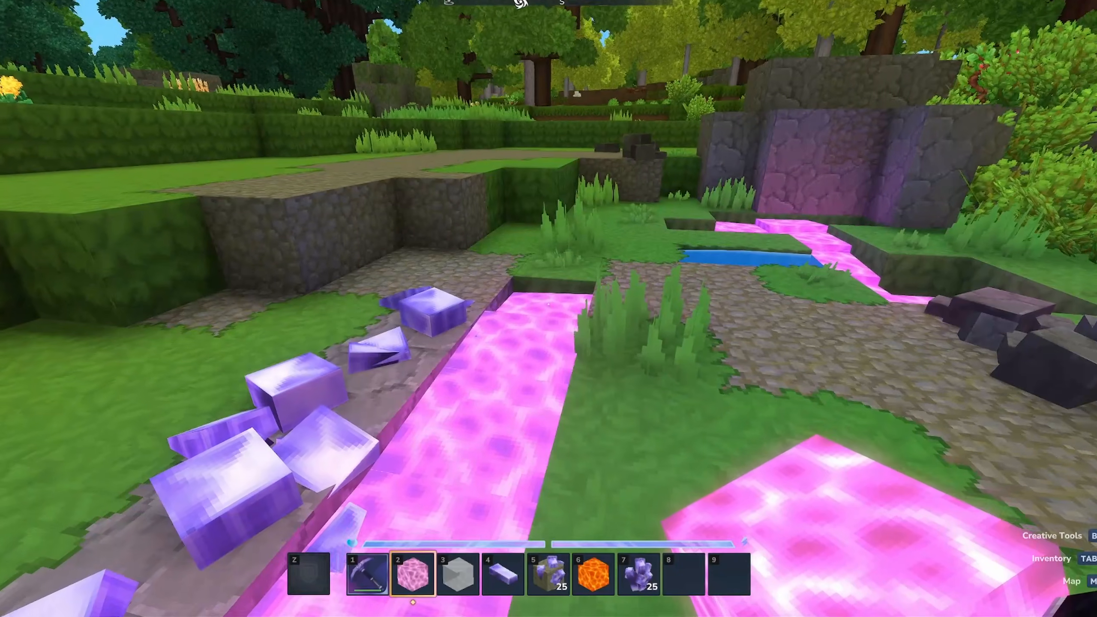
key("d")
left_click(548, 304)
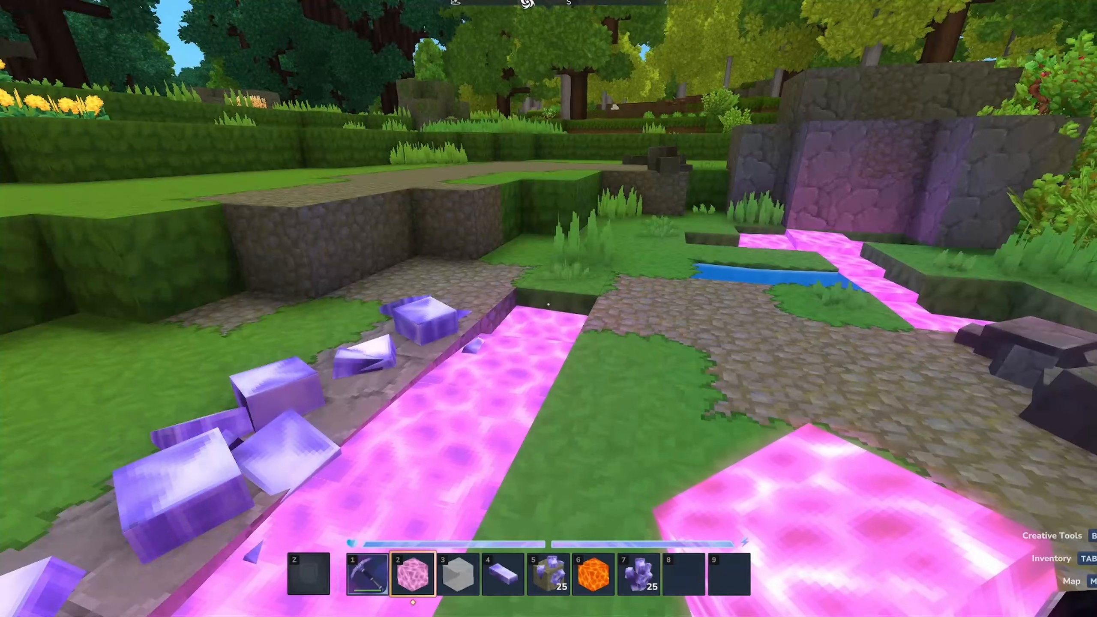